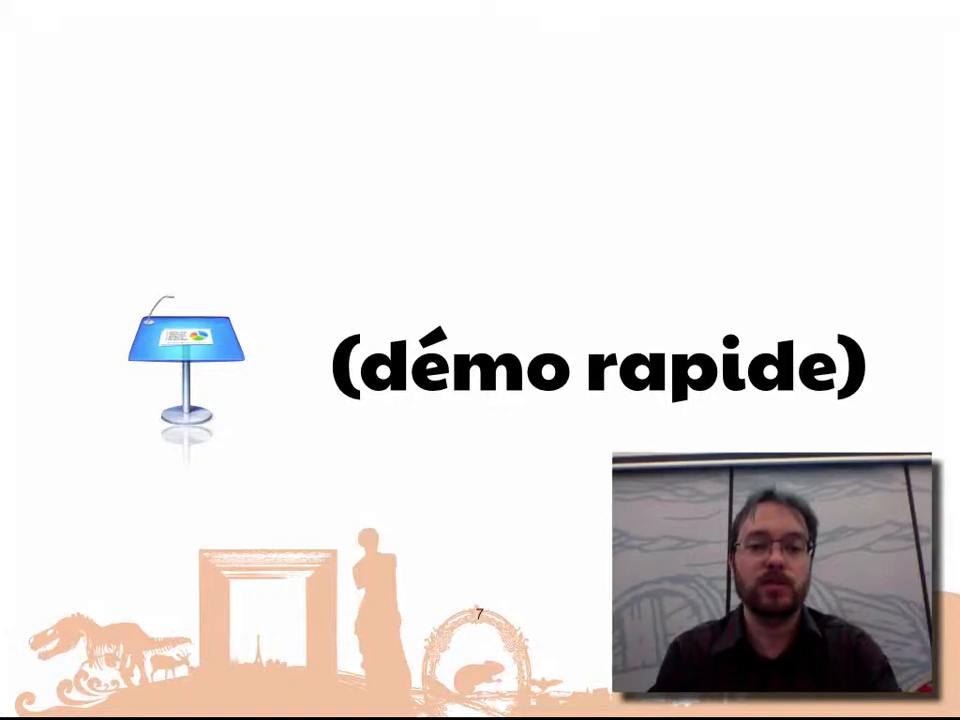
Leave the slideshow and switch to Chrome.
{"action": "key", "text": "Escape"}
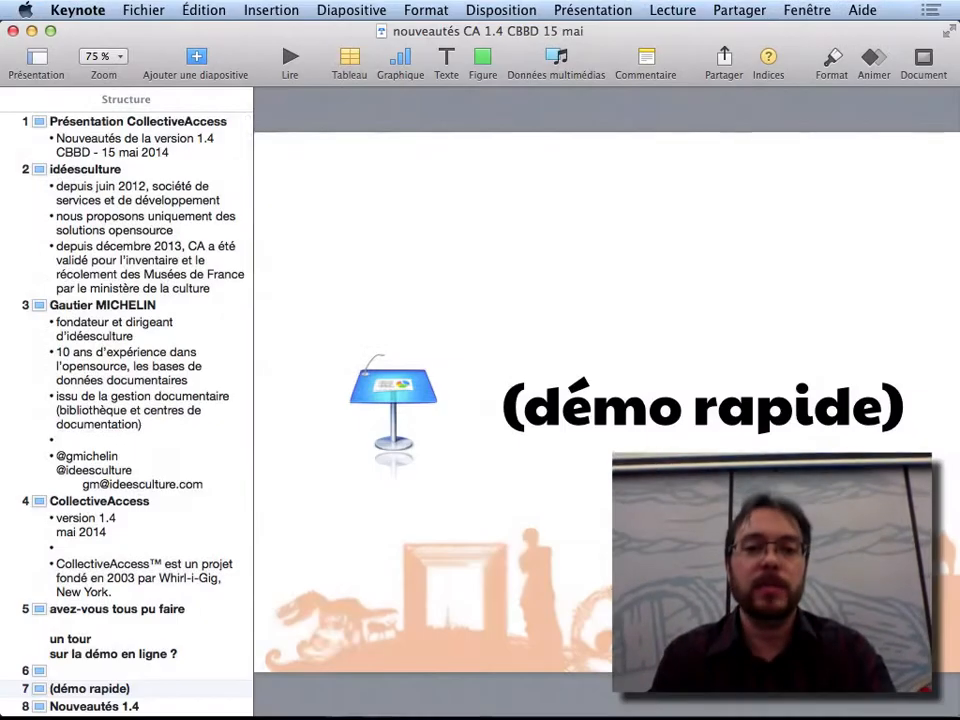
{"action": "key", "text": "super+Tab"}
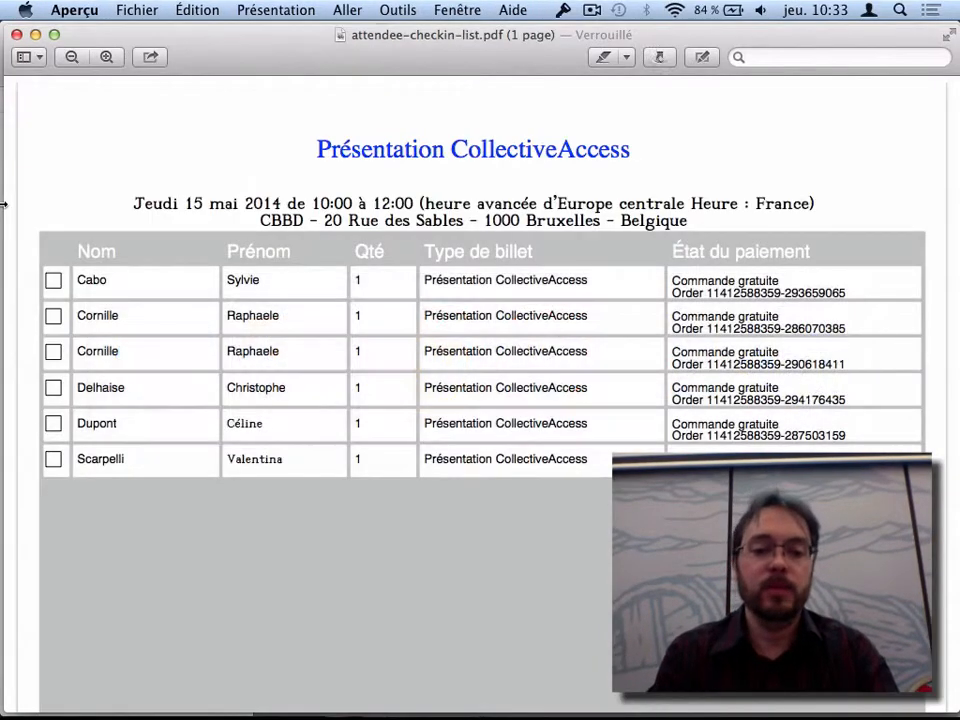
{"action": "key", "text": "alt+space"}
{"action": "type", "text": "ch"}
{"action": "key", "text": "Return"}
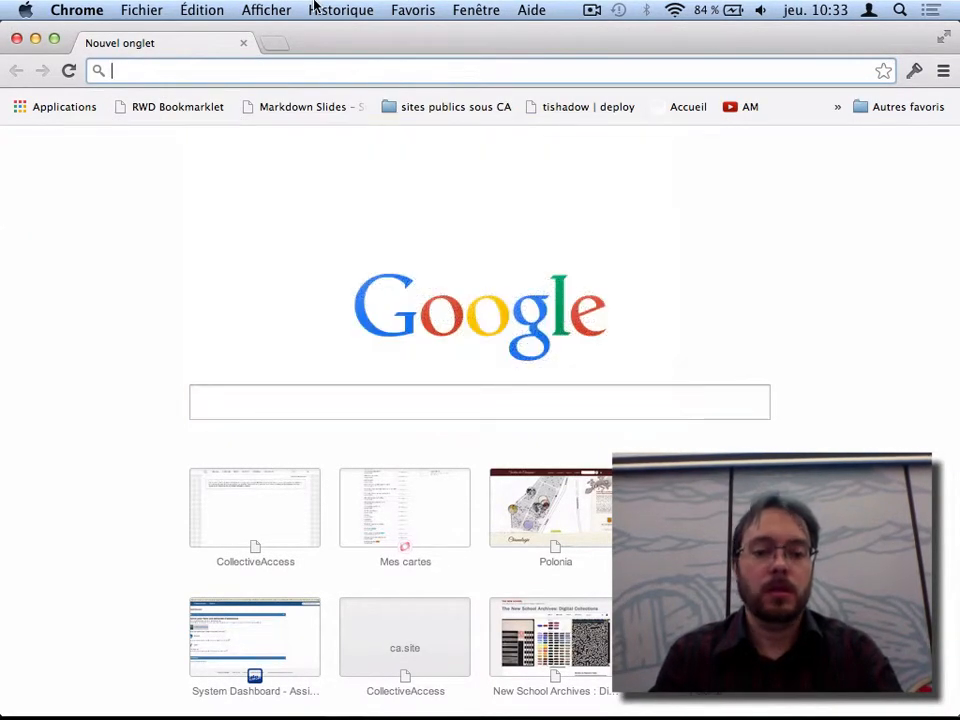
Put the Chrome window into full-screen mode.
{"action": "key", "text": "super+f"}
{"action": "left_click", "coordinate": [242, 12]}
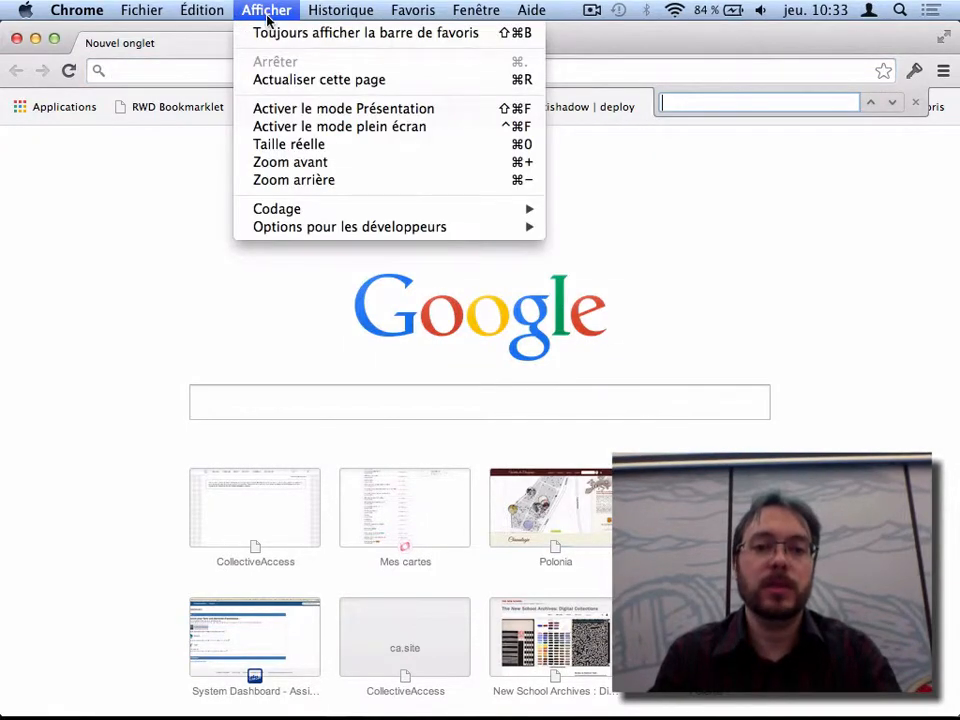
{"action": "left_click", "coordinate": [288, 128]}
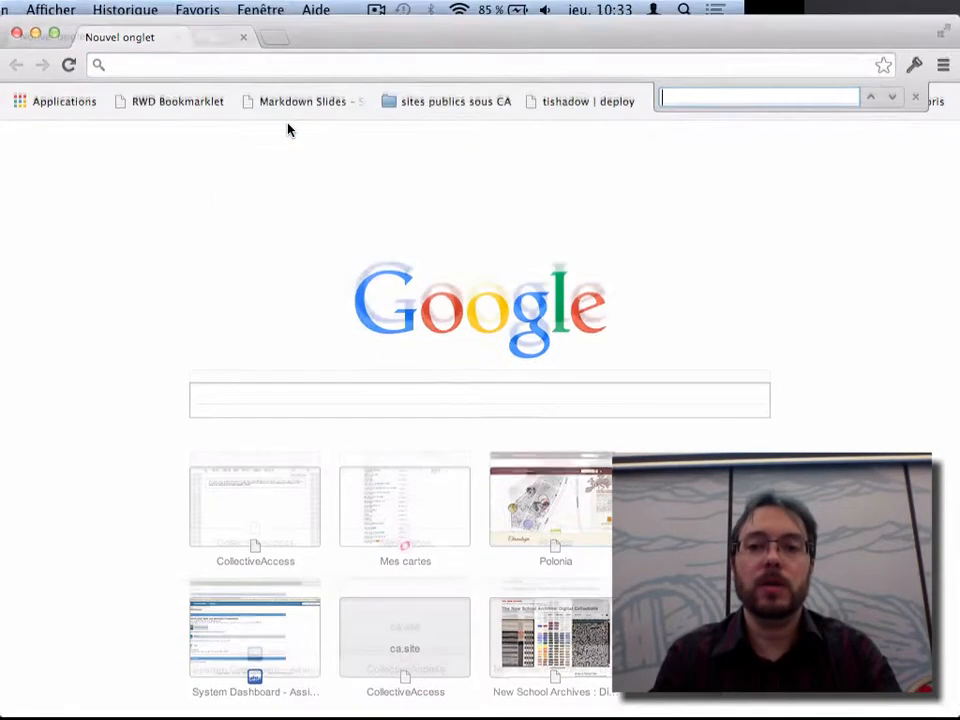
Open the collection management site at musee.idcultu.re/gestion.
{"action": "left_click", "coordinate": [201, 50]}
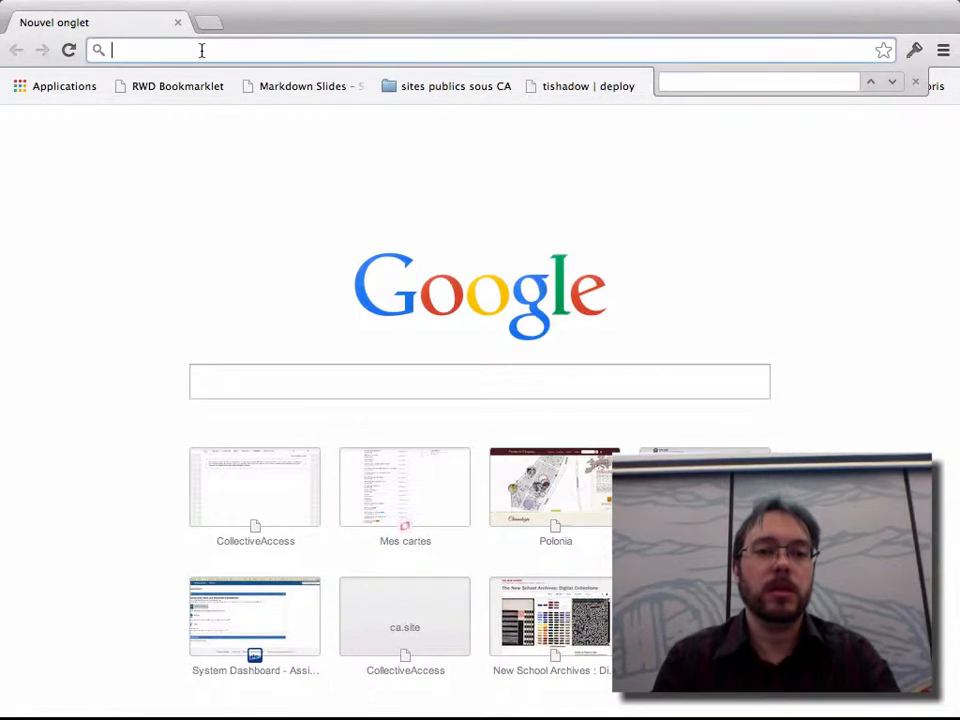
{"action": "type", "text": "musee"}
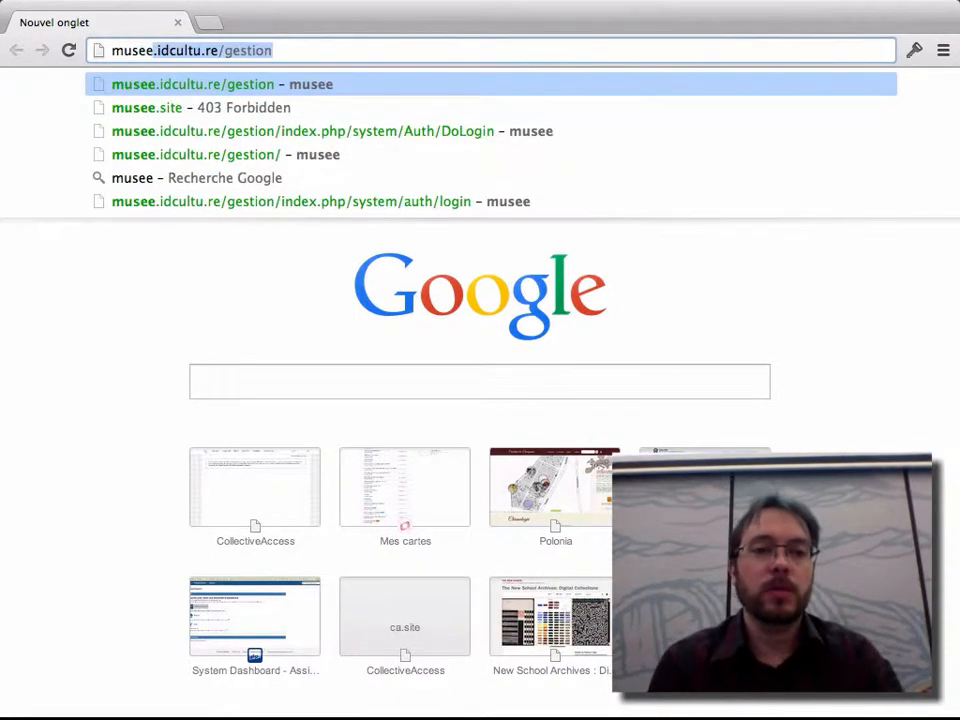
{"action": "key", "text": "Return"}
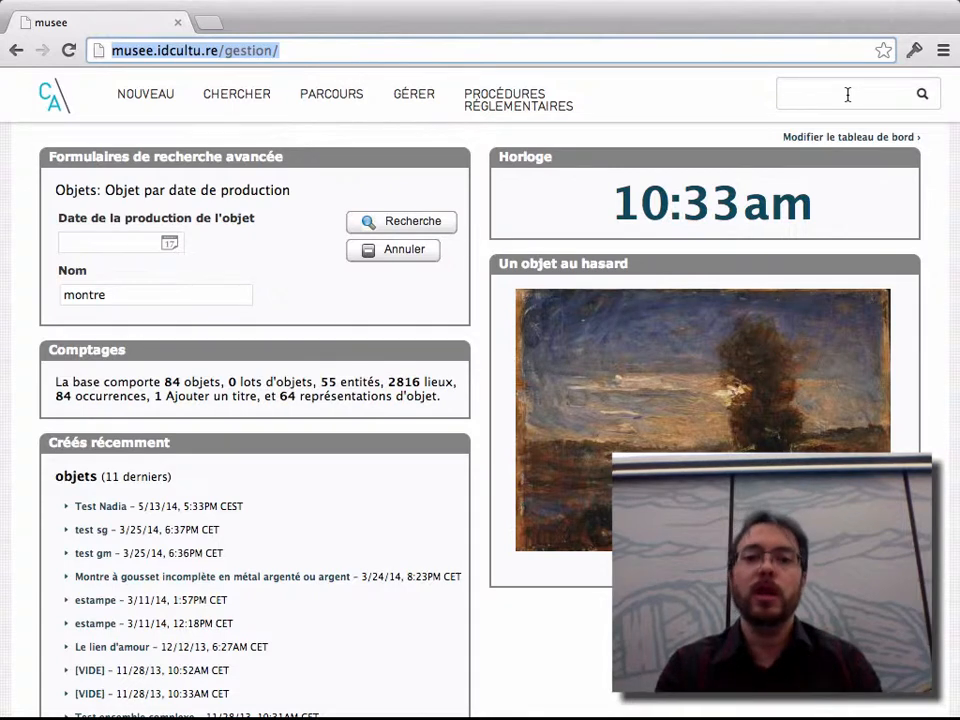
Examine the dashboard widgets and the navigation entries for Parcours and Procédures réglementaires.
{"action": "mouse_move", "coordinate": [495, 107]}
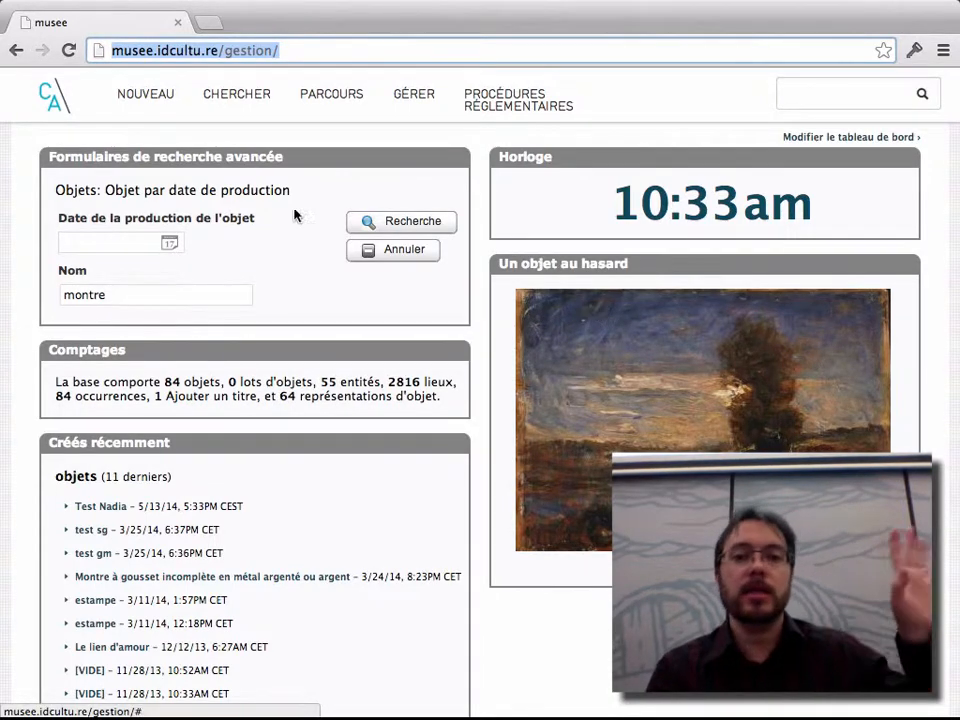
{"action": "scroll", "coordinate": [267, 248], "scroll_direction": "down", "scroll_amount": 5}
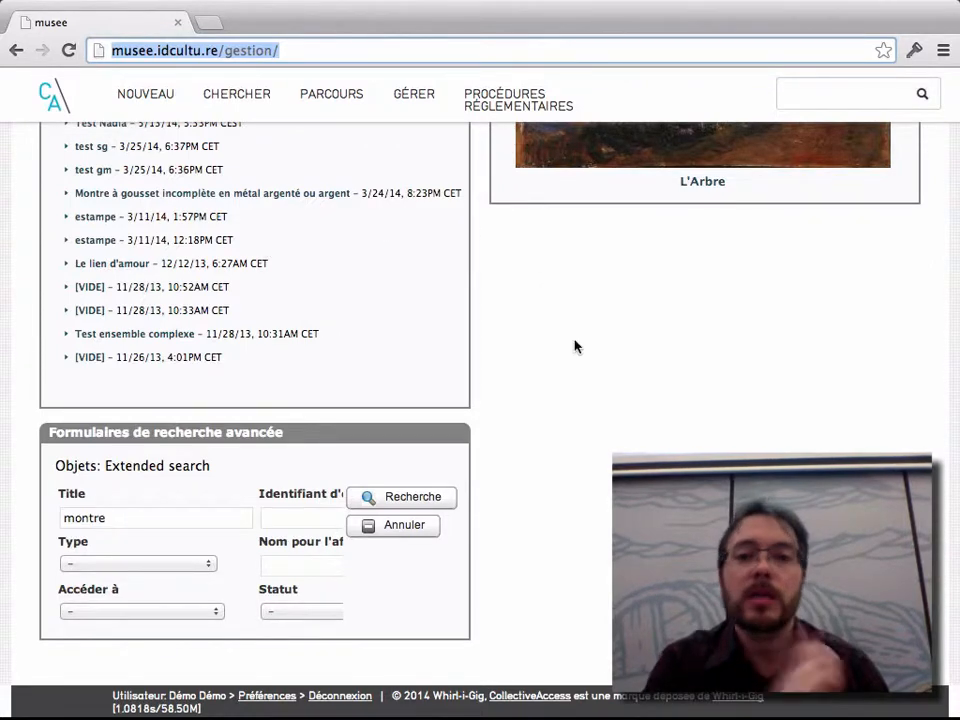
{"action": "scroll", "coordinate": [575, 346], "scroll_direction": "up", "scroll_amount": 5}
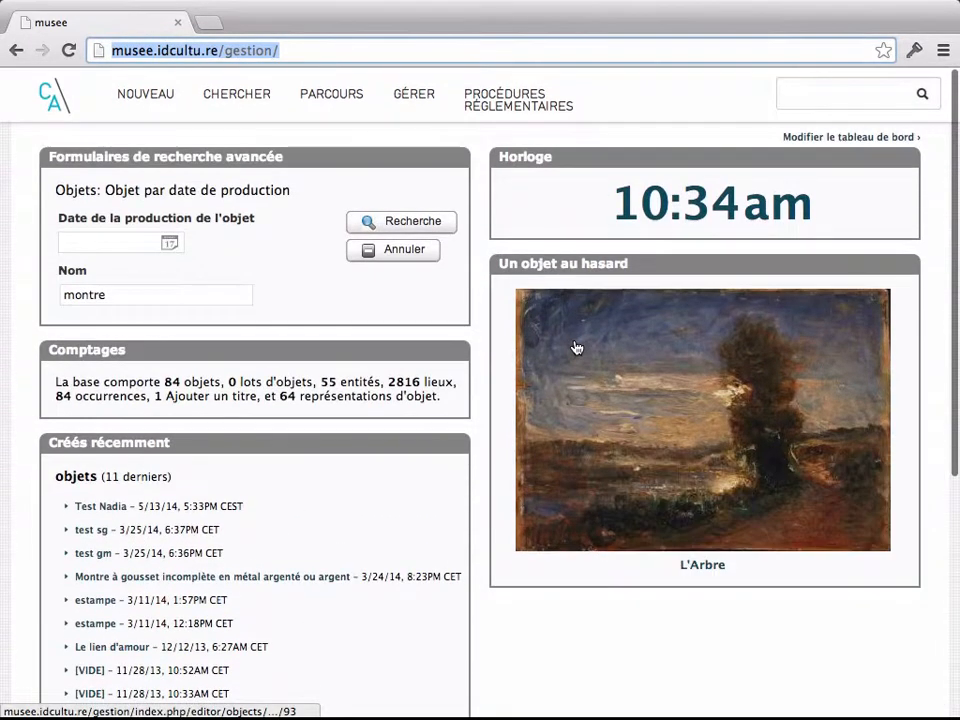
{"action": "mouse_move", "coordinate": [145, 106]}
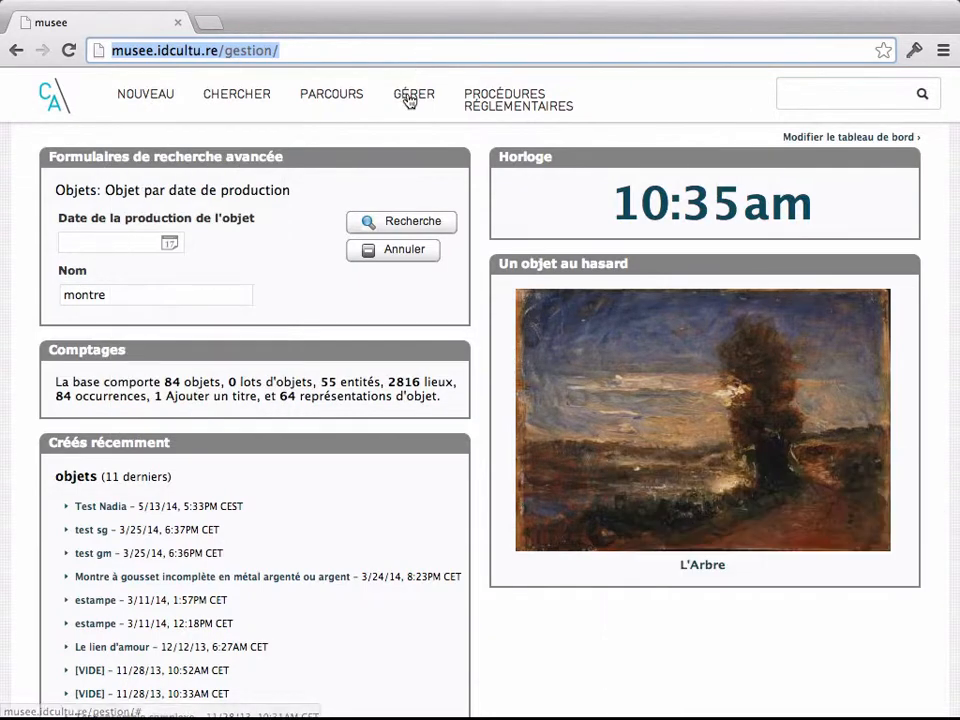
{"action": "mouse_move", "coordinate": [411, 104]}
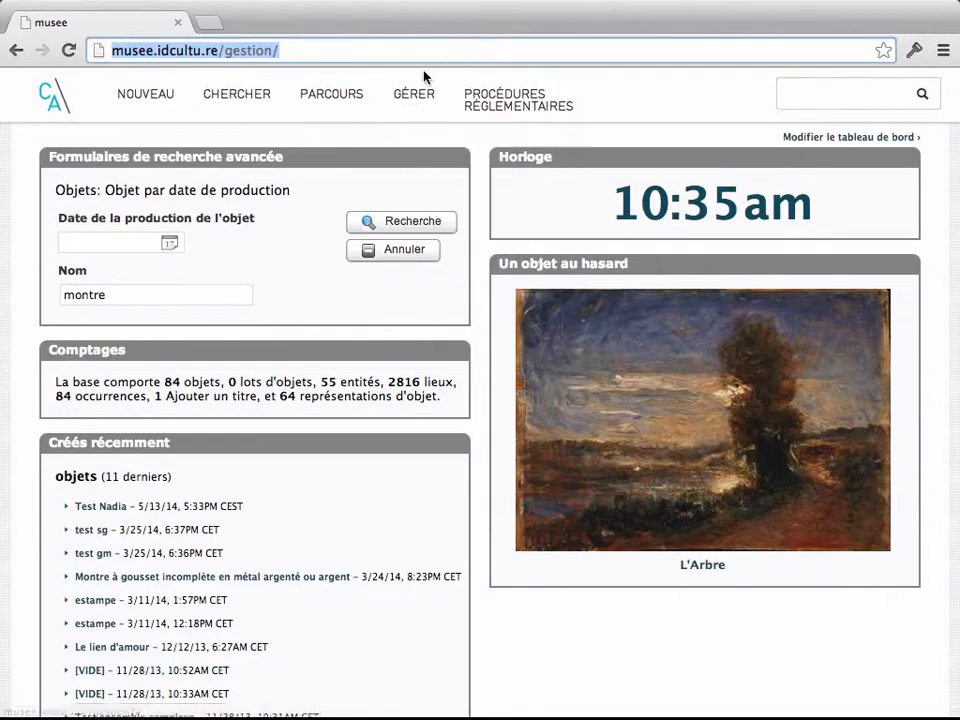
{"action": "mouse_move", "coordinate": [315, 97]}
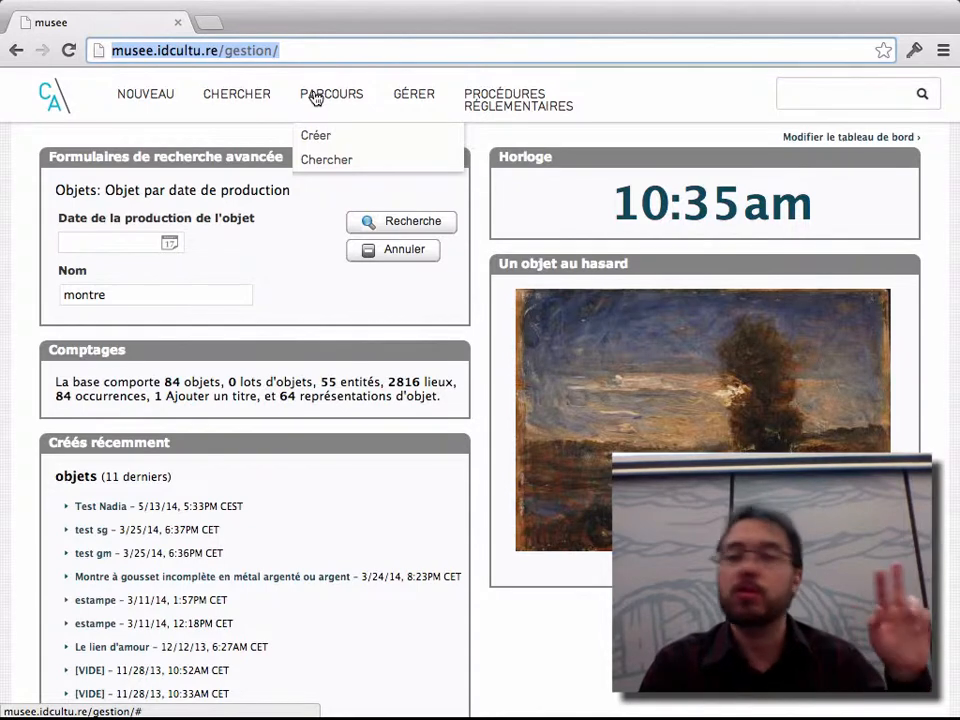
{"action": "mouse_move", "coordinate": [319, 146]}
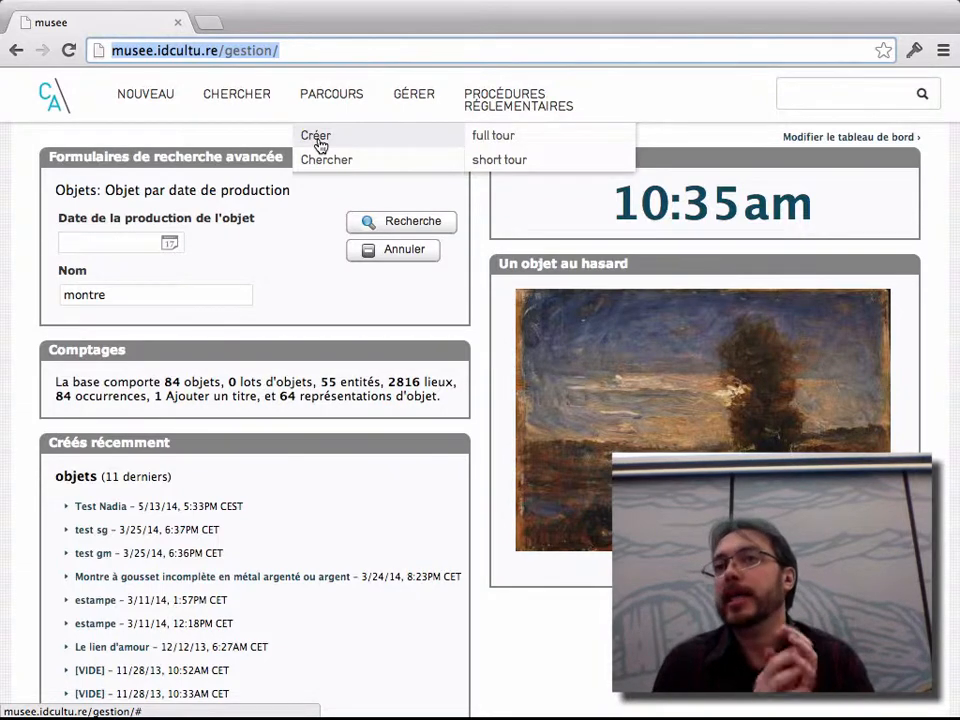
{"action": "mouse_move", "coordinate": [508, 116]}
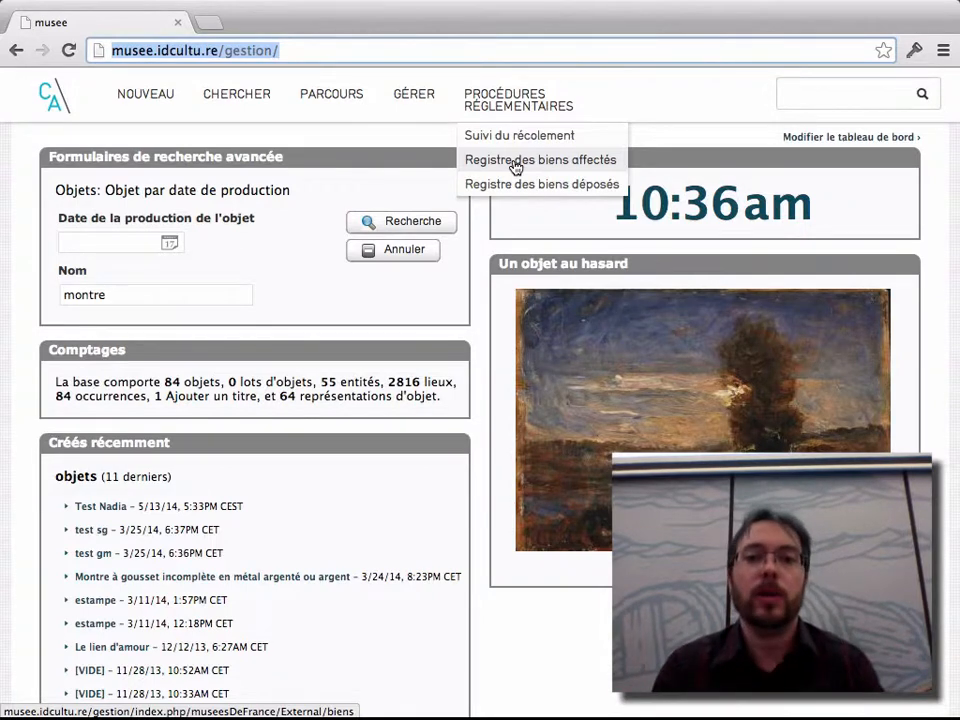
{"action": "mouse_move", "coordinate": [381, 93]}
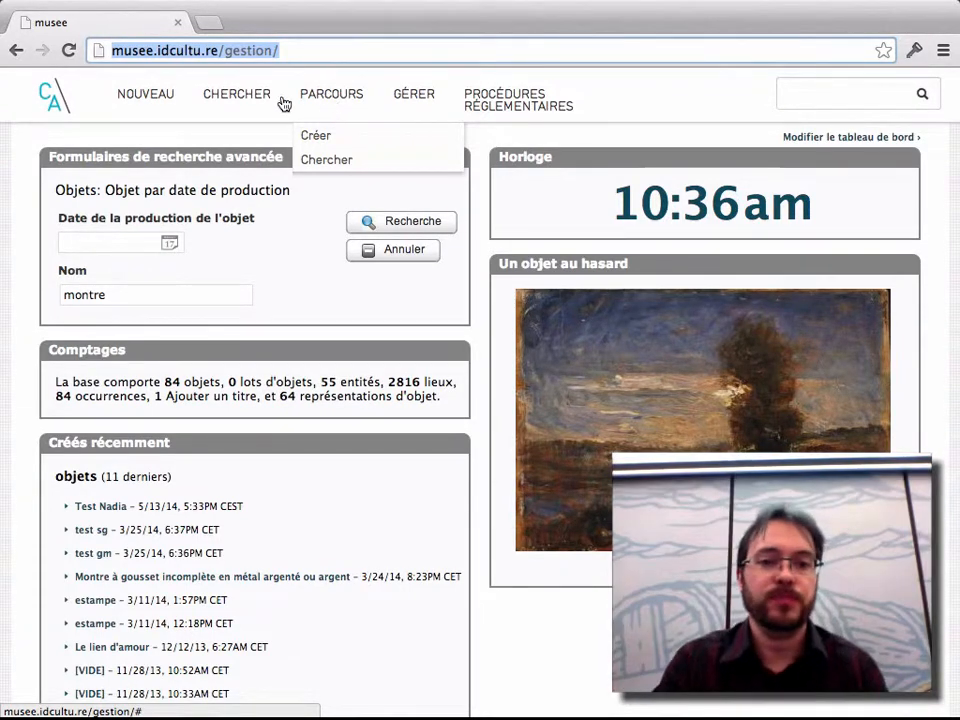
{"action": "mouse_move", "coordinate": [257, 104]}
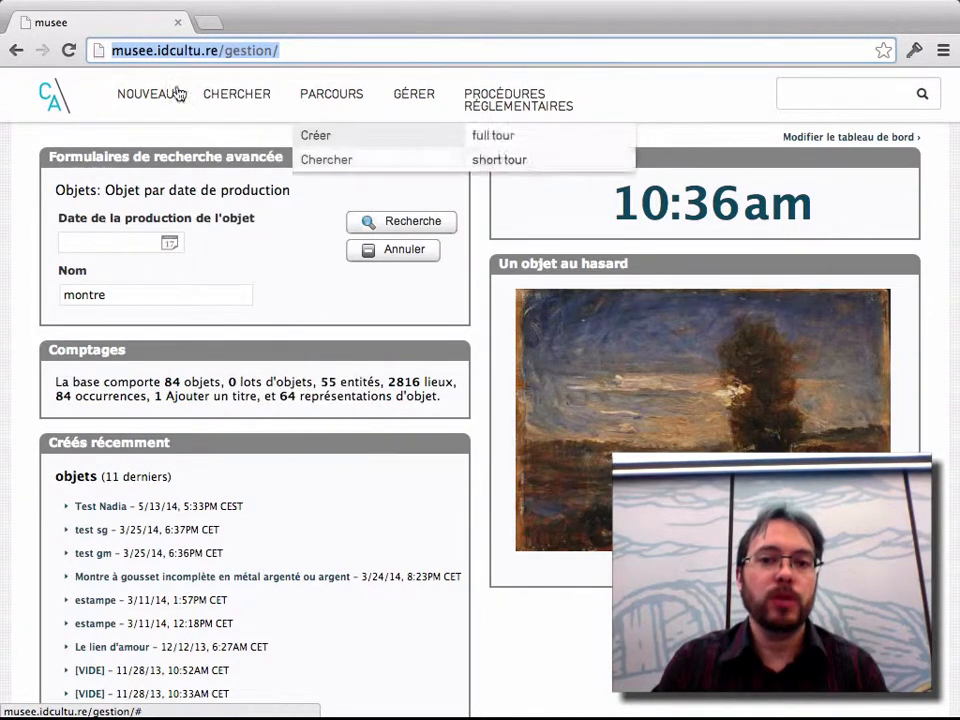
Start a new object record of type Bien affecté, subtype Art.
{"action": "mouse_move", "coordinate": [141, 99]}
{"action": "mouse_move", "coordinate": [143, 168]}
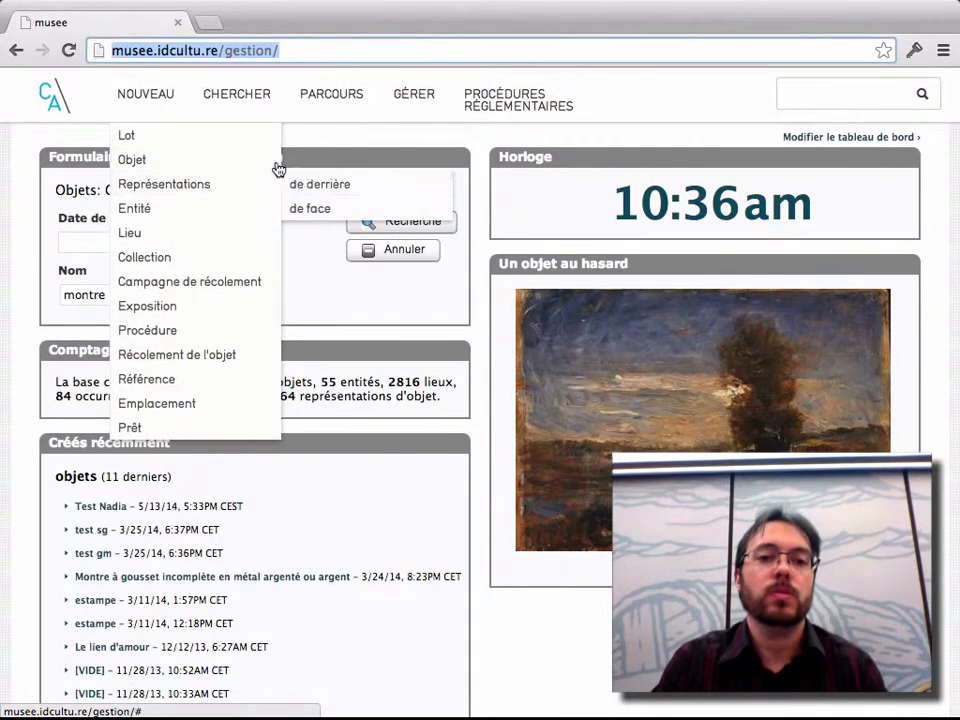
{"action": "mouse_move", "coordinate": [394, 168]}
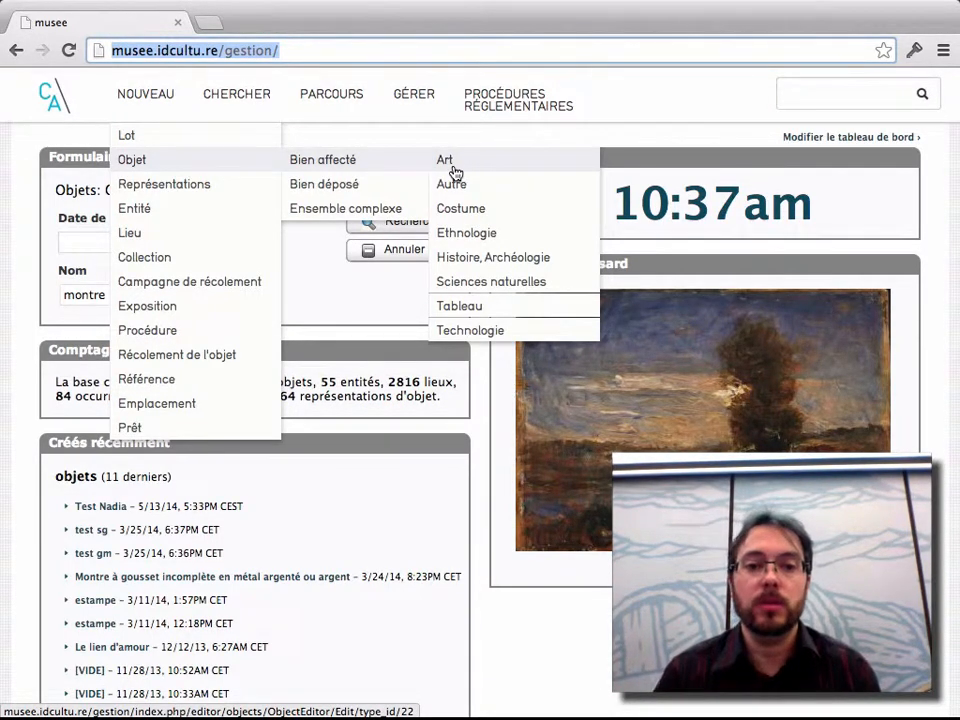
{"action": "left_click", "coordinate": [455, 172]}
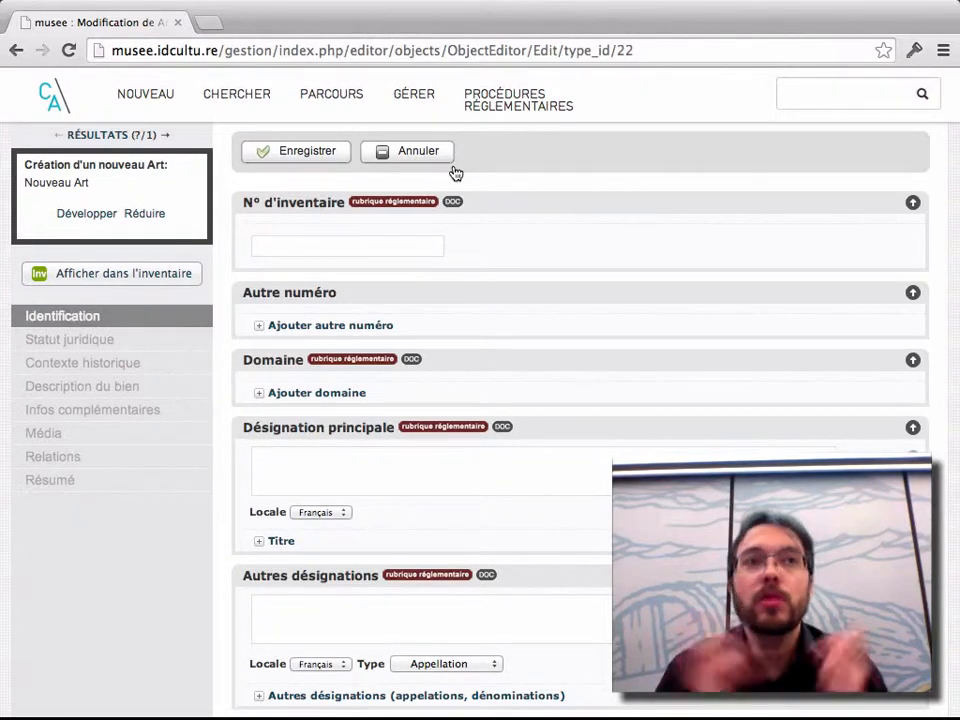
Look through the Identification fields of the new Art record, from N° d'inventaire to the Datation sections.
{"action": "scroll", "coordinate": [747, 390], "scroll_direction": "down", "scroll_amount": 5}
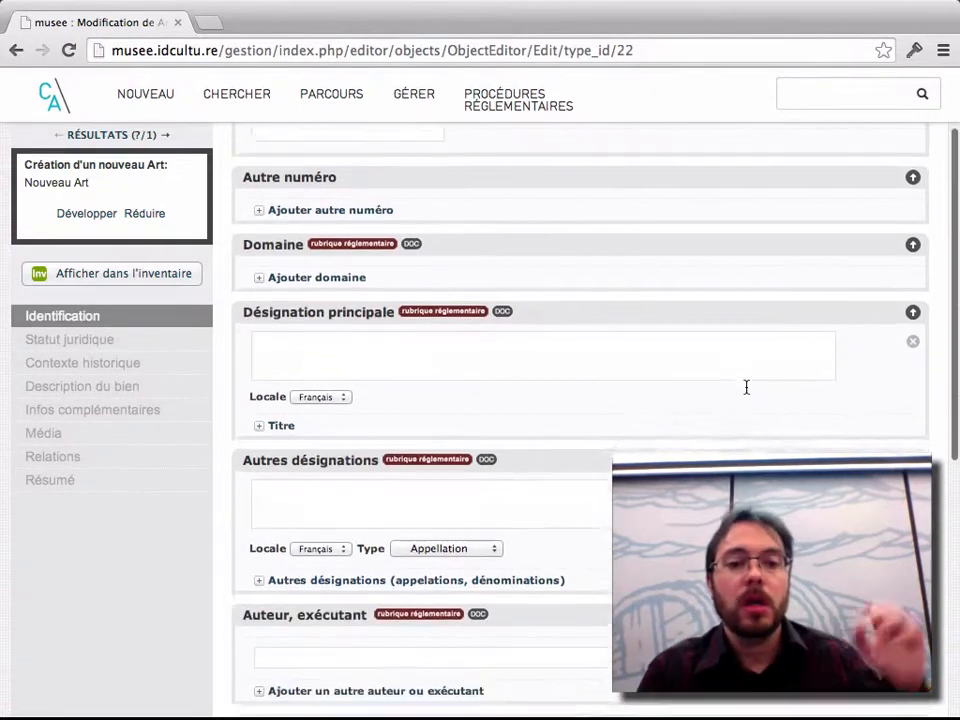
{"action": "scroll", "coordinate": [747, 393], "scroll_direction": "down", "scroll_amount": 2}
{"action": "scroll", "coordinate": [596, 291], "scroll_direction": "up", "scroll_amount": 6}
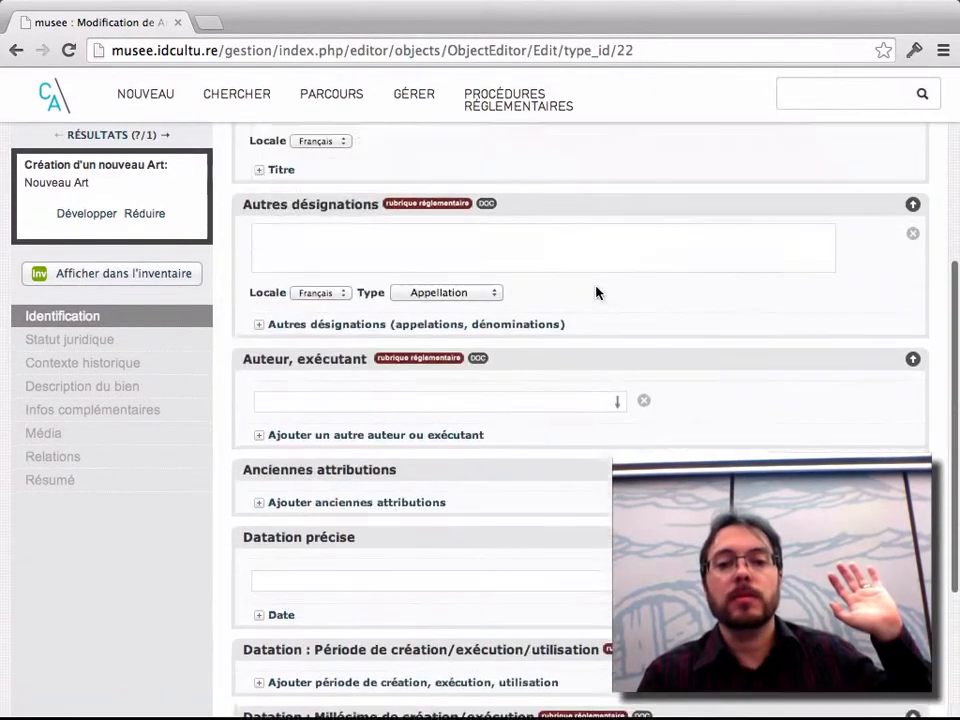
{"action": "scroll", "coordinate": [596, 291], "scroll_direction": "up", "scroll_amount": 2}
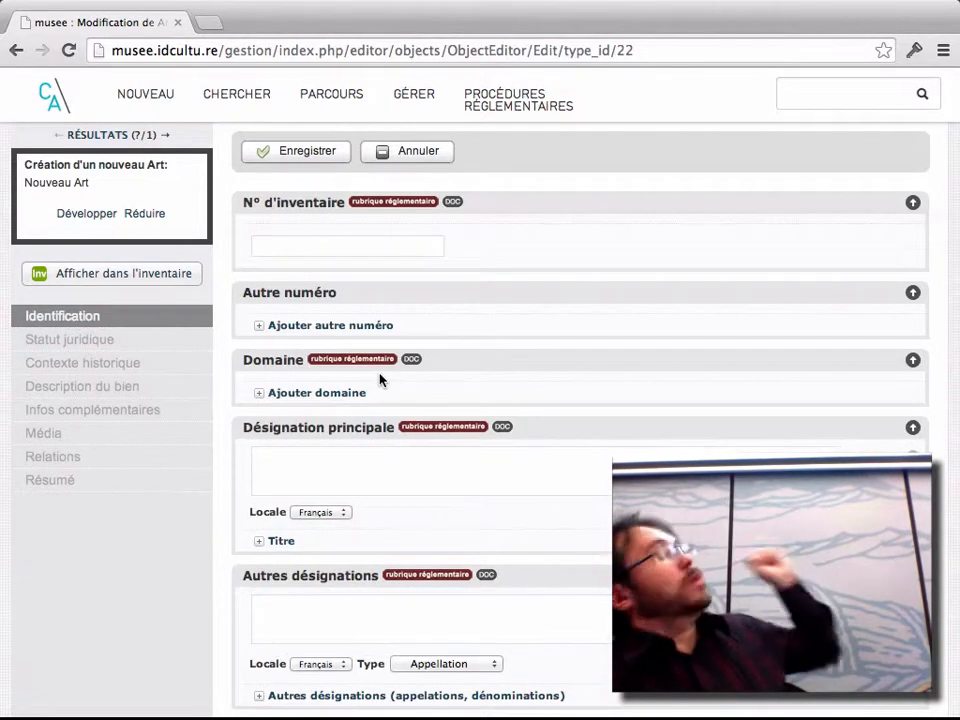
{"action": "scroll", "coordinate": [379, 379], "scroll_direction": "down", "scroll_amount": 1}
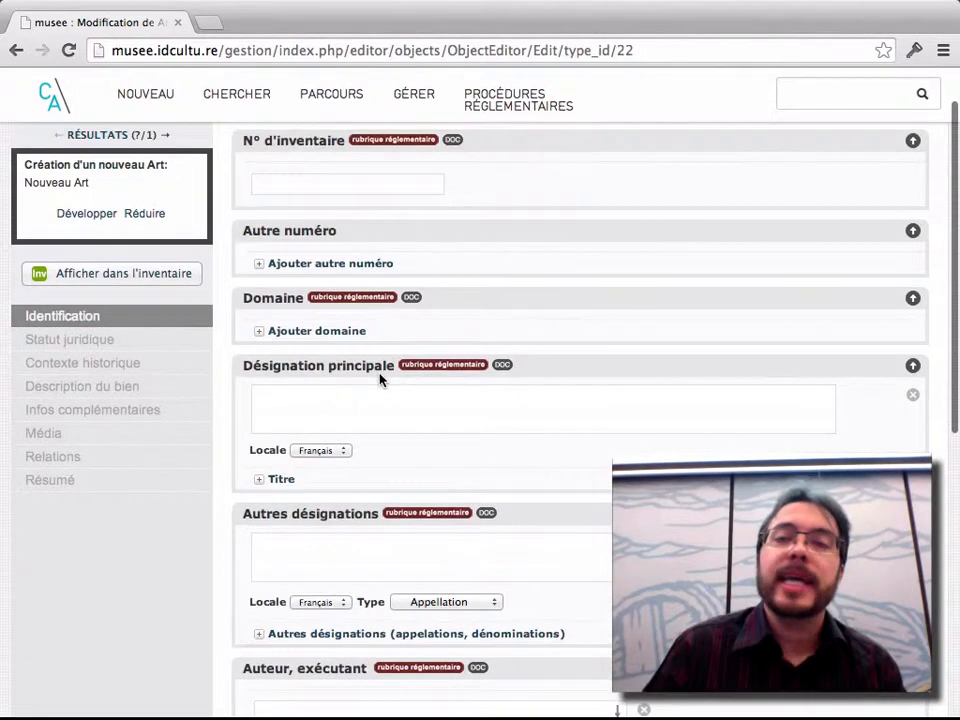
{"action": "scroll", "coordinate": [379, 379], "scroll_direction": "down", "scroll_amount": 3}
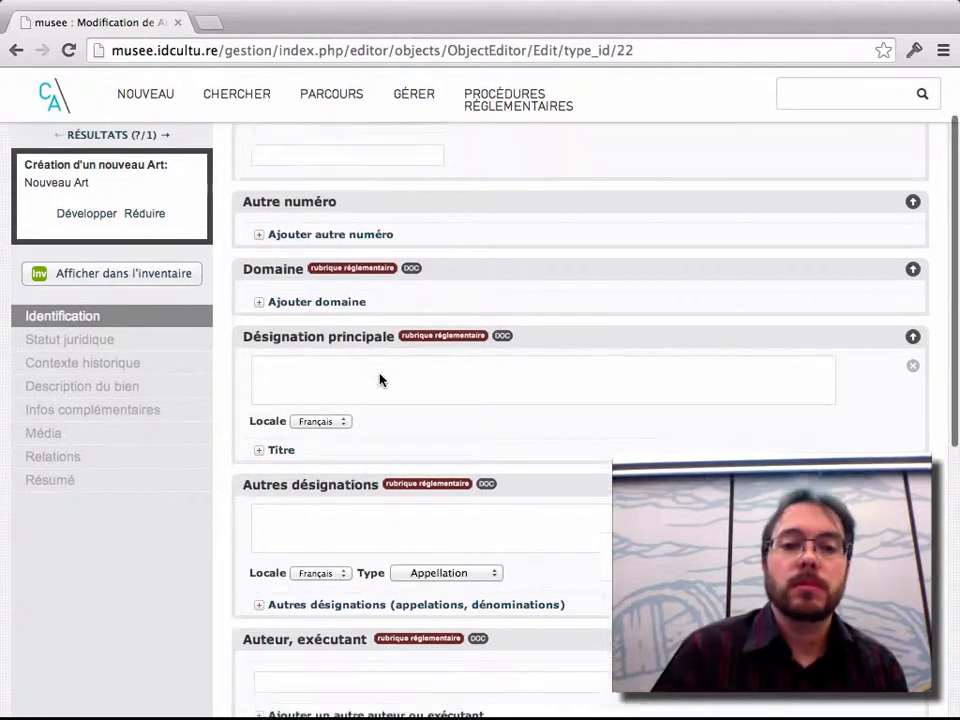
Add four extra date fields to the Datation précise section of the Art record.
{"action": "scroll", "coordinate": [324, 404], "scroll_direction": "down", "scroll_amount": 6}
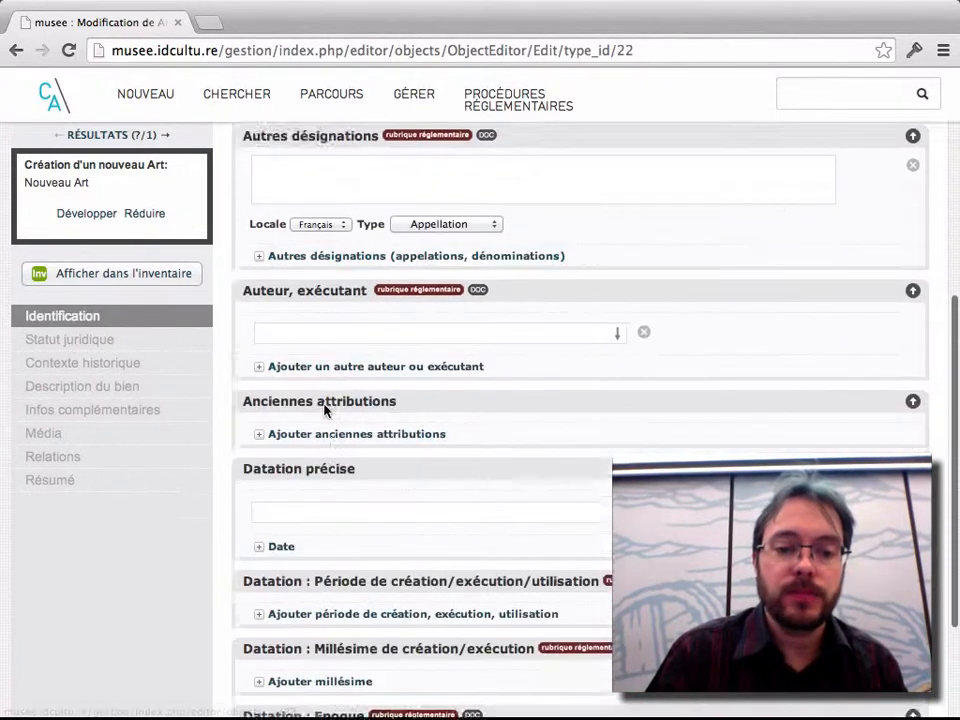
{"action": "left_click", "coordinate": [280, 403]}
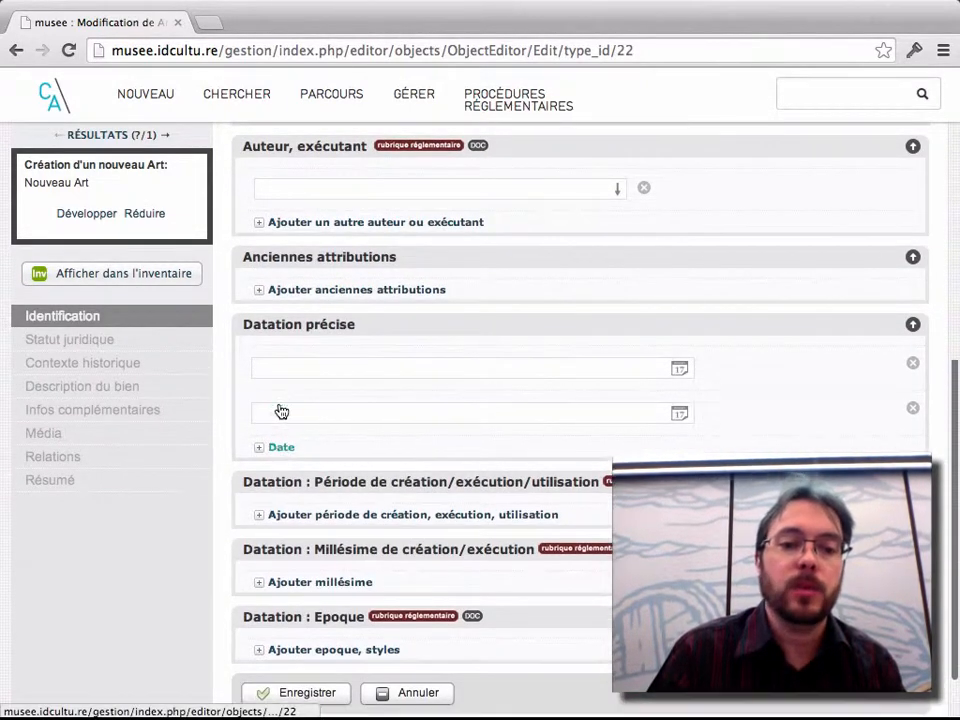
{"action": "left_click", "coordinate": [280, 446]}
{"action": "scroll", "coordinate": [363, 416], "scroll_direction": "down", "scroll_amount": 2}
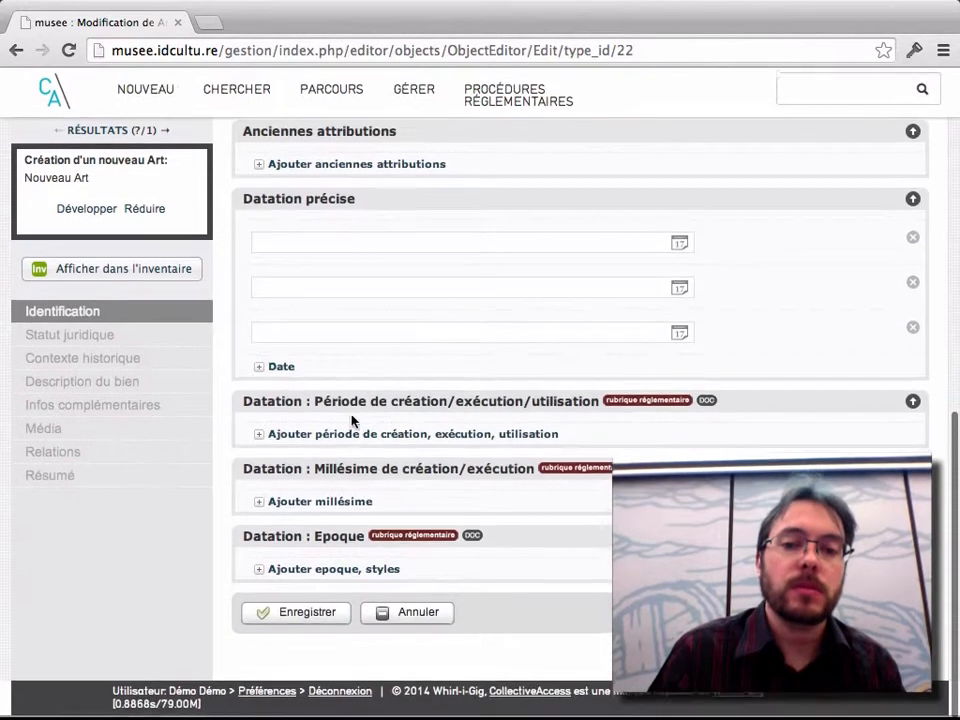
{"action": "left_click", "coordinate": [276, 368]}
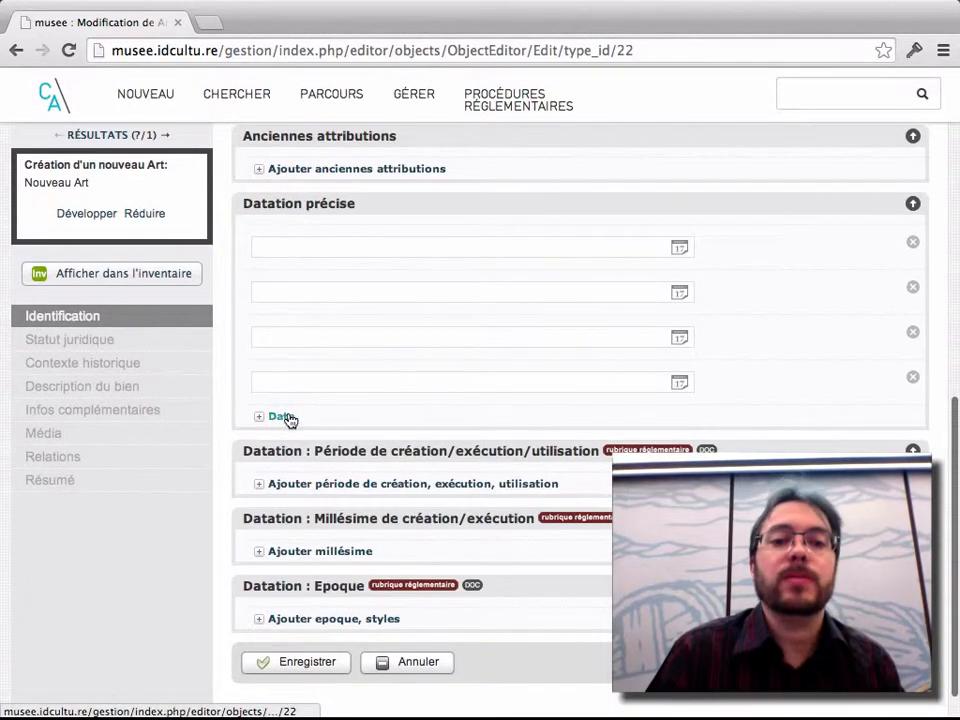
{"action": "left_click", "coordinate": [287, 417]}
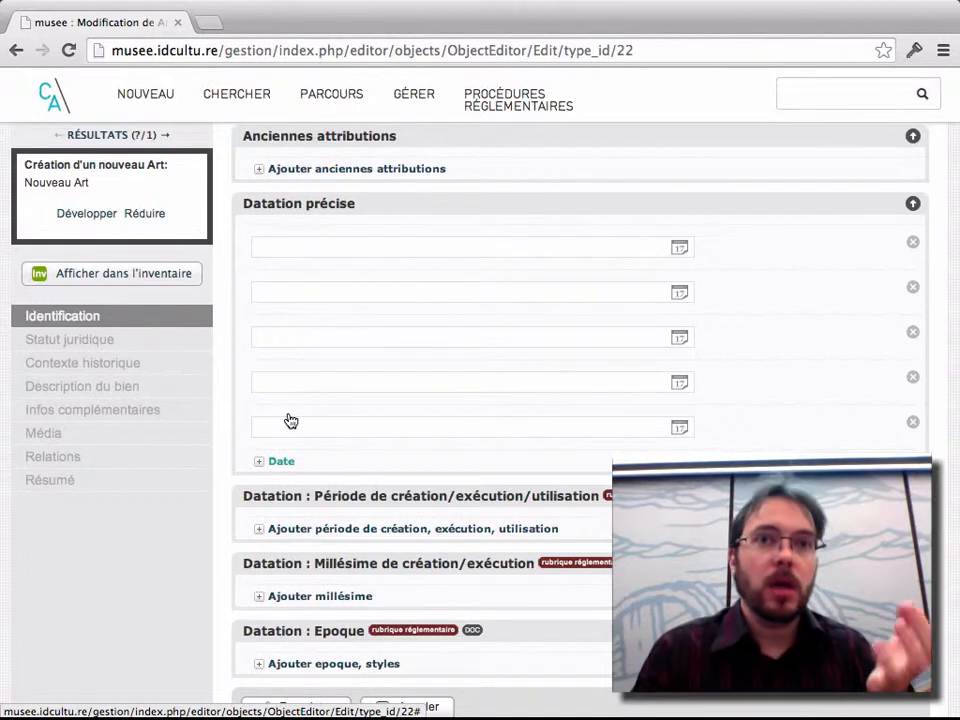
Remove three of the extra empty date fields from the Datation précise section.
{"action": "left_click", "coordinate": [914, 289]}
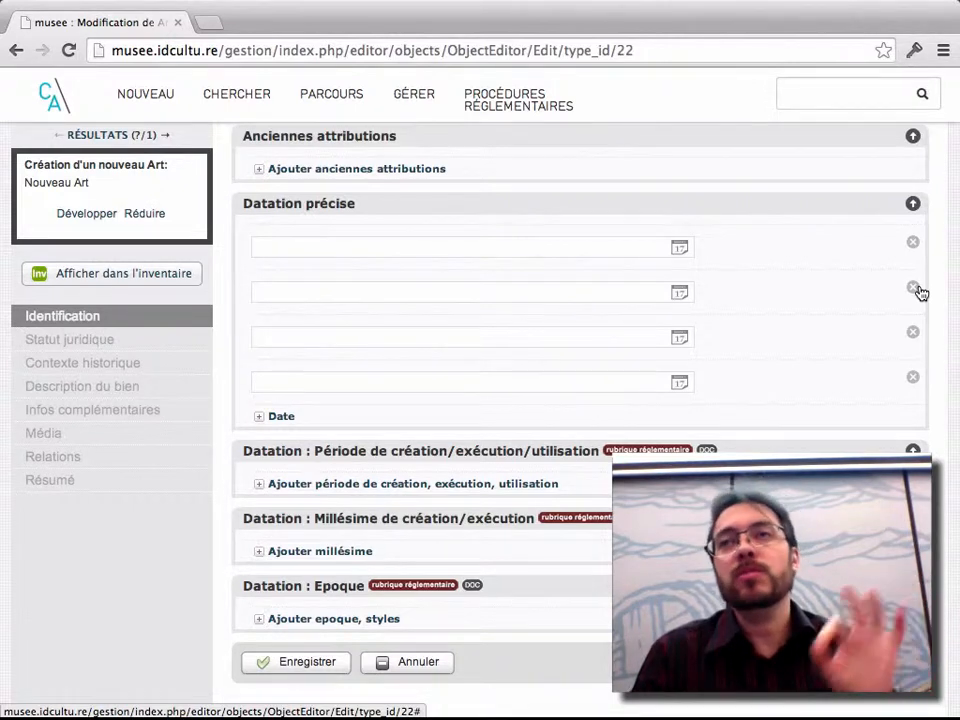
{"action": "left_click", "coordinate": [914, 289]}
{"action": "left_click", "coordinate": [914, 289]}
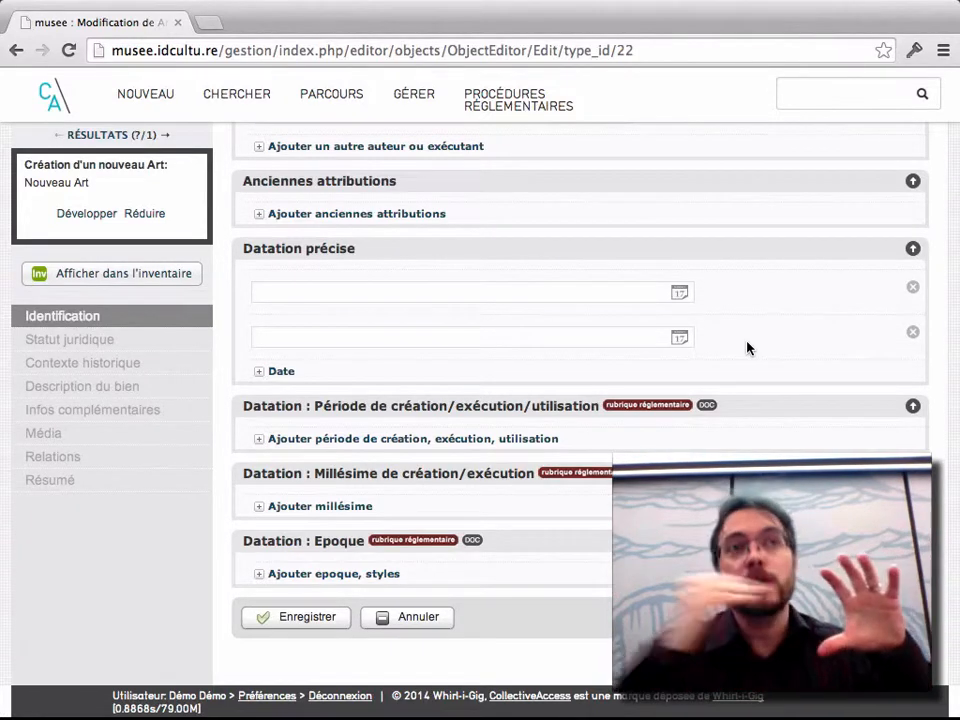
Add a period entry under Datation : Période de création/exécution/utilisation.
{"action": "left_click", "coordinate": [373, 443]}
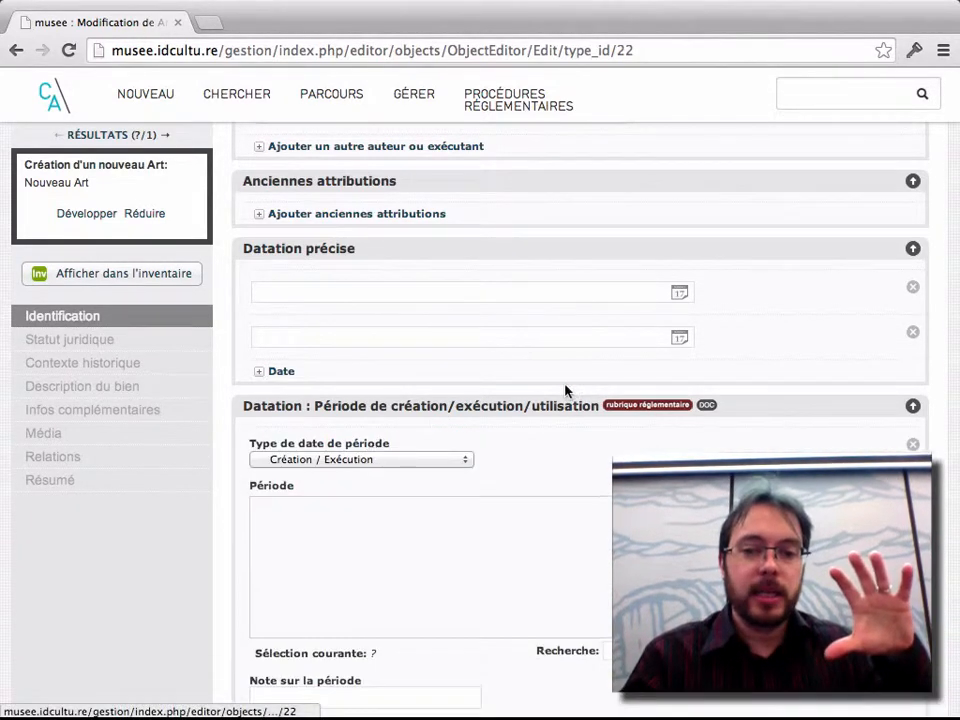
{"action": "scroll", "coordinate": [572, 409], "scroll_direction": "down", "scroll_amount": 2}
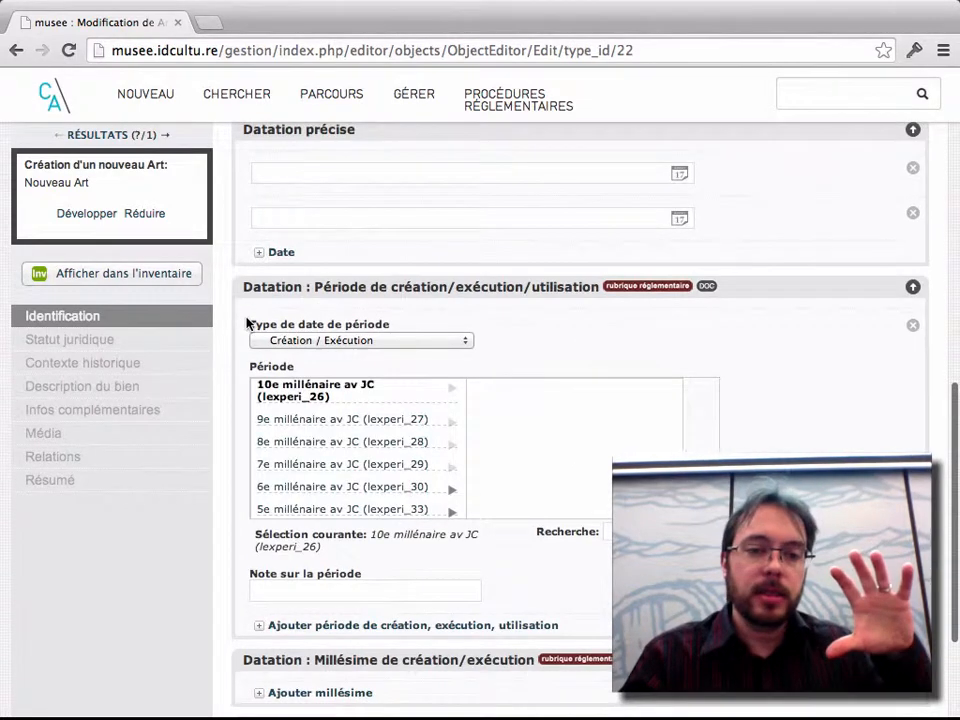
Examine the new period entry's fields and the options offered for Type de date de période.
{"action": "left_click_drag", "start_coordinate": [248, 322], "coordinate": [581, 594]}
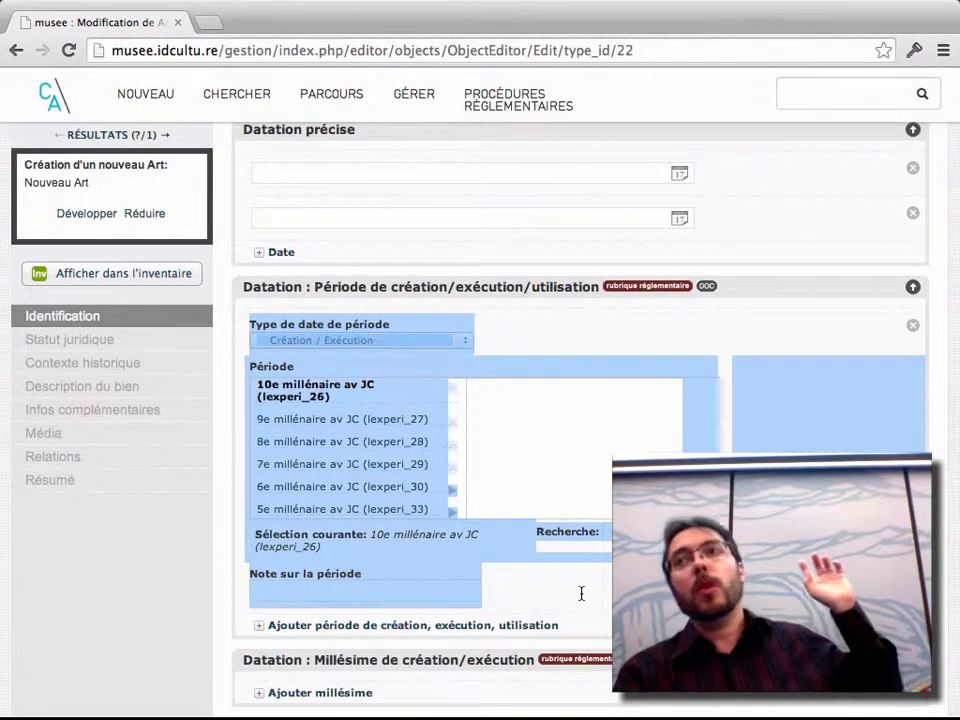
{"action": "left_click", "coordinate": [478, 481]}
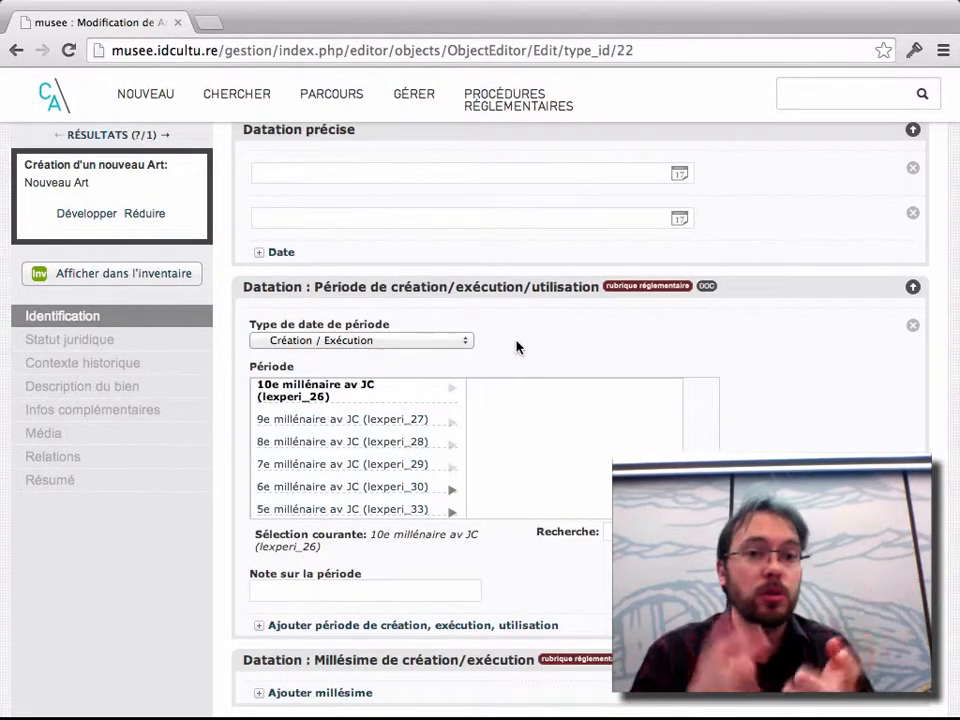
{"action": "left_click", "coordinate": [446, 342]}
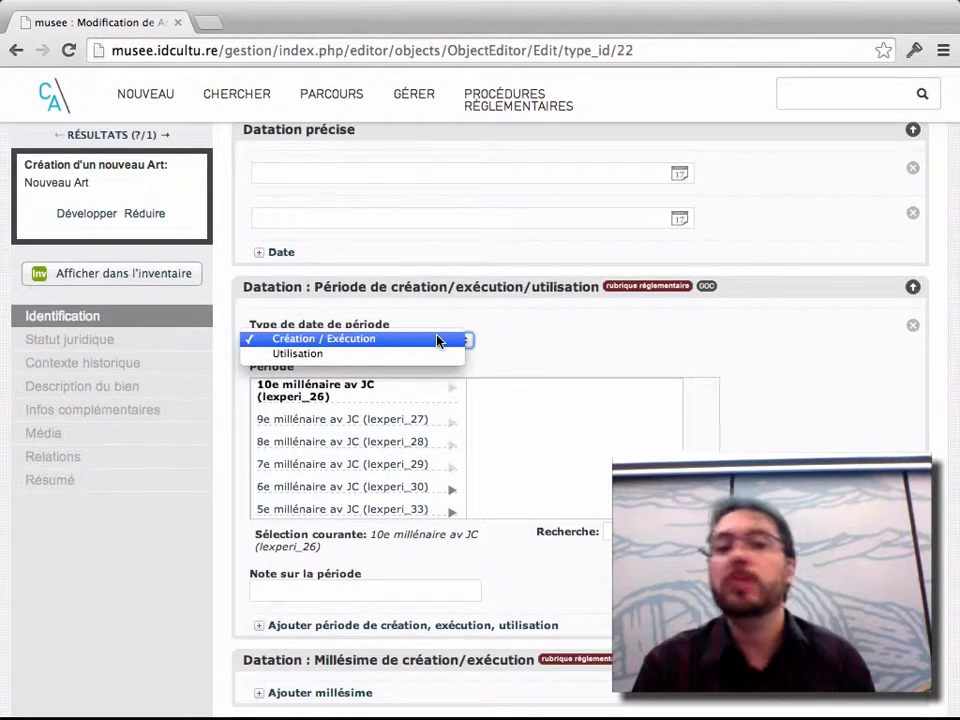
{"action": "left_click", "coordinate": [474, 401]}
Select the period ère chrétienne > 2e millénaire > 11e siècle > 1ère moitié 11e siècle in the period entry.
{"action": "scroll", "coordinate": [390, 460], "scroll_direction": "down", "scroll_amount": 5}
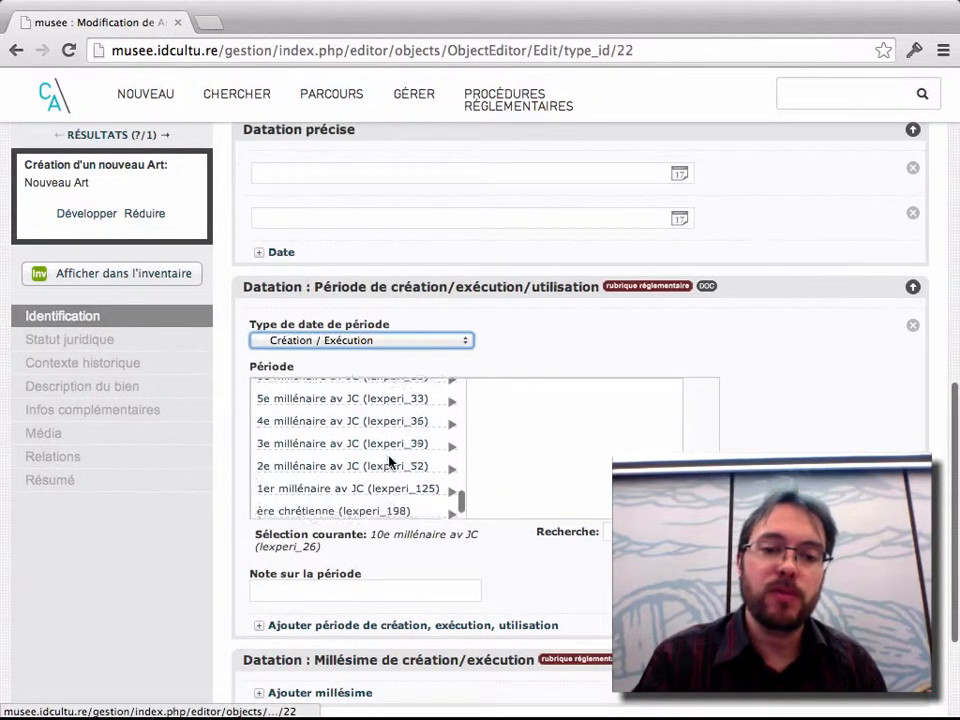
{"action": "scroll", "coordinate": [390, 461], "scroll_direction": "down", "scroll_amount": 3}
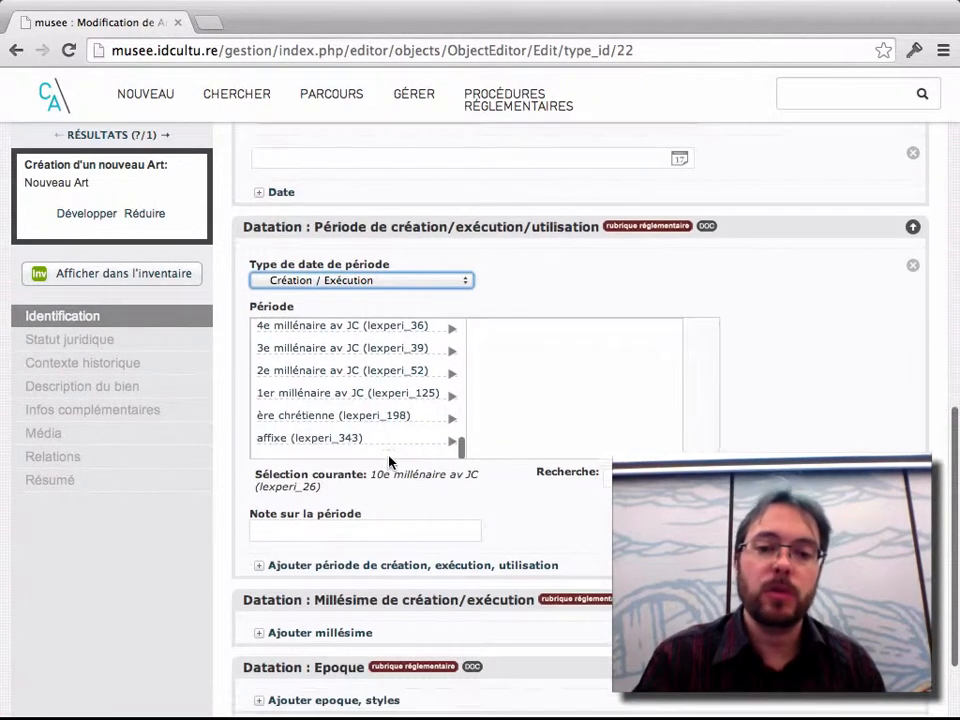
{"action": "left_click", "coordinate": [453, 420]}
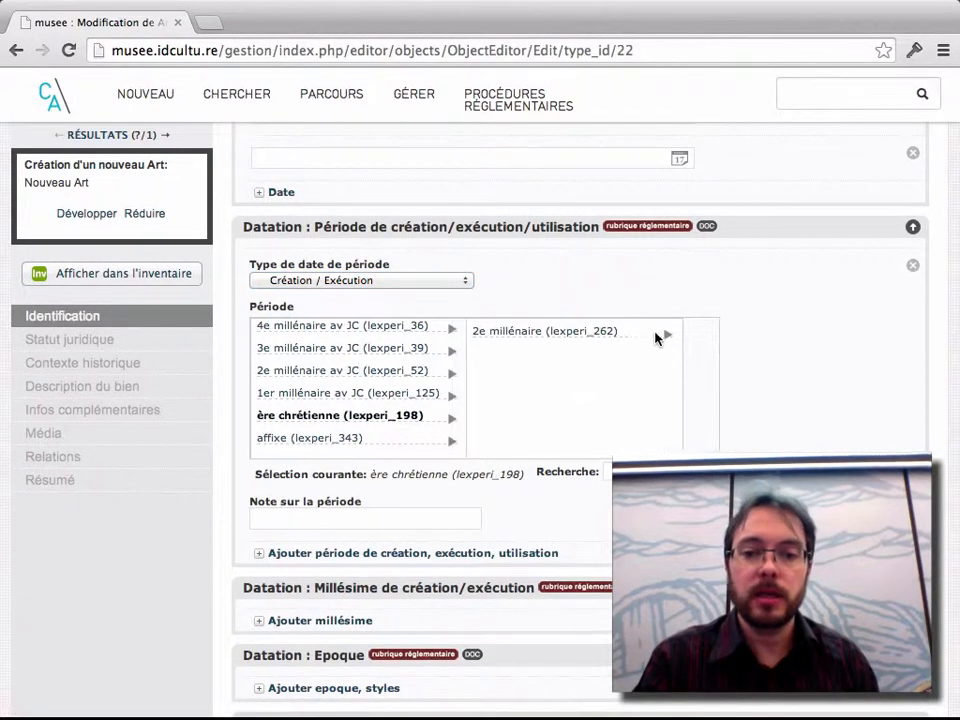
{"action": "left_click", "coordinate": [662, 333]}
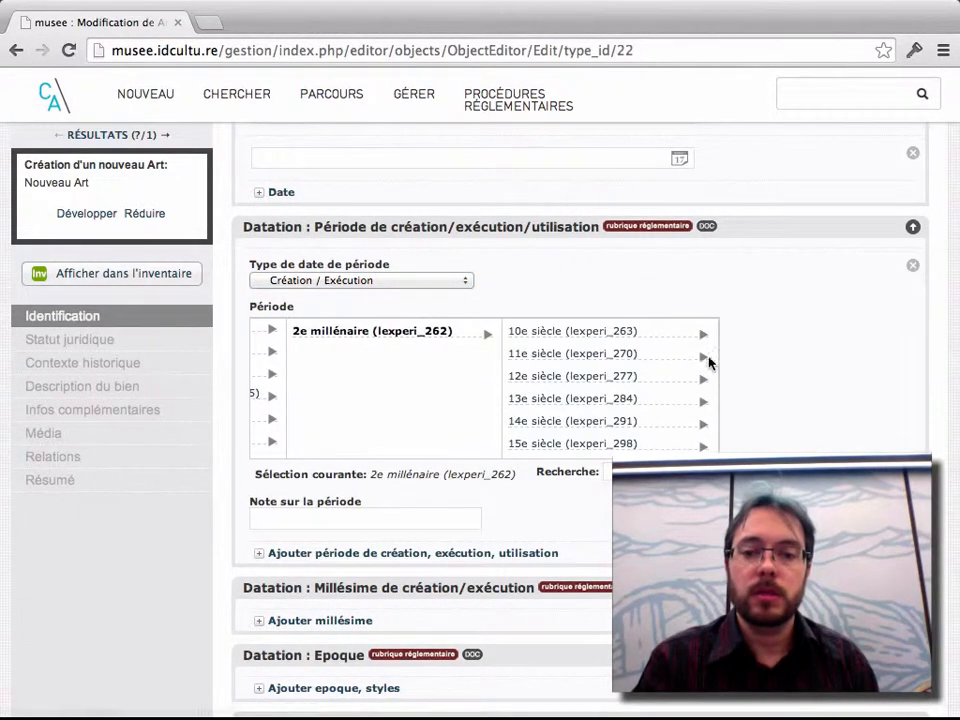
{"action": "left_click", "coordinate": [703, 363]}
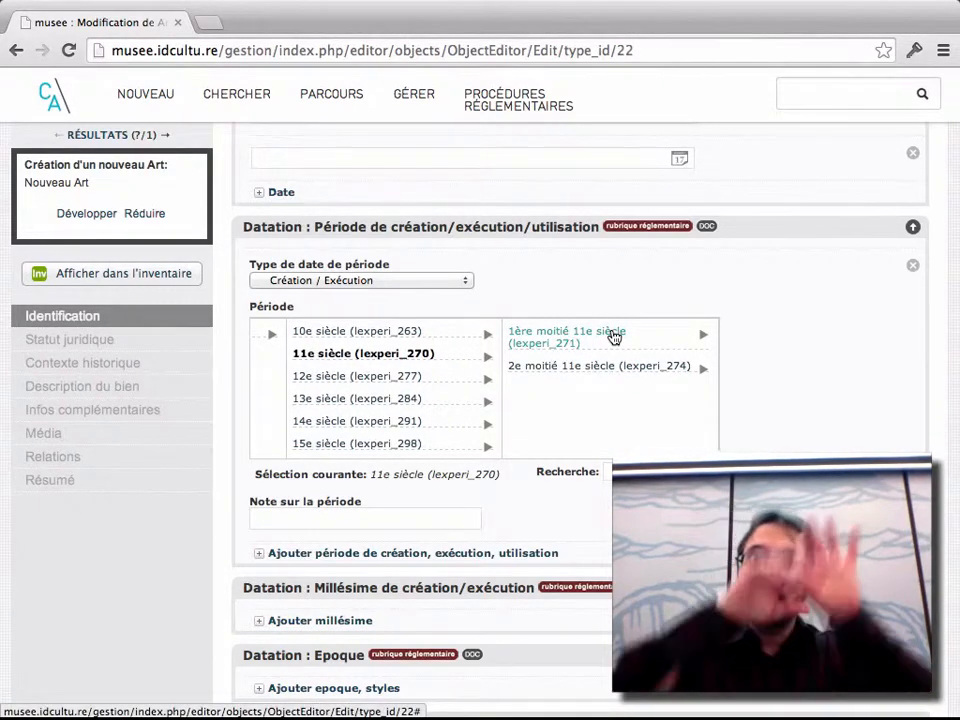
{"action": "left_click", "coordinate": [614, 337]}
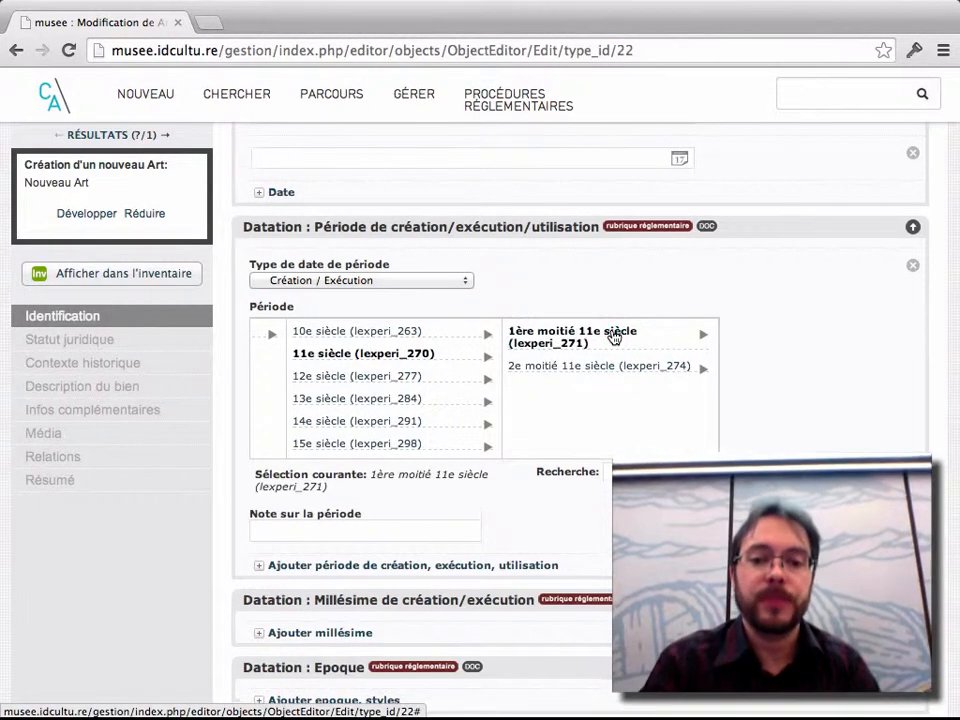
Remove the period entry and the second empty date field under Datation précise.
{"action": "left_click", "coordinate": [273, 539]}
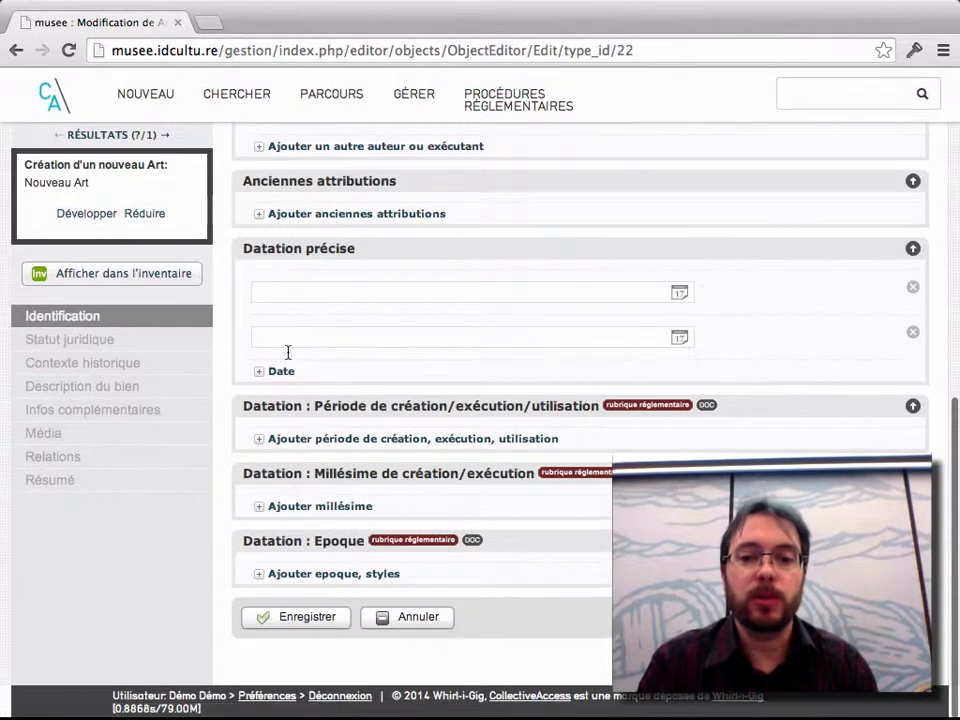
{"action": "left_click", "coordinate": [377, 290]}
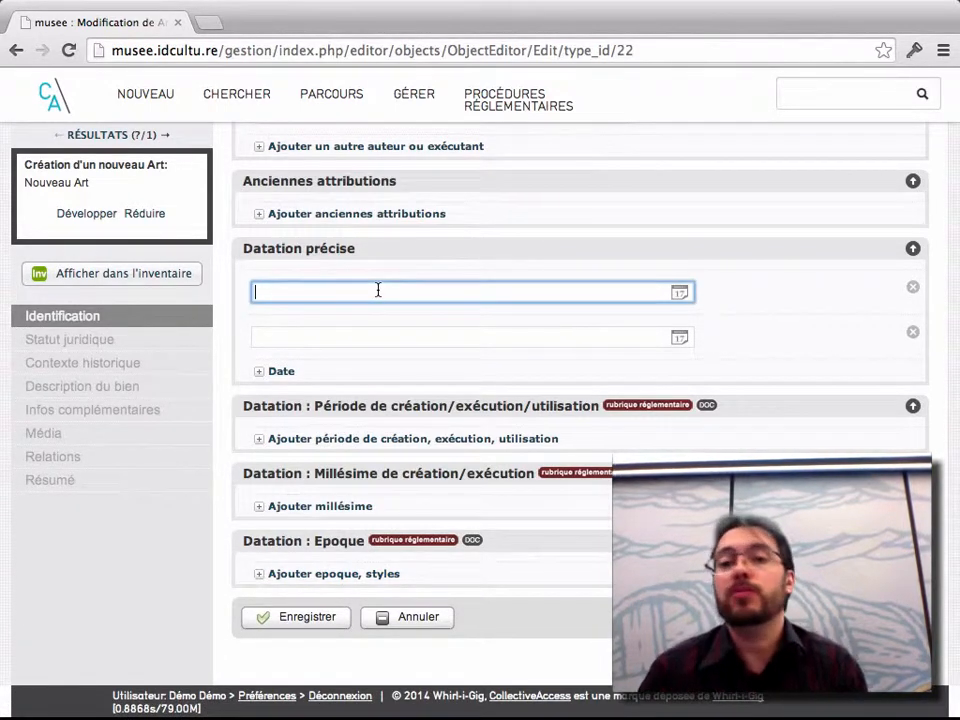
{"action": "left_click", "coordinate": [912, 332]}
Check the language options available for the Désignation principale, keeping Français.
{"action": "scroll", "coordinate": [565, 287], "scroll_direction": "up", "scroll_amount": 10}
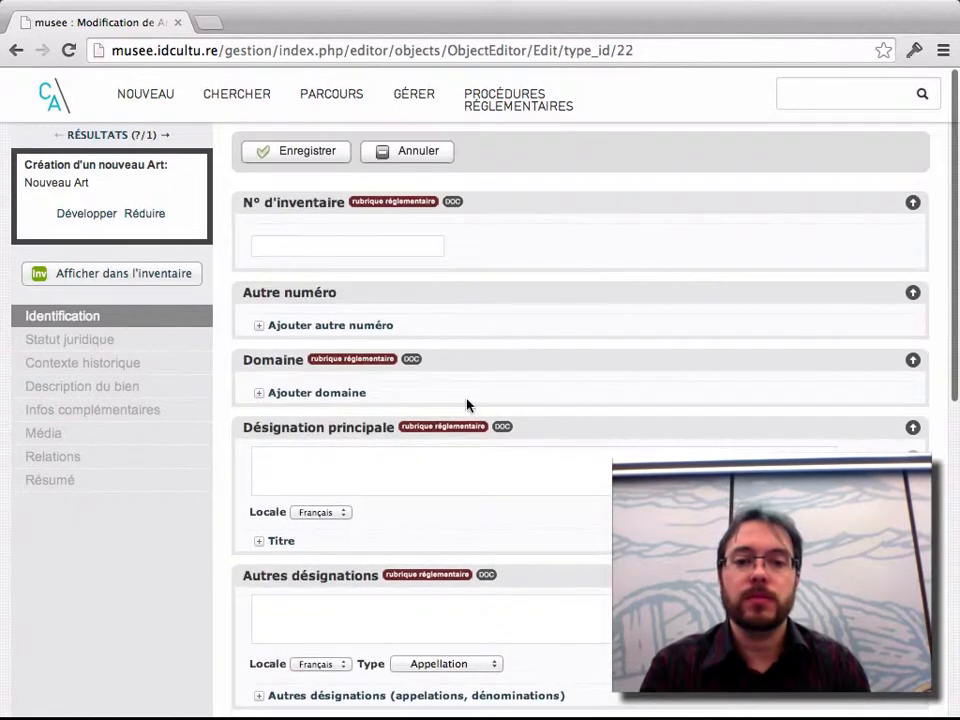
{"action": "left_click", "coordinate": [355, 471]}
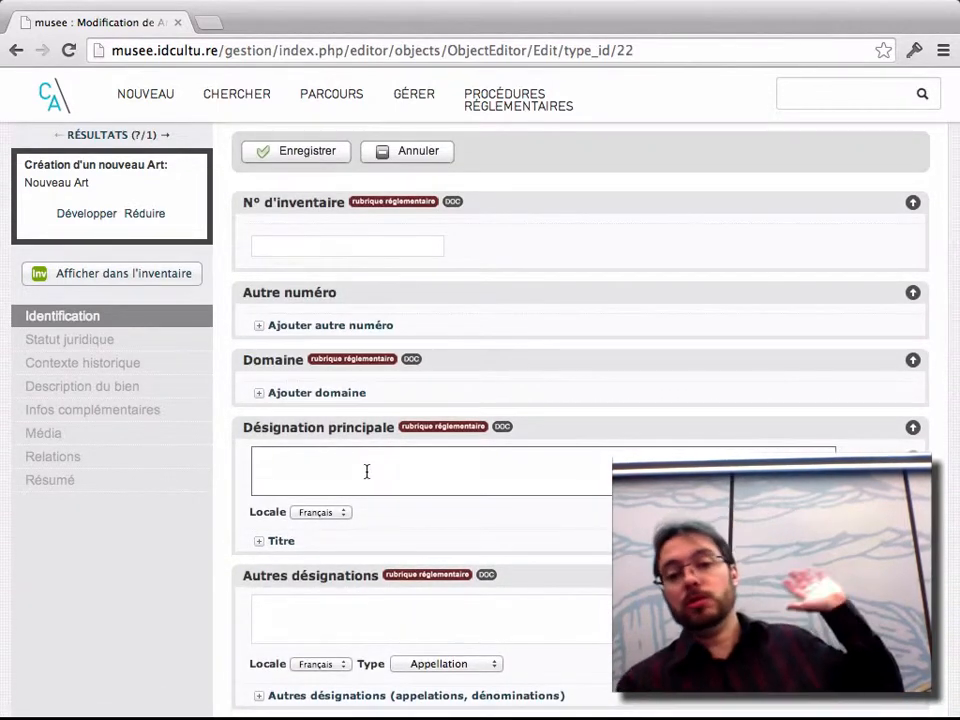
{"action": "left_click", "coordinate": [339, 513]}
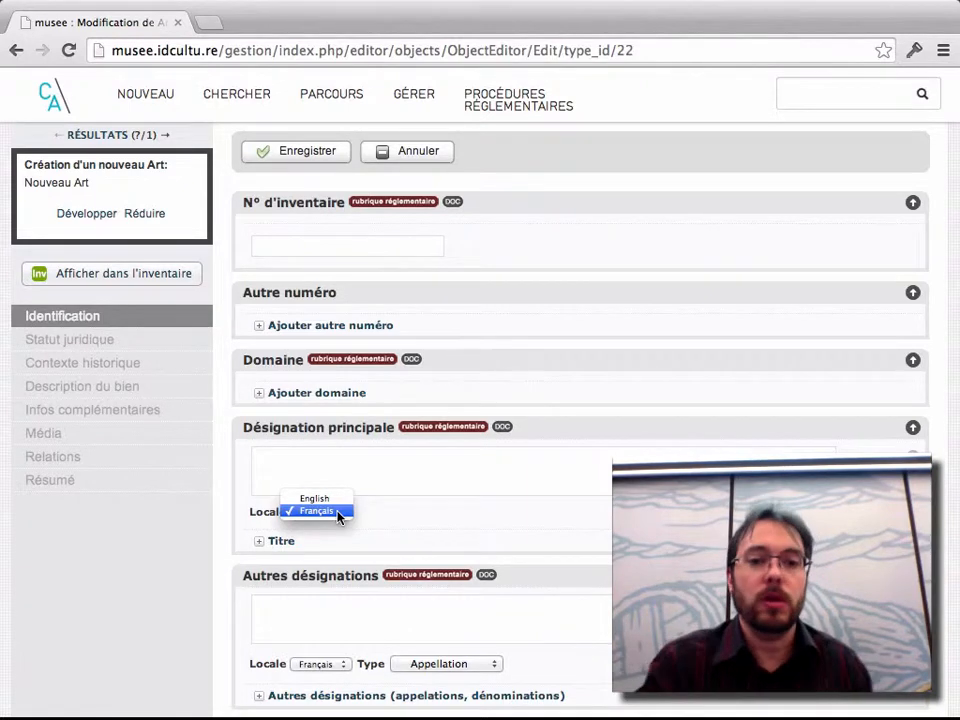
{"action": "left_click", "coordinate": [338, 513]}
Enter 27 novembre 1914 as the date under Datation précise.
{"action": "scroll", "coordinate": [540, 432], "scroll_direction": "down", "scroll_amount": 6}
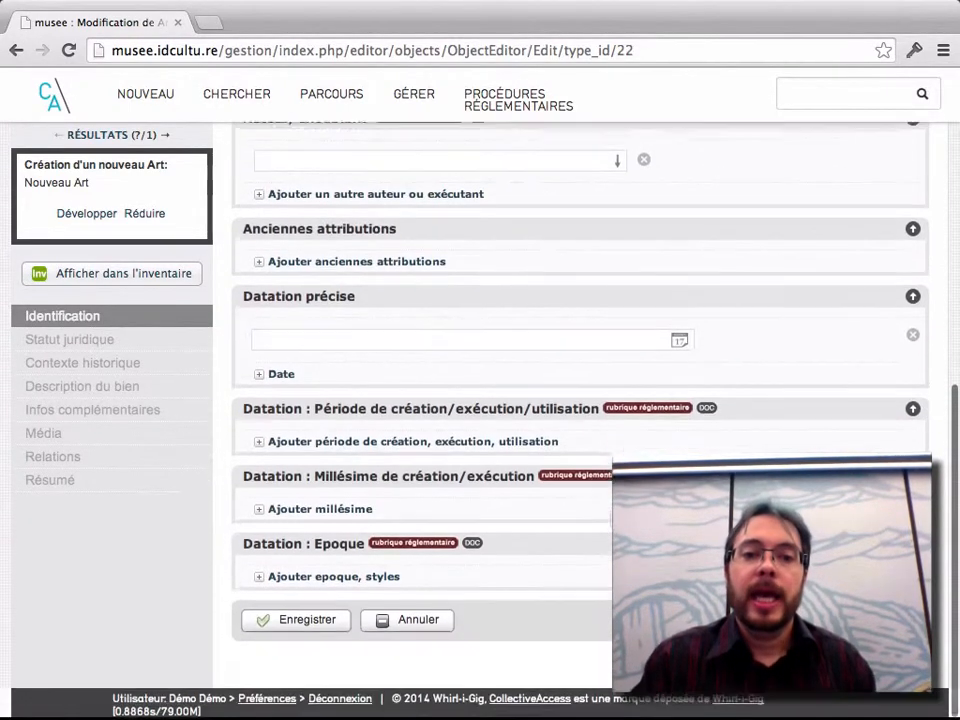
{"action": "left_click", "coordinate": [354, 340]}
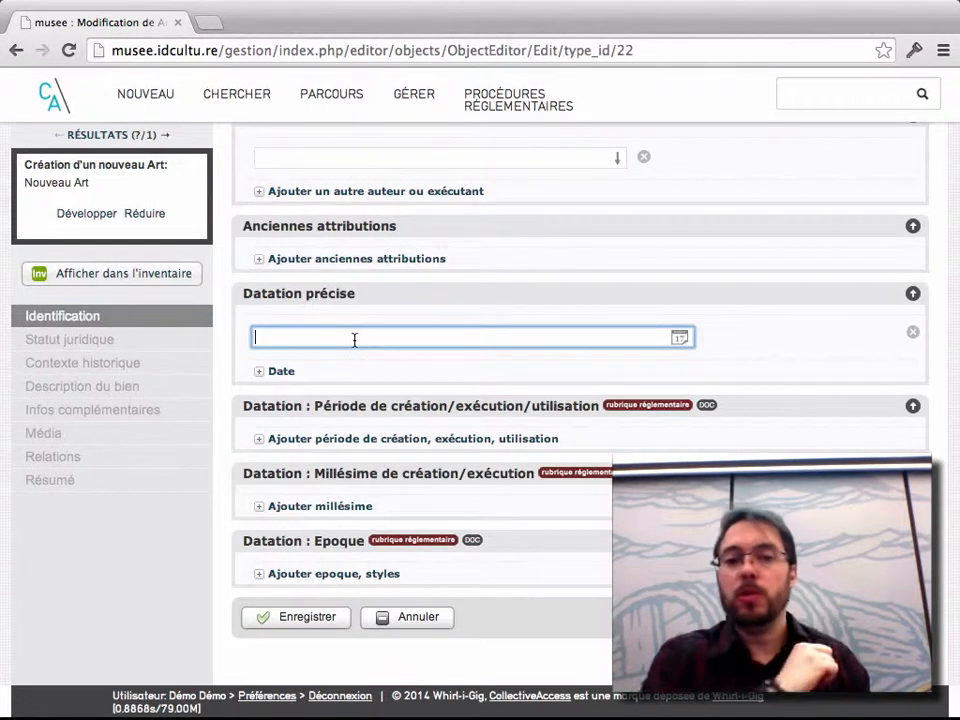
{"action": "type", "text": "27 "}
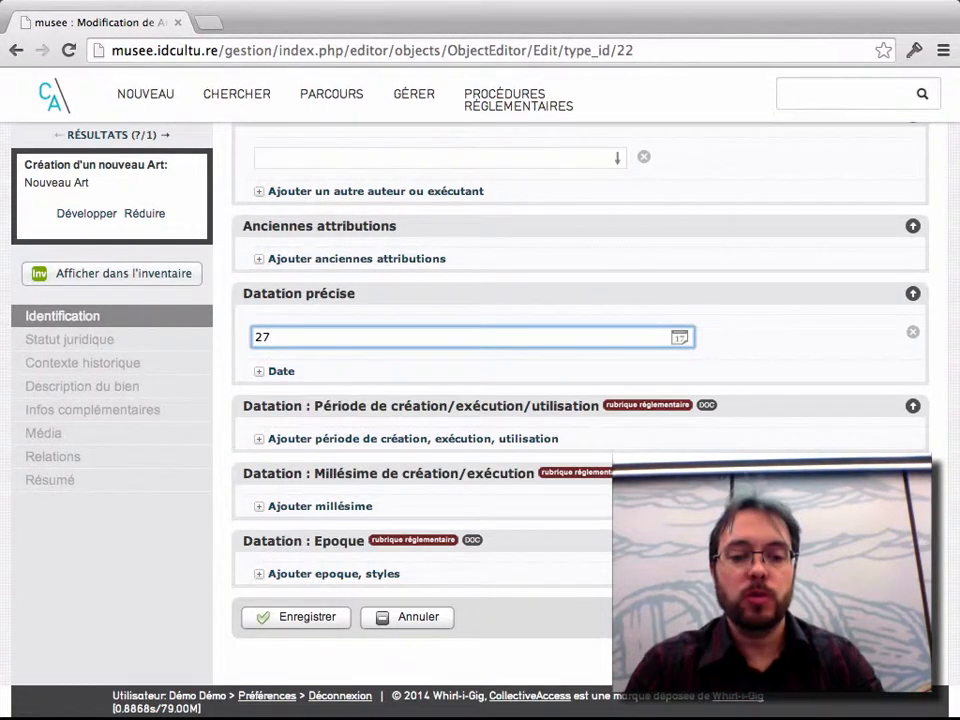
{"action": "type", "text": "novembre 19"}
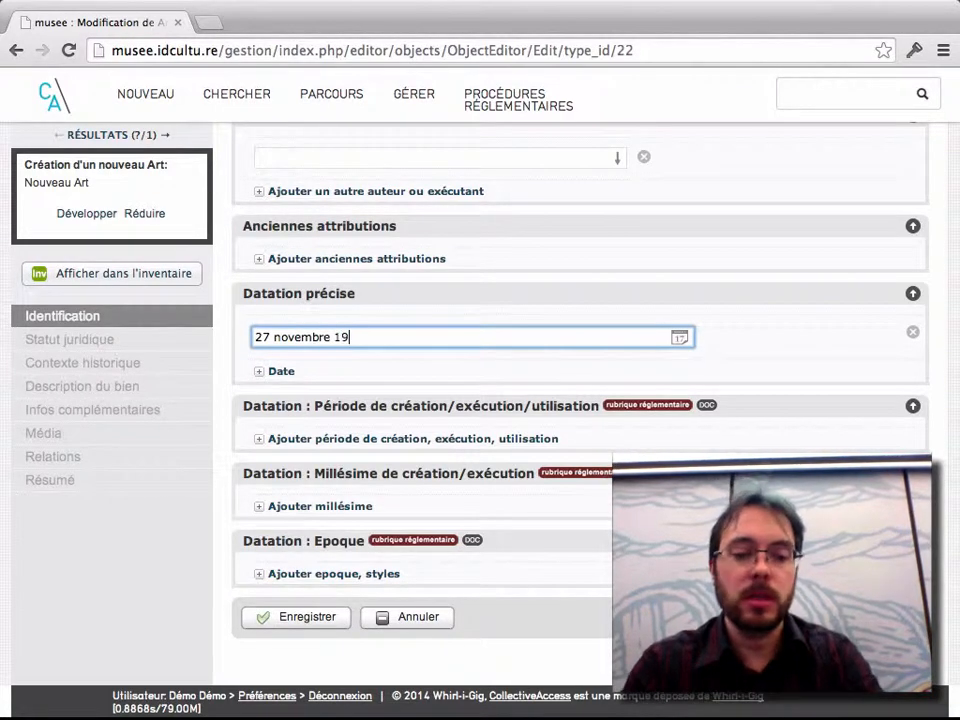
{"action": "type", "text": "14"}
Enter "Test démo CBBD mai 2014" as the Désignation principale of the Art record.
{"action": "scroll", "coordinate": [521, 236], "scroll_direction": "up", "scroll_amount": 8}
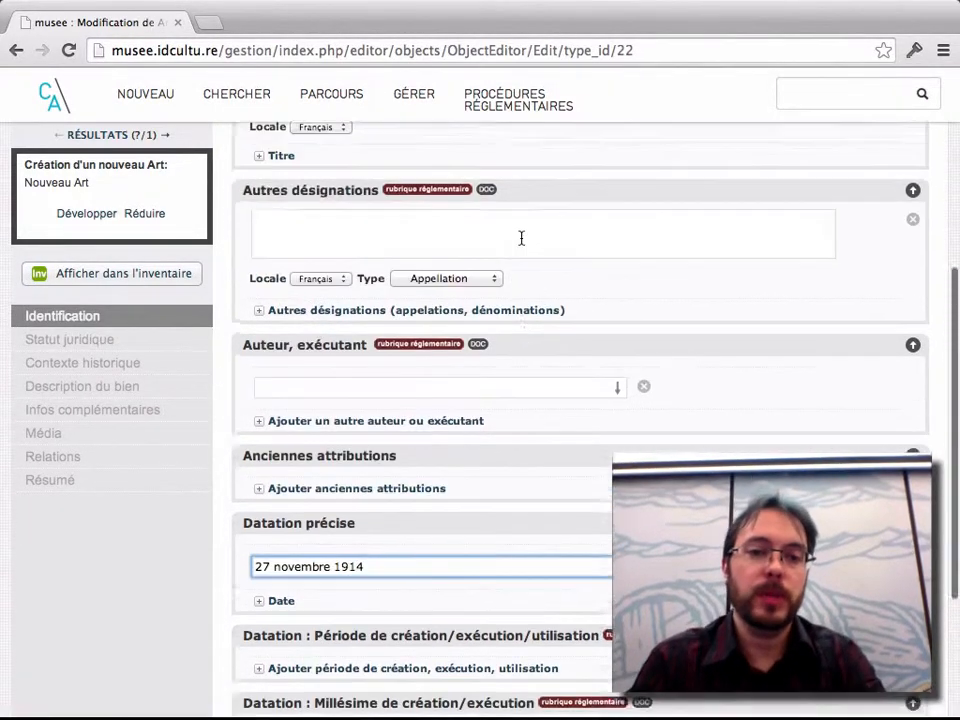
{"action": "left_click", "coordinate": [431, 266]}
{"action": "type", "text": "Ts"}
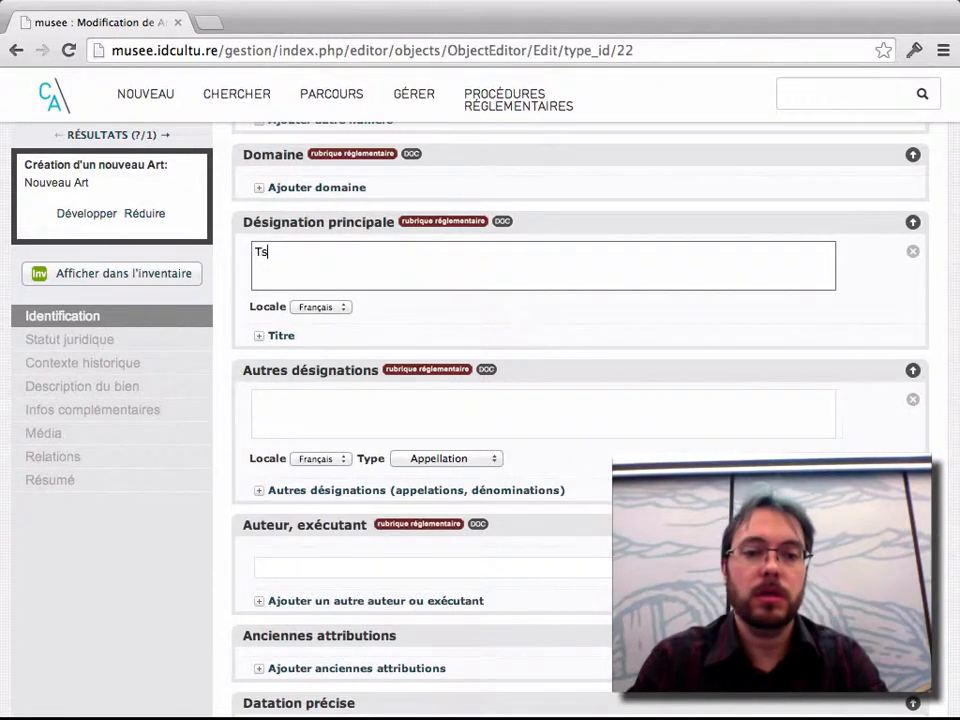
{"action": "type", "text": "est démo CBBD "}
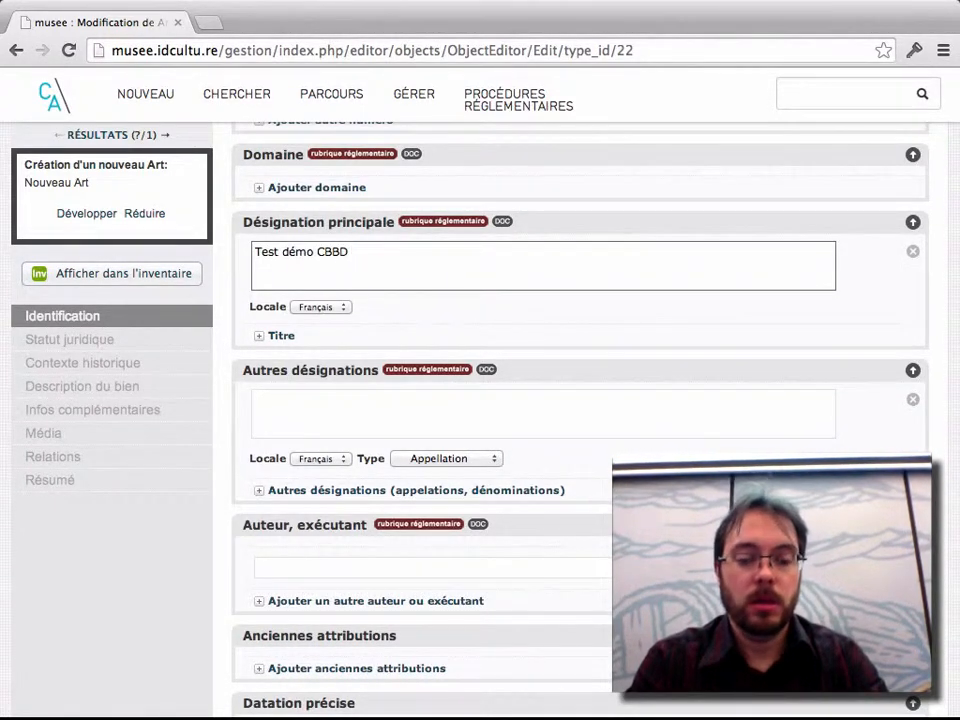
{"action": "type", "text": "mai 2014"}
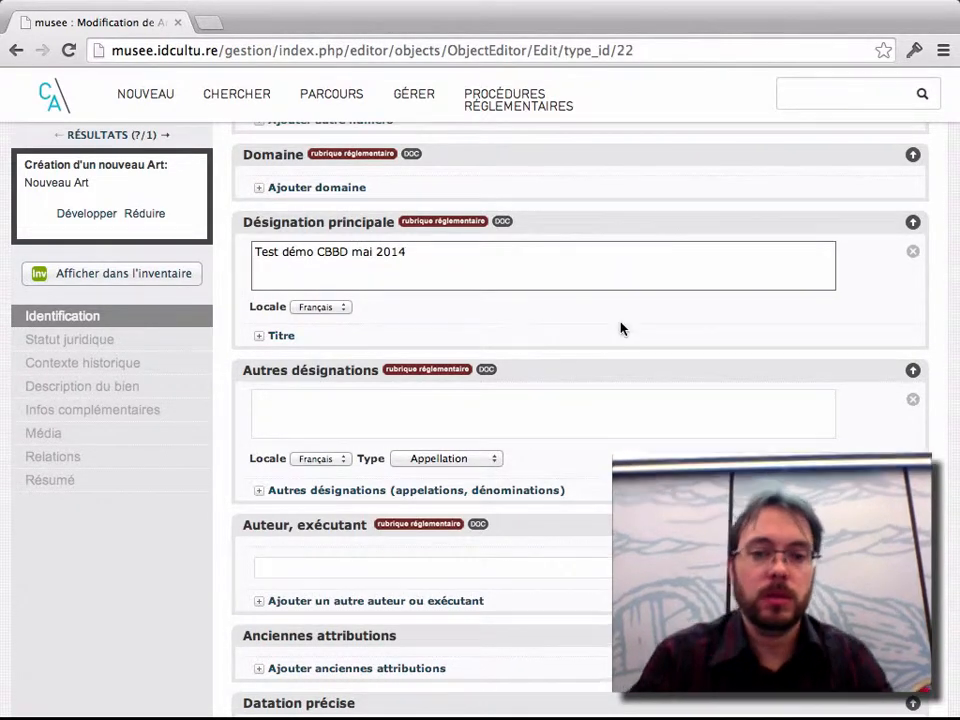
Save the new Art record and review its Datation précise value.
{"action": "scroll", "coordinate": [620, 321], "scroll_direction": "down", "scroll_amount": 5}
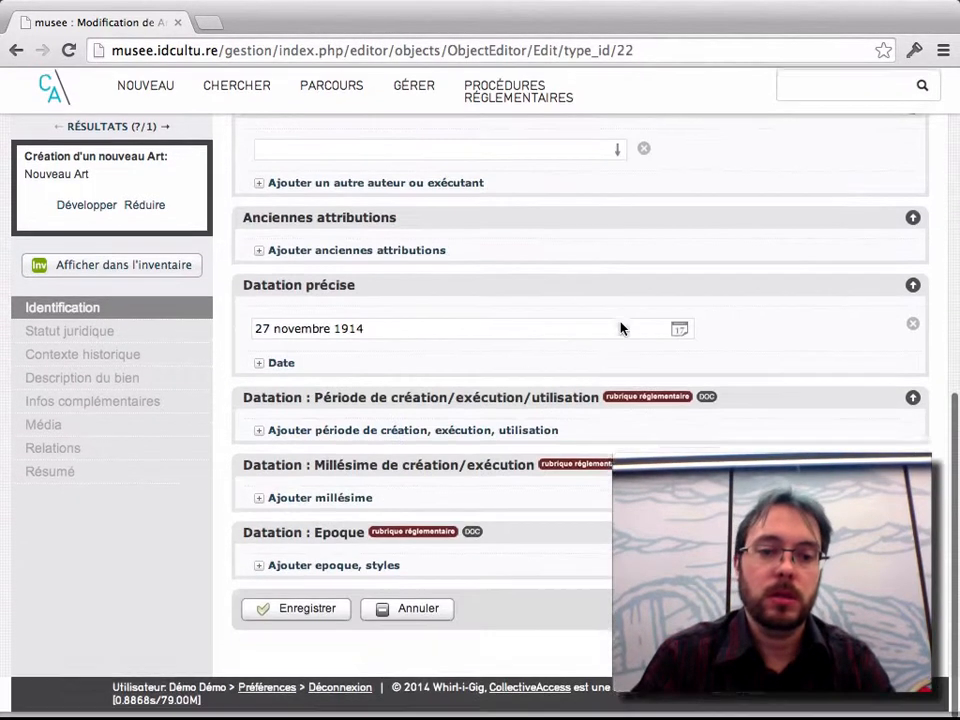
{"action": "left_click", "coordinate": [263, 618]}
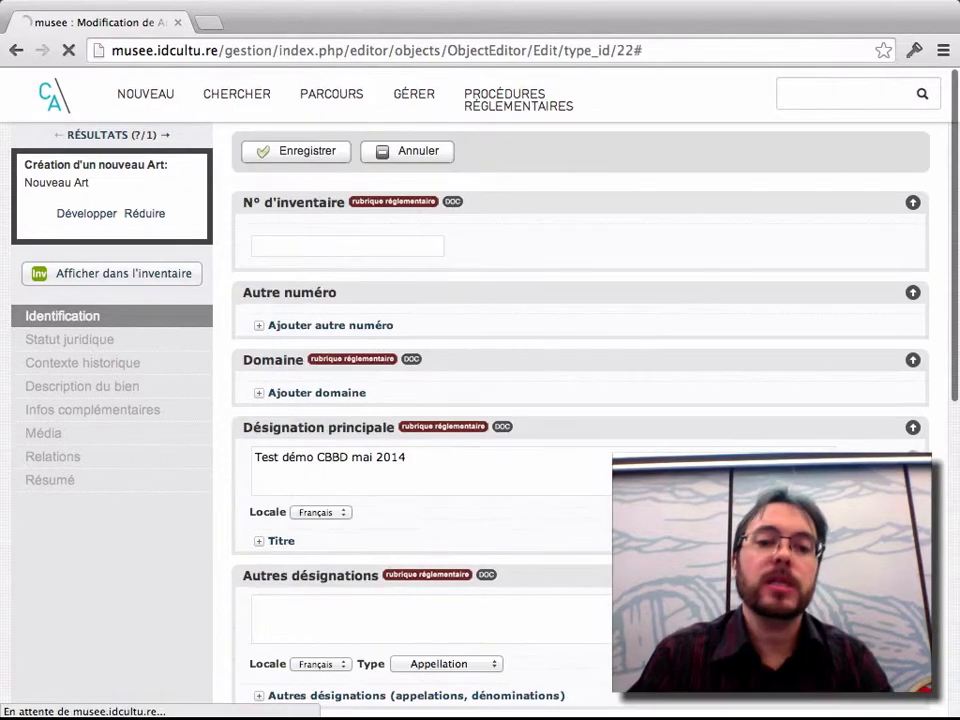
{"action": "scroll", "coordinate": [570, 400], "scroll_direction": "down", "scroll_amount": 2}
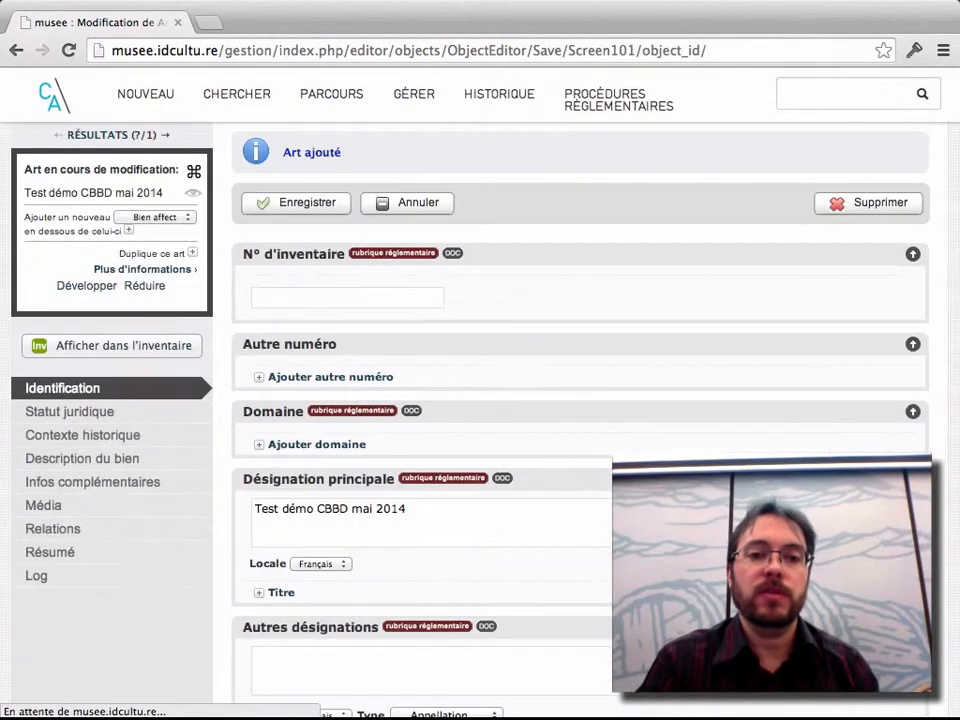
{"action": "scroll", "coordinate": [321, 306], "scroll_direction": "down", "scroll_amount": 10}
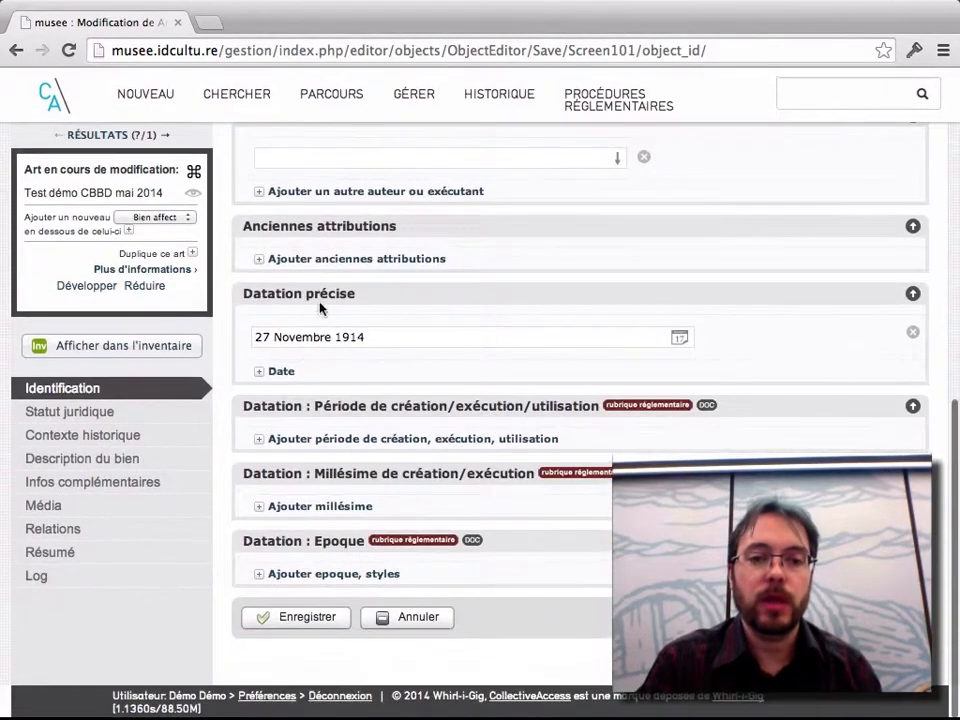
Remove the day from the Datation précise date, leaving Novembre 1914.
{"action": "left_click", "coordinate": [405, 332]}
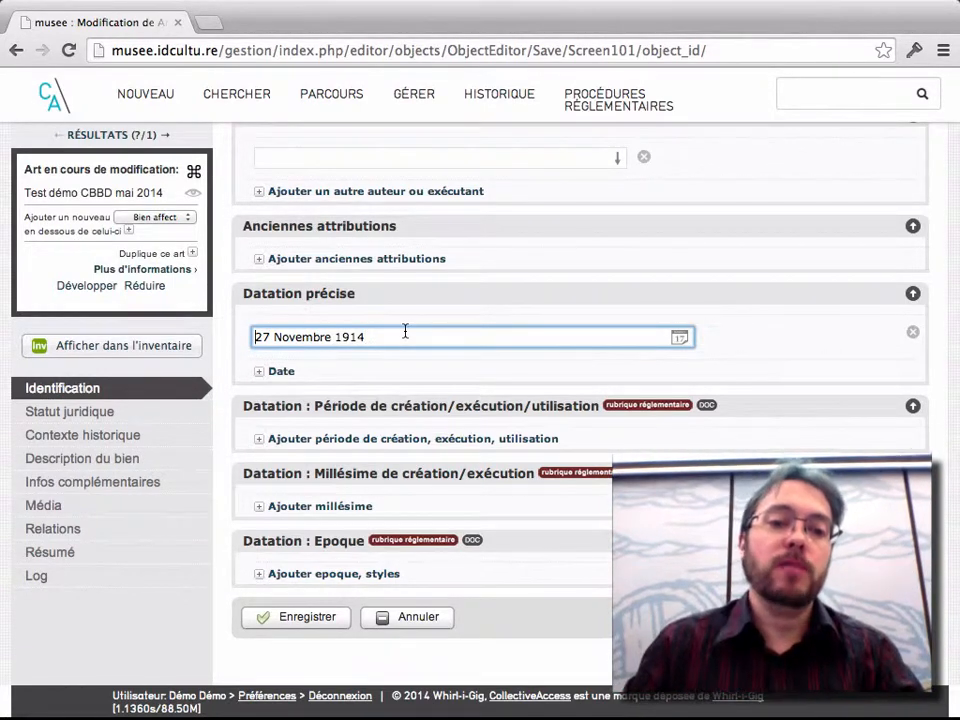
{"action": "key", "text": "shift+Right"}
{"action": "key", "text": "shift+Right"}
{"action": "key", "text": "shift+Right"}
{"action": "key", "text": "BackSpace"}
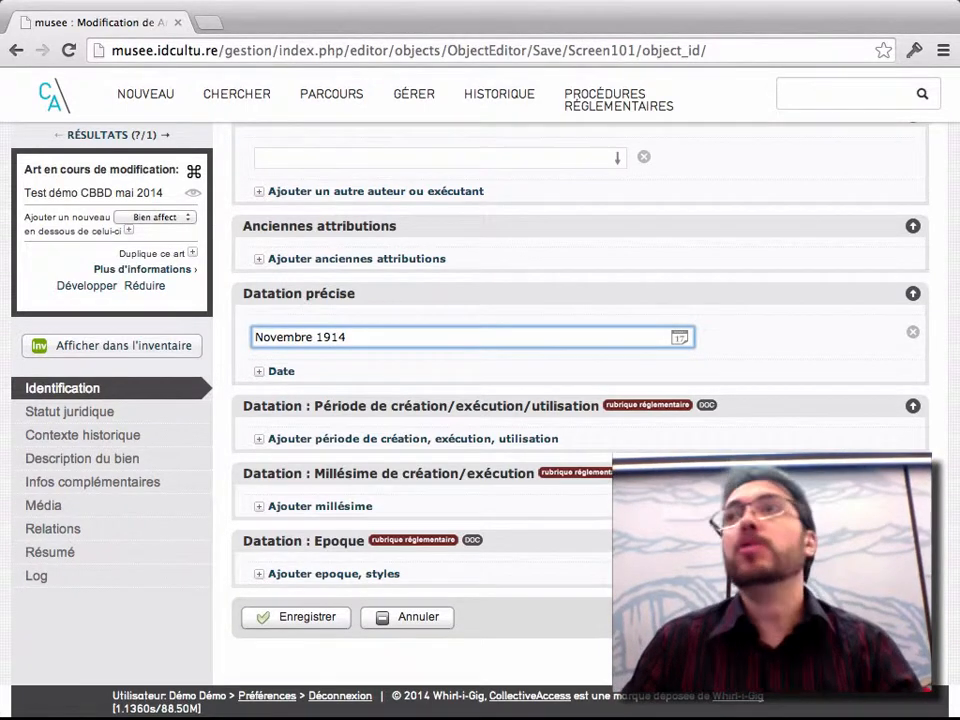
Remove the month from the Datation précise date and extend it to the year range 1914-1918.
{"action": "key", "text": "shift+Right"}
{"action": "key", "text": "shift+Right"}
{"action": "key", "text": "shift+Right"}
{"action": "key", "text": "shift+Right"}
{"action": "key", "text": "shift+Right"}
{"action": "key", "text": "shift+Right"}
{"action": "key", "text": "shift+Right"}
{"action": "key", "text": "shift+Right"}
{"action": "key", "text": "shift+Right"}
{"action": "key", "text": "BackSpace"}
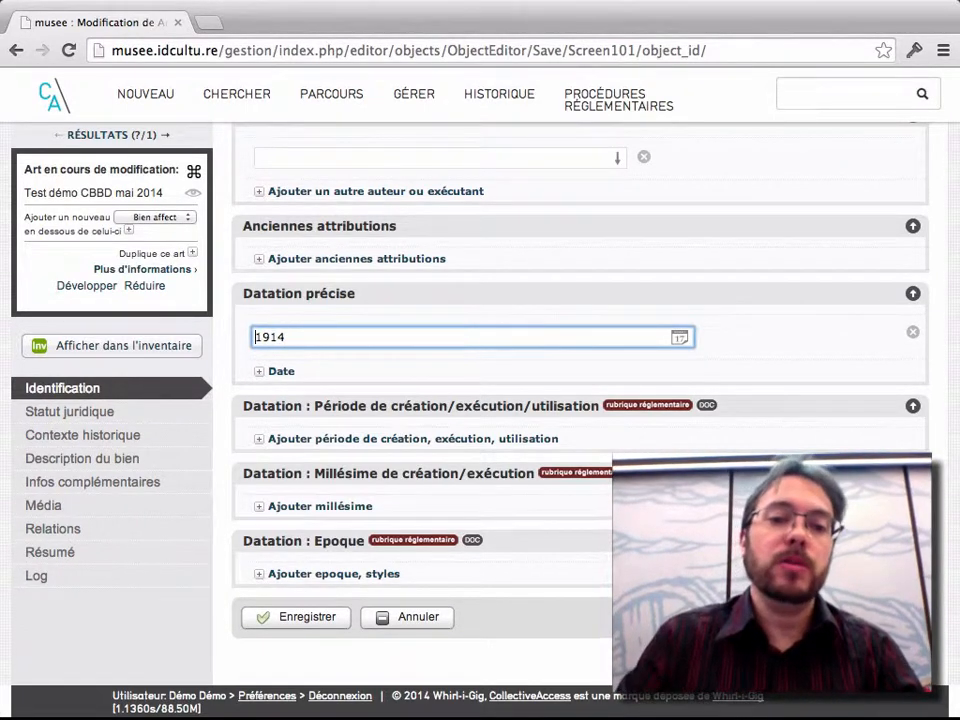
{"action": "type", "text": "-1918"}
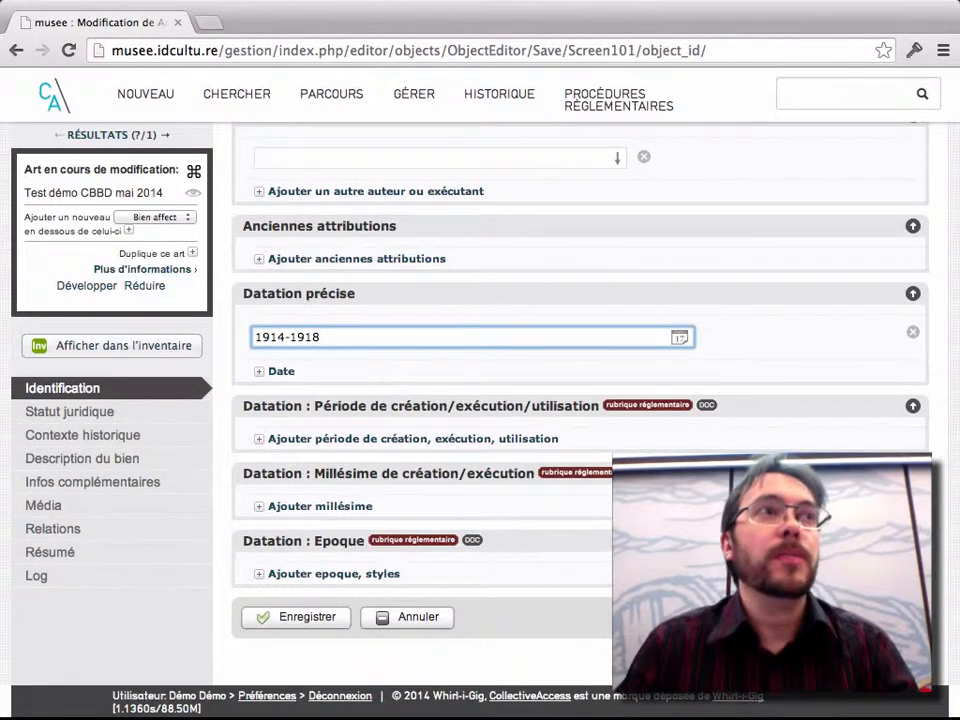
Replace the Datation précise date with the approximate expression "vers 191?".
{"action": "key", "text": "super+a"}
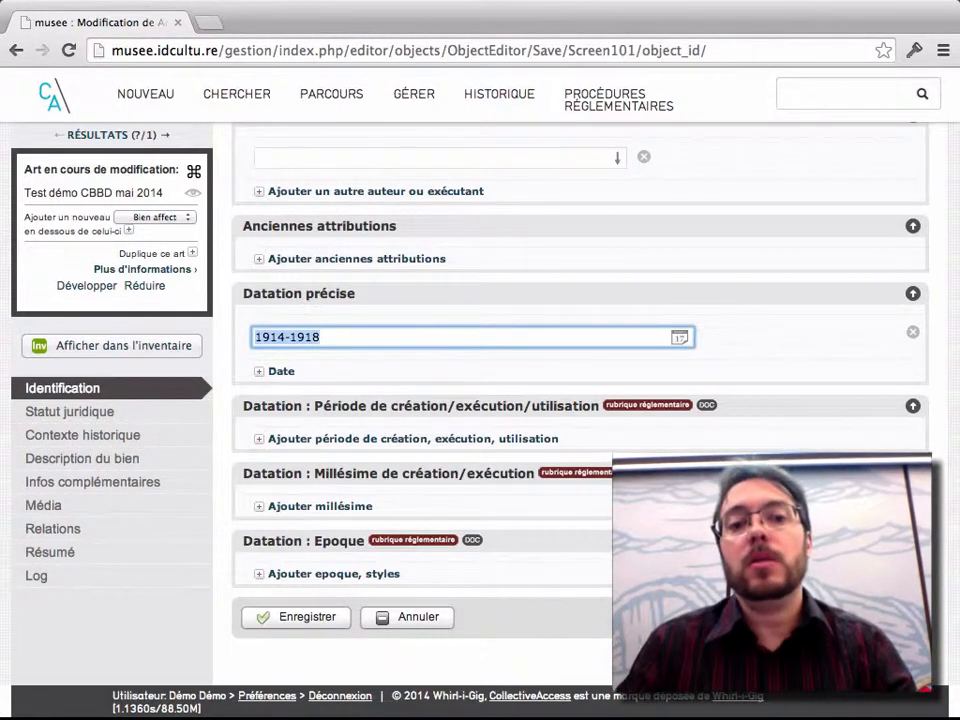
{"action": "key", "text": "BackSpace"}
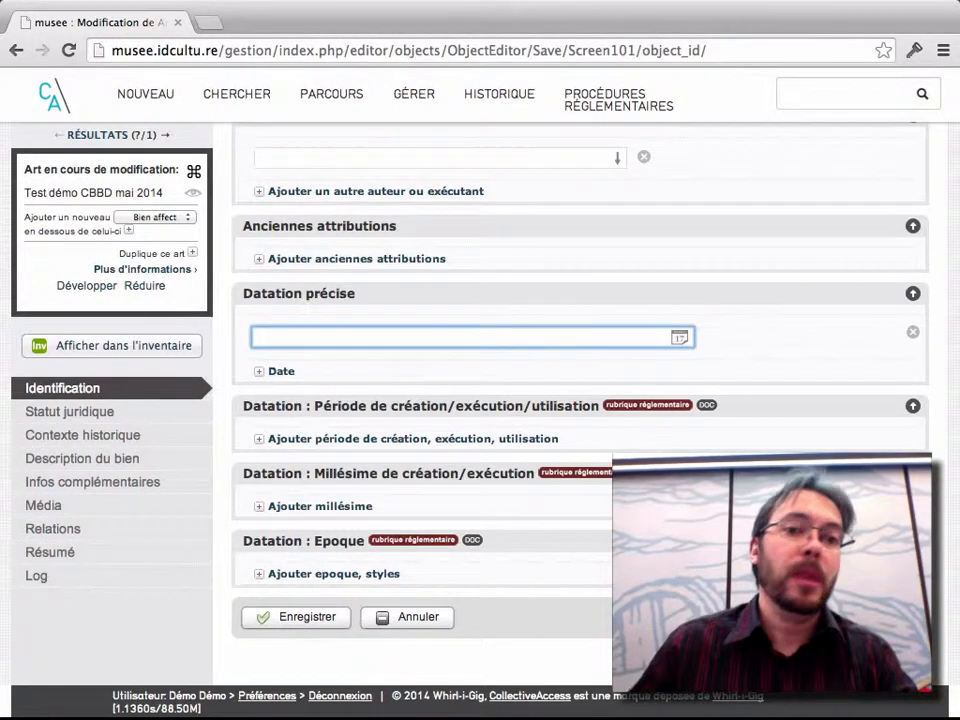
{"action": "type", "text": "191"}
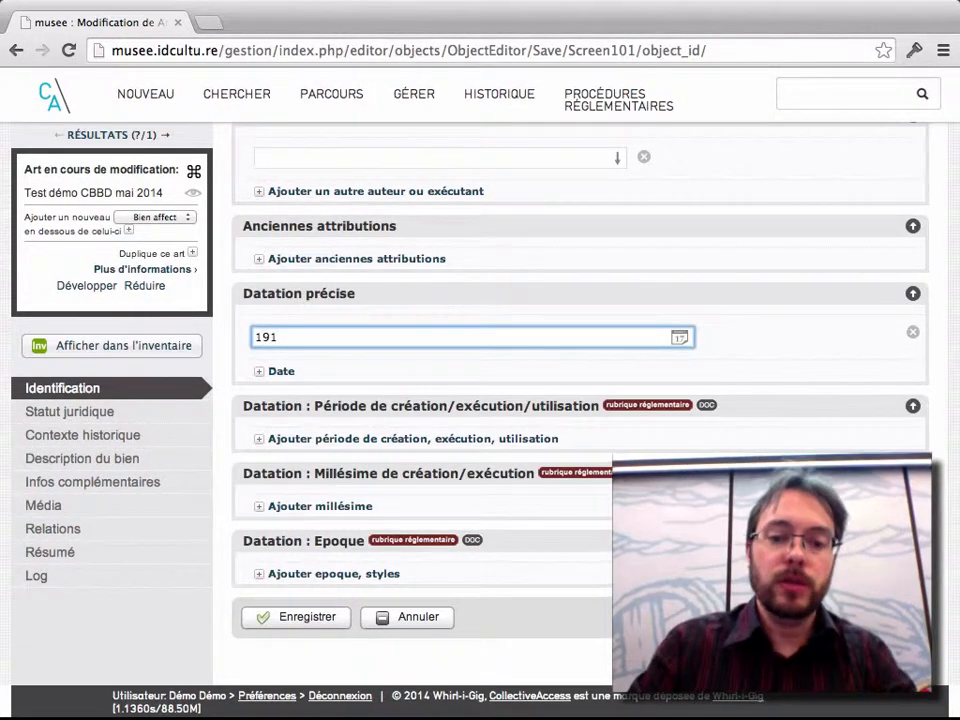
{"action": "type", "text": "?"}
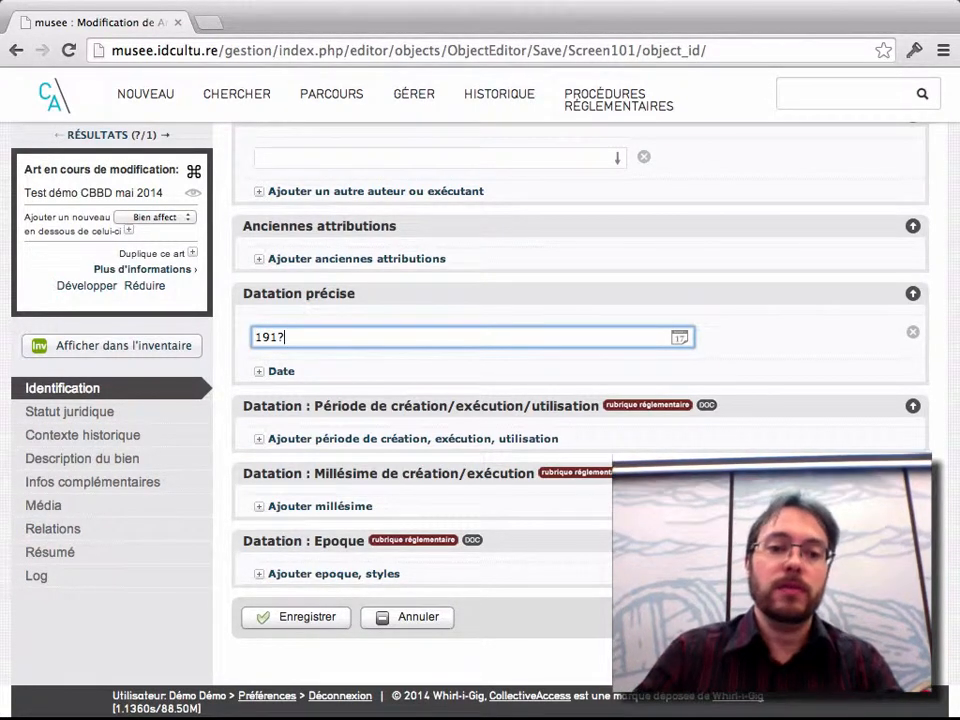
{"action": "left_click", "coordinate": [256, 337]}
{"action": "type", "text": "vers"}
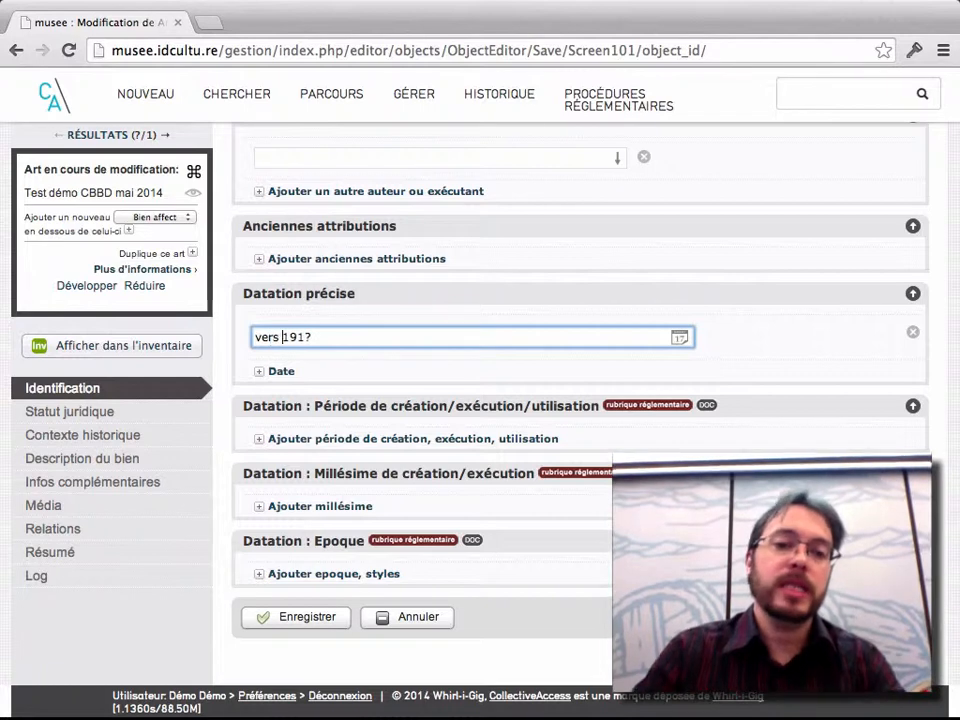
Change the Datation précise date to "vers 1915".
{"action": "key", "text": "End"}
{"action": "key", "text": "BackSpace"}
{"action": "type", "text": "5"}
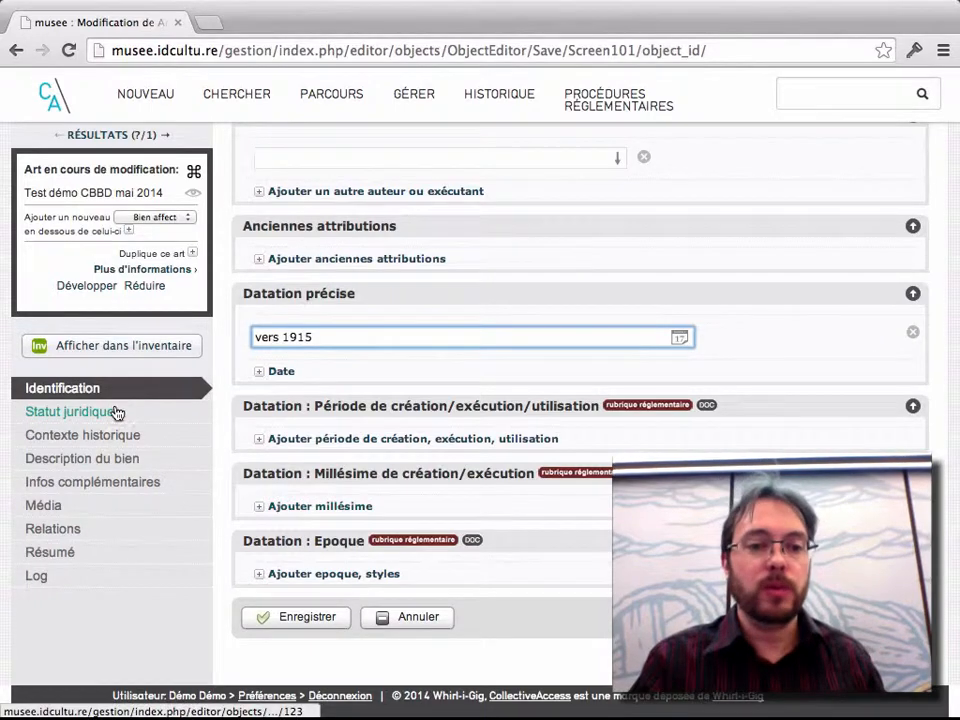
{"action": "scroll", "coordinate": [476, 231], "scroll_direction": "up", "scroll_amount": 10}
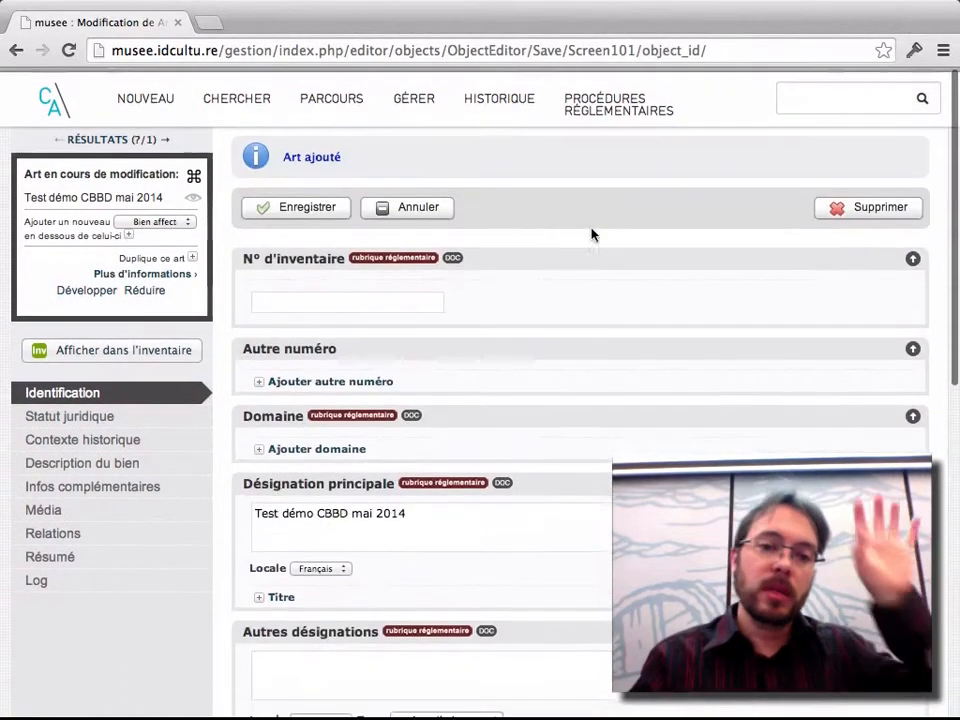
{"action": "scroll", "coordinate": [611, 340], "scroll_direction": "down", "scroll_amount": 8}
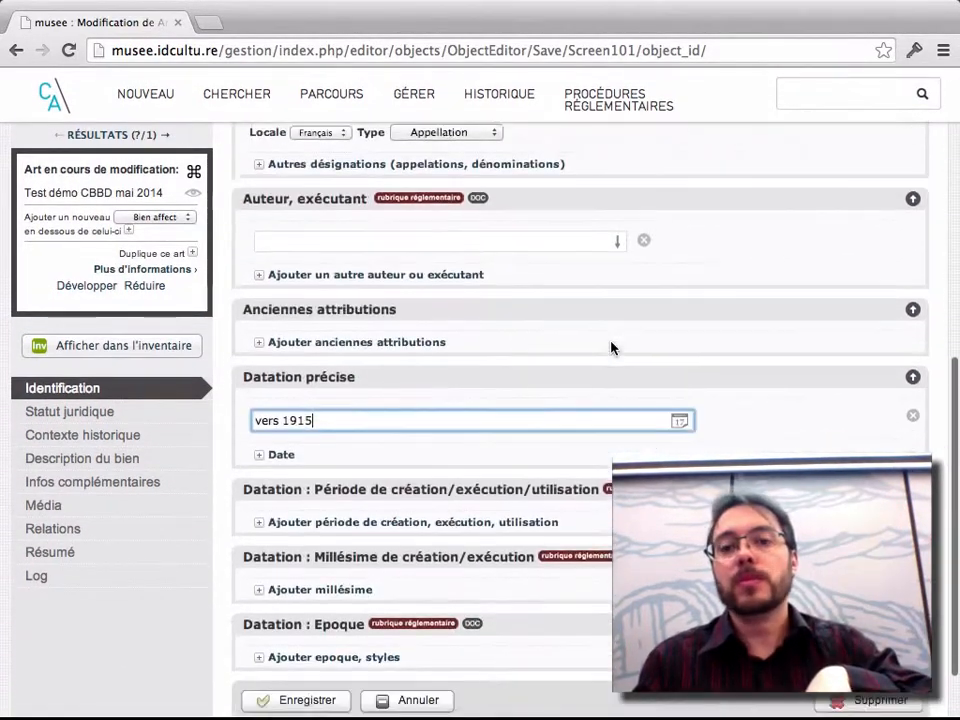
{"action": "scroll", "coordinate": [611, 347], "scroll_direction": "down", "scroll_amount": 3}
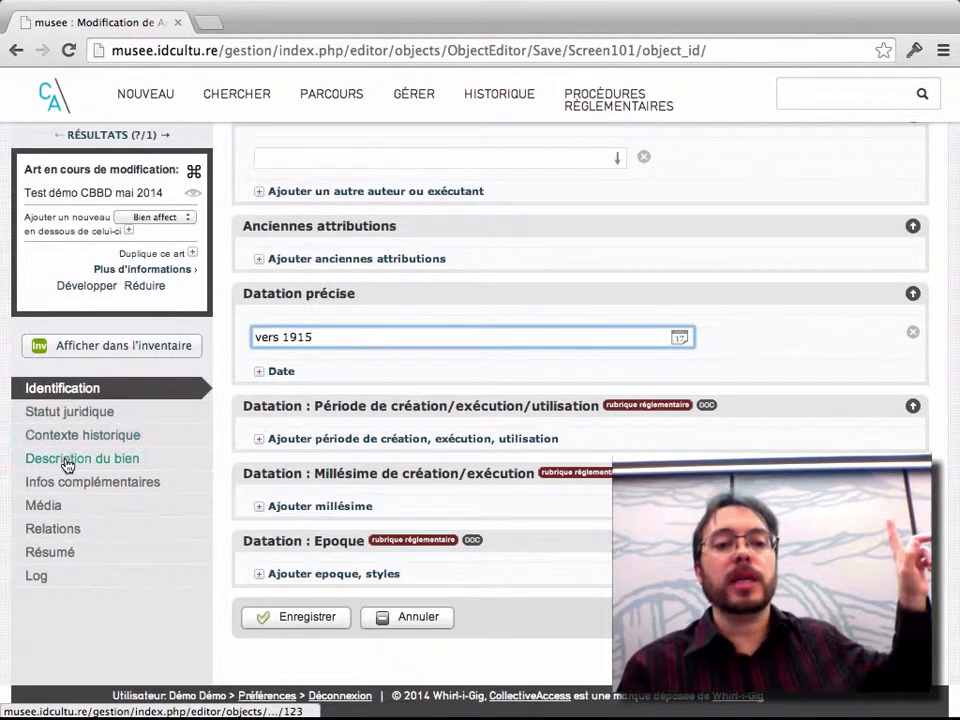
{"action": "left_click", "coordinate": [63, 601]}
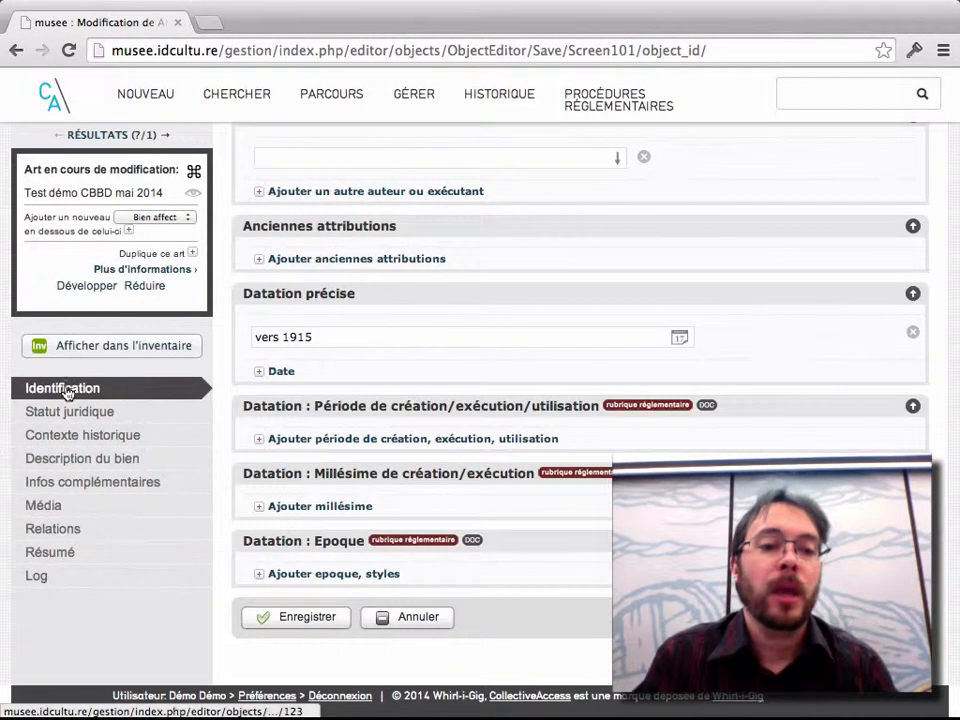
Leave the Identification form without saving and view the record's Média and Relations sections.
{"action": "left_click", "coordinate": [93, 507]}
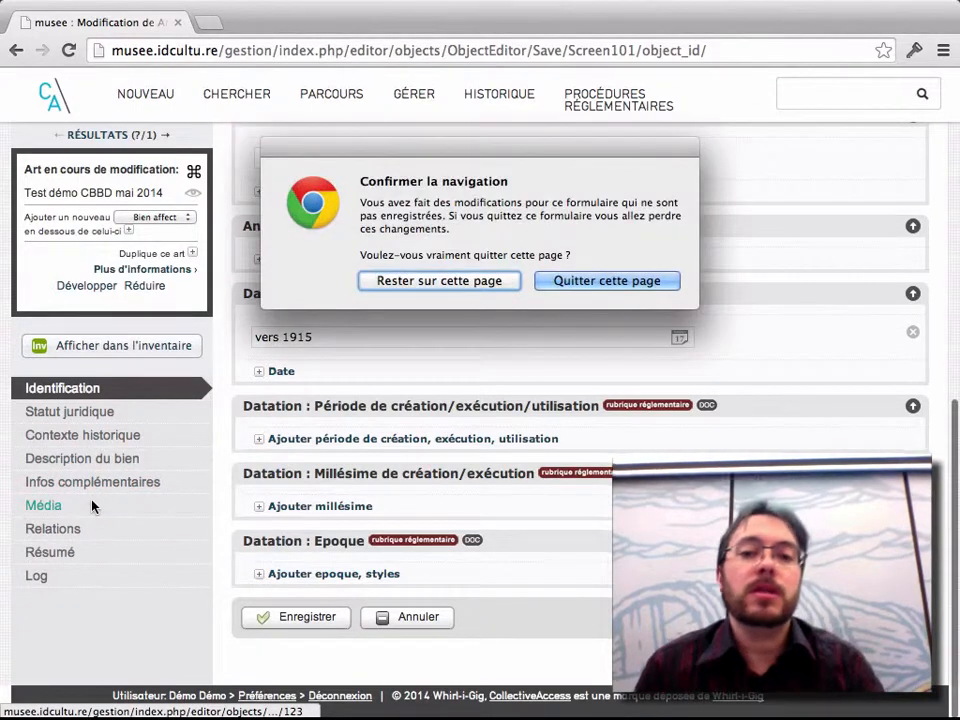
{"action": "left_click", "coordinate": [630, 284]}
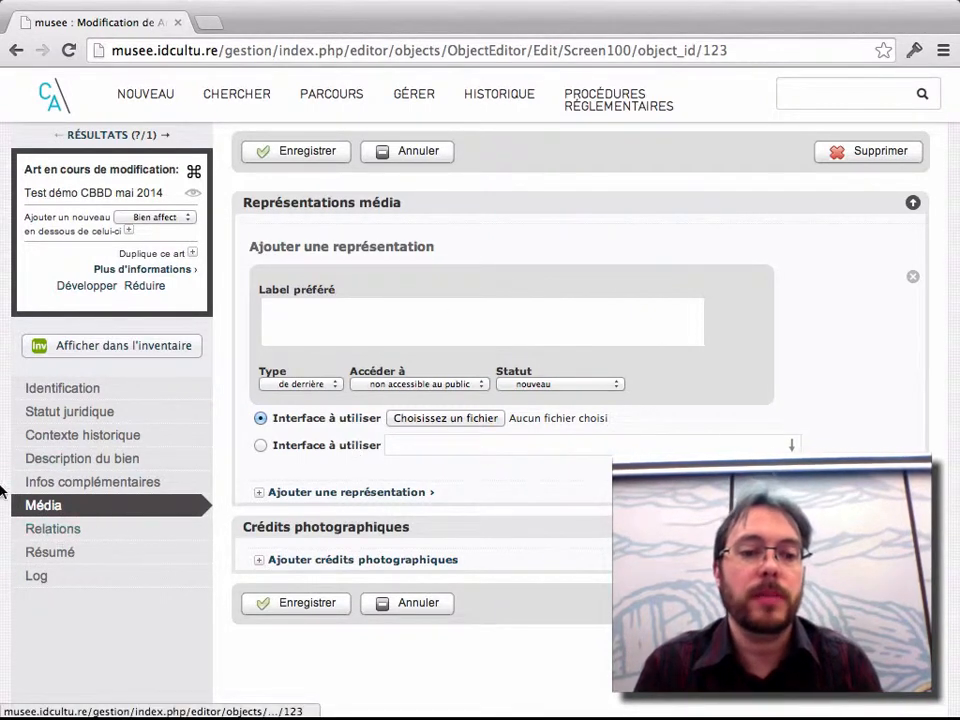
{"action": "left_click", "coordinate": [74, 532]}
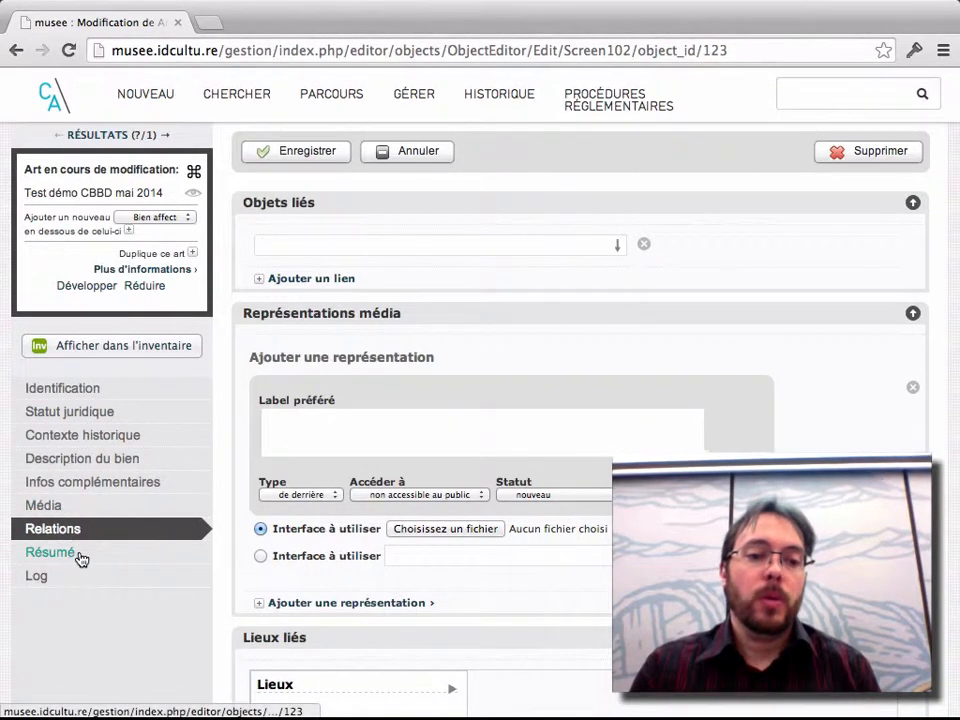
Open the record's Résumé and switch its display from the inventory register to Depot.
{"action": "left_click", "coordinate": [79, 556]}
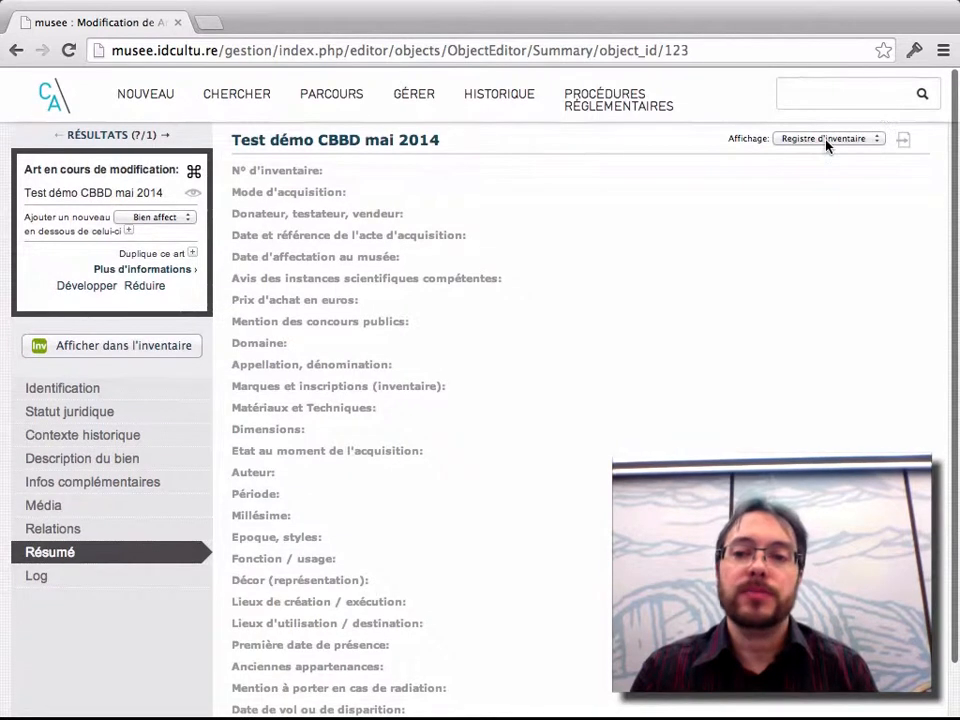
{"action": "left_click", "coordinate": [825, 141]}
{"action": "left_click", "coordinate": [826, 114]}
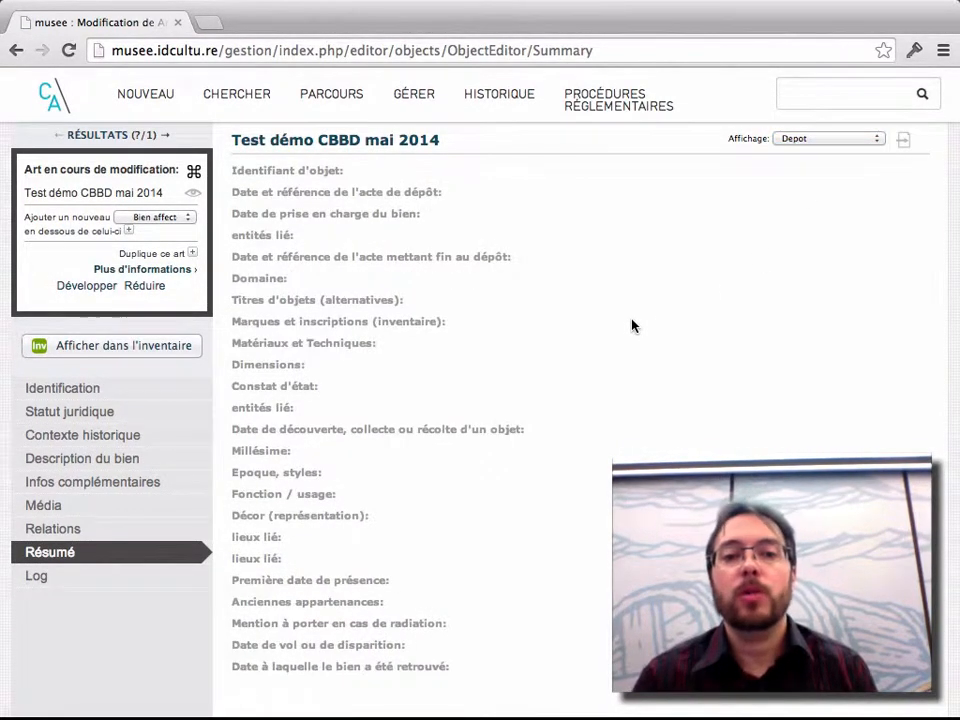
{"action": "left_click", "coordinate": [798, 148]}
{"action": "left_click", "coordinate": [636, 219]}
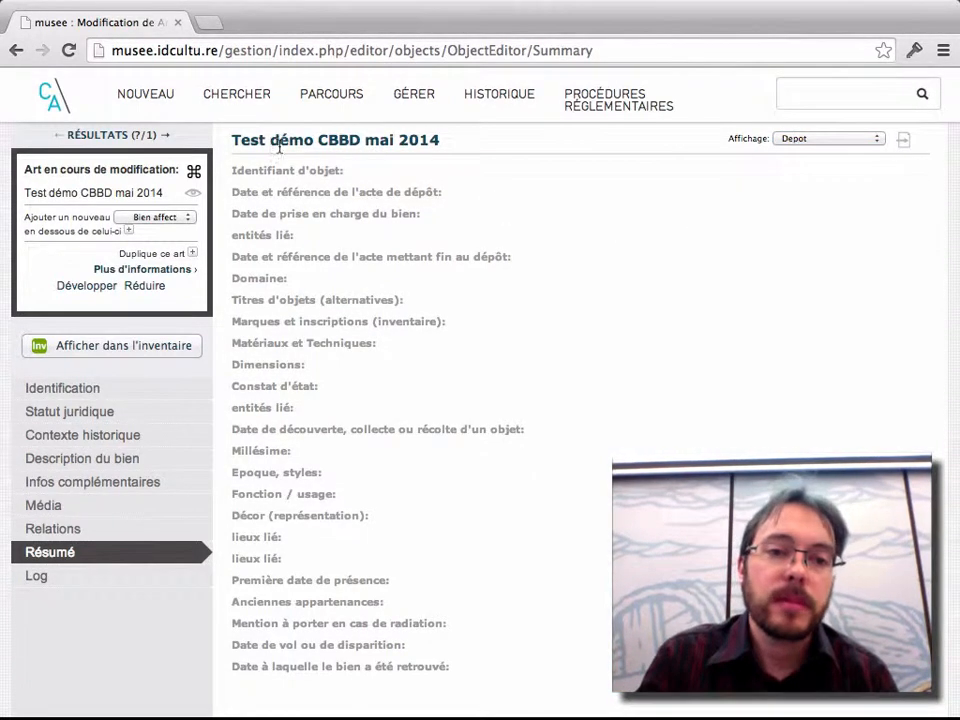
{"action": "left_click_drag", "start_coordinate": [233, 143], "coordinate": [468, 649]}
{"action": "left_click", "coordinate": [278, 446]}
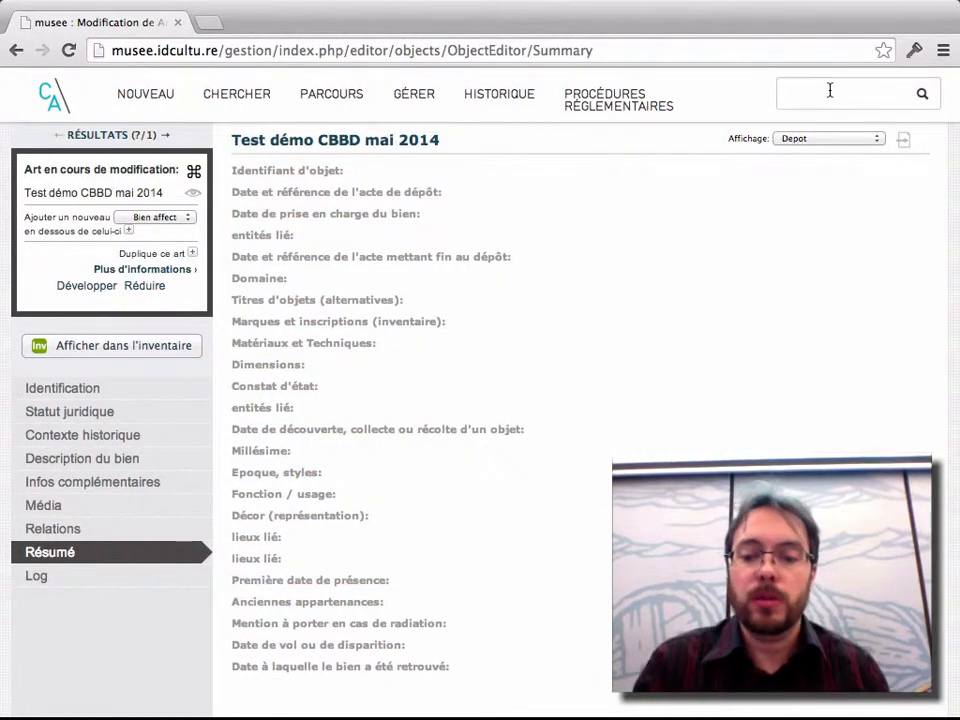
Run a quick search for * and list all the object results.
{"action": "key", "text": "Return"}
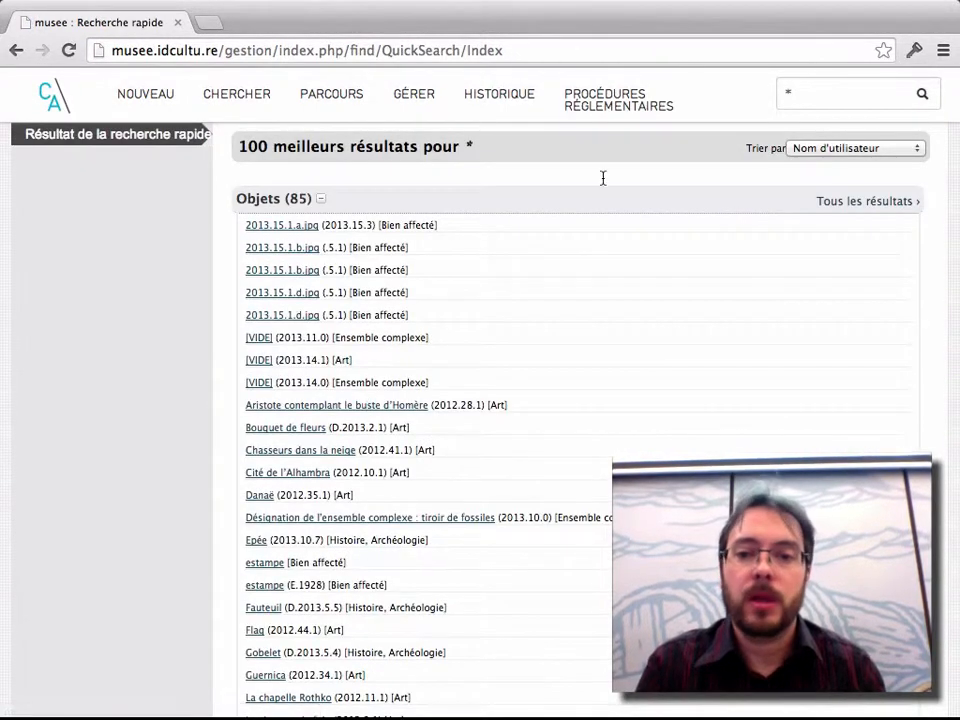
{"action": "left_click", "coordinate": [855, 203]}
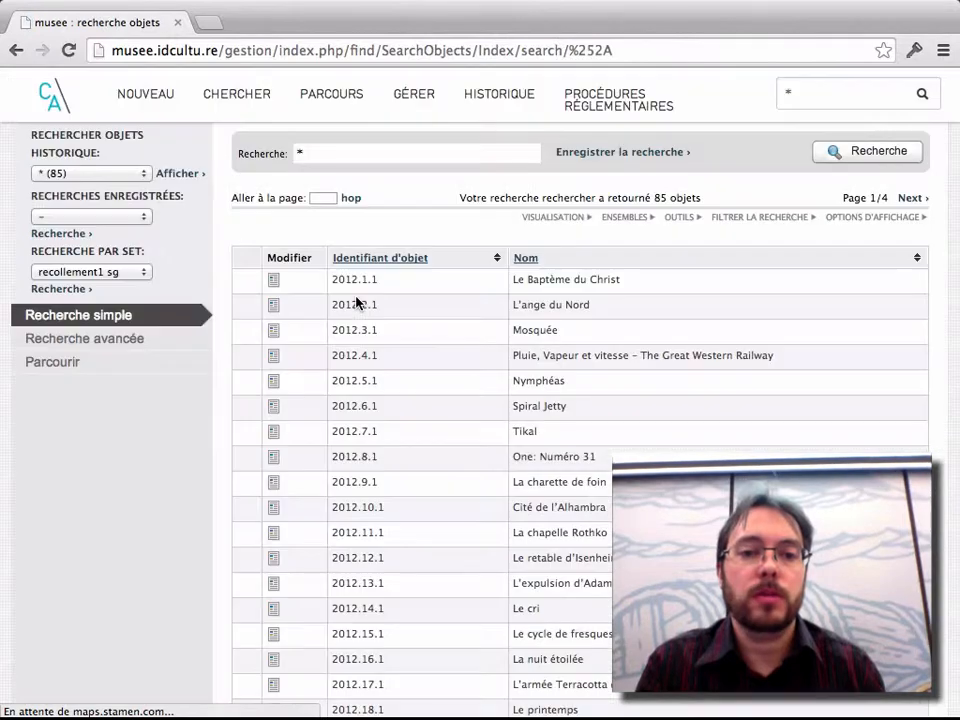
Set the object results to the rempli layout with the Registre d'inventaire display and apply these options.
{"action": "left_click", "coordinate": [877, 217]}
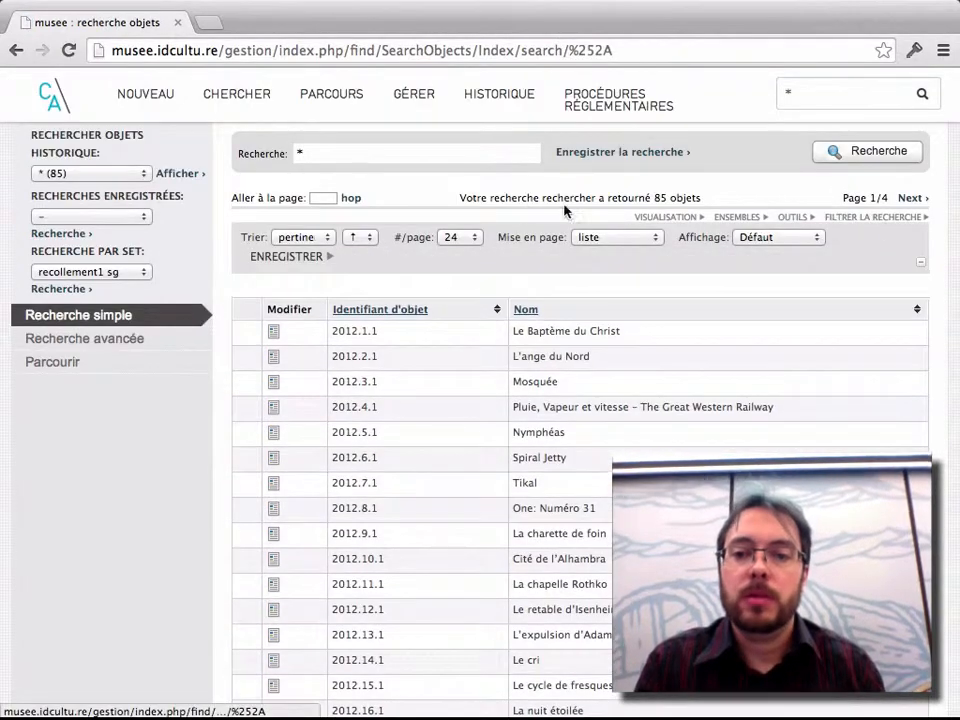
{"action": "left_click", "coordinate": [654, 241]}
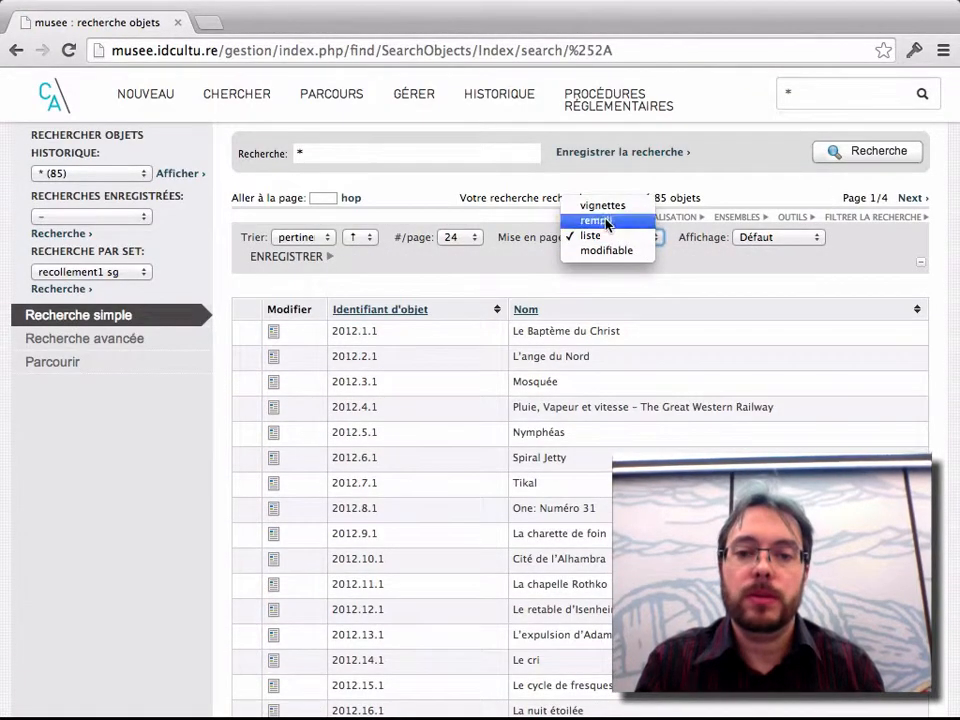
{"action": "left_click", "coordinate": [607, 221]}
{"action": "left_click_drag", "start_coordinate": [268, 266], "coordinate": [729, 246]}
{"action": "left_click", "coordinate": [774, 238]}
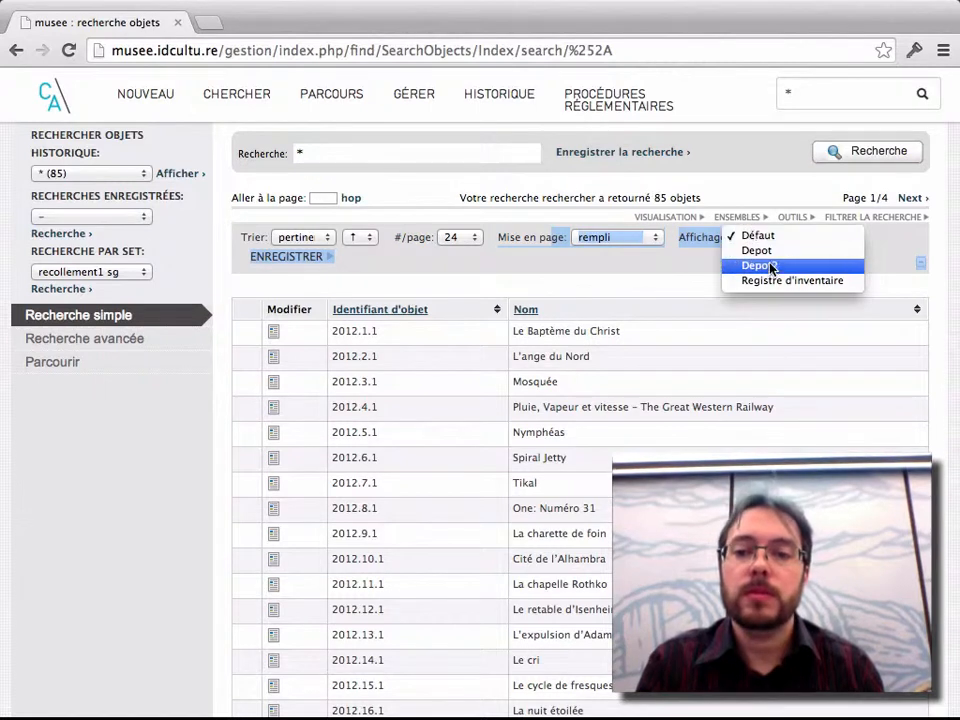
{"action": "left_click", "coordinate": [776, 279]}
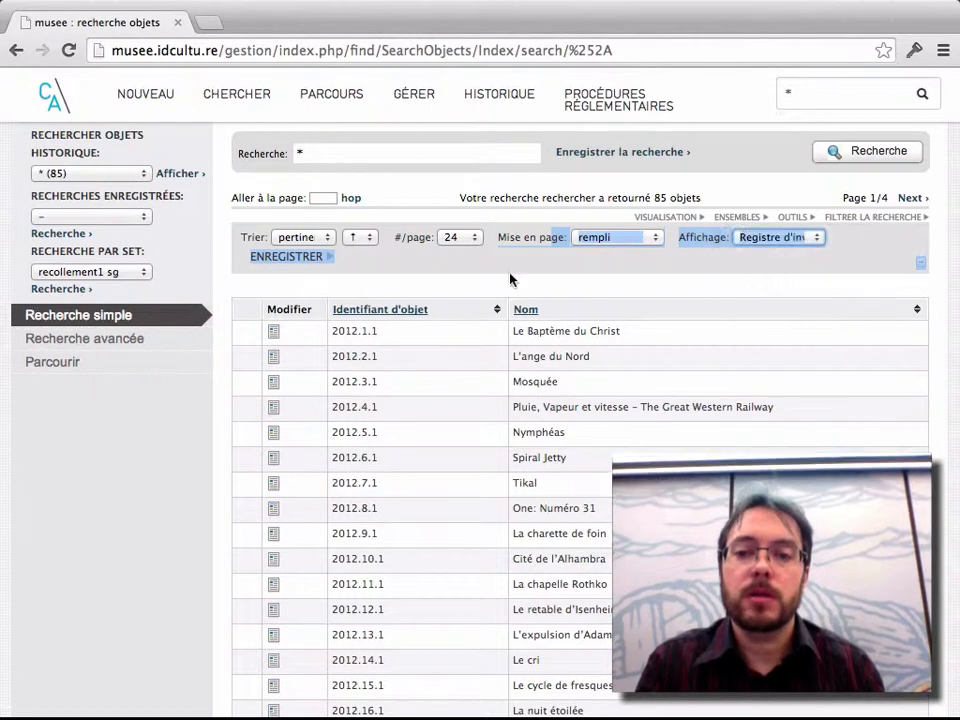
{"action": "left_click", "coordinate": [329, 258]}
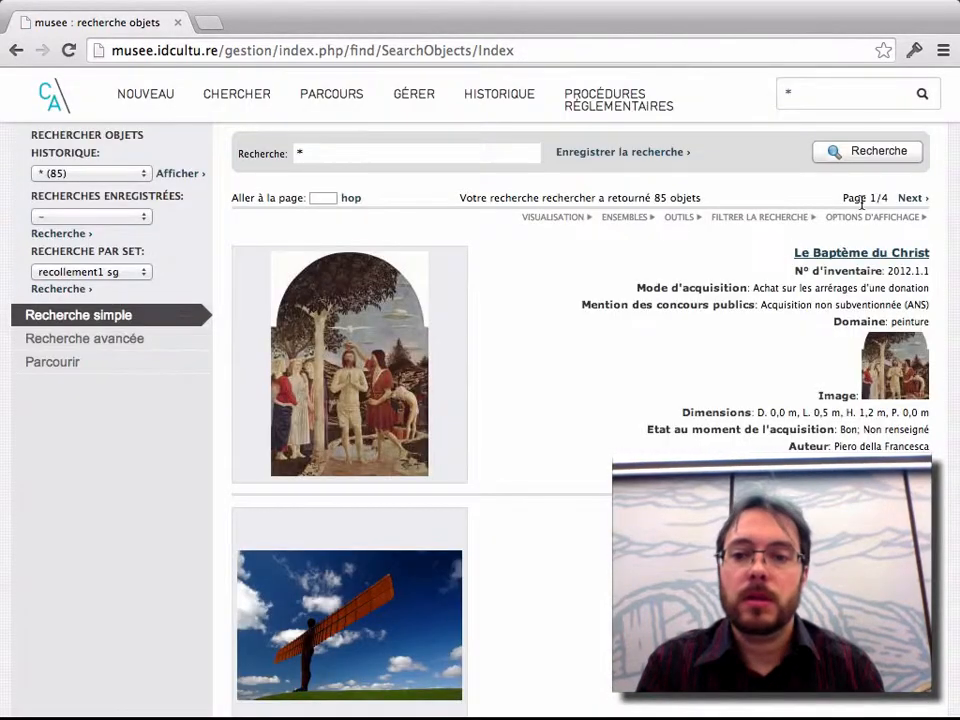
Open the record Le Baptème du Christ and look through its Identification form.
{"action": "left_click", "coordinate": [861, 252]}
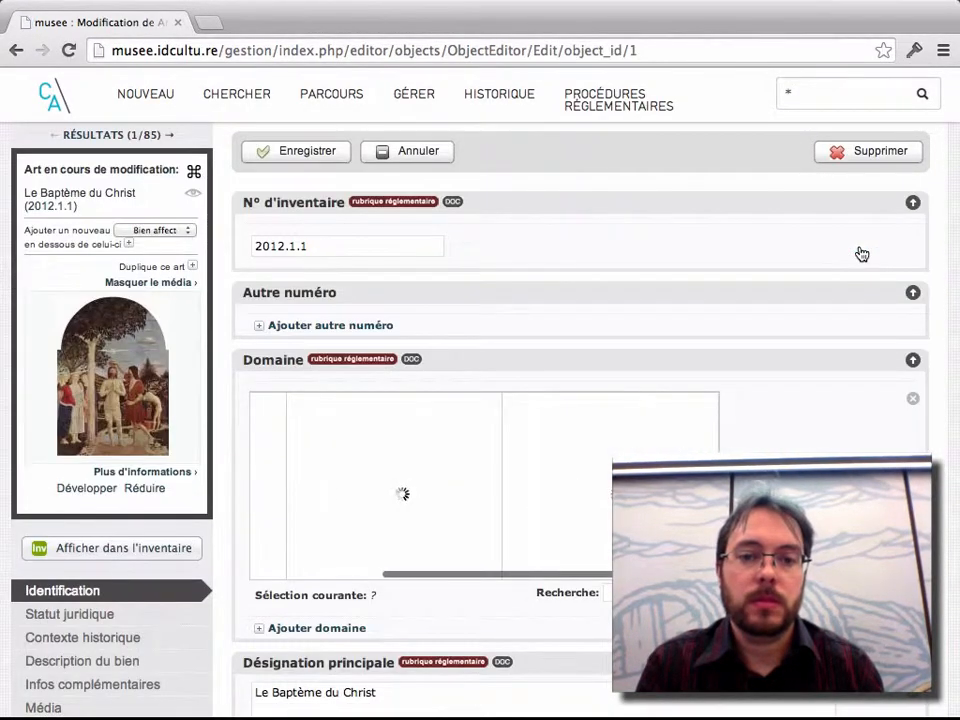
{"action": "scroll", "coordinate": [166, 415], "scroll_direction": "down", "scroll_amount": 15}
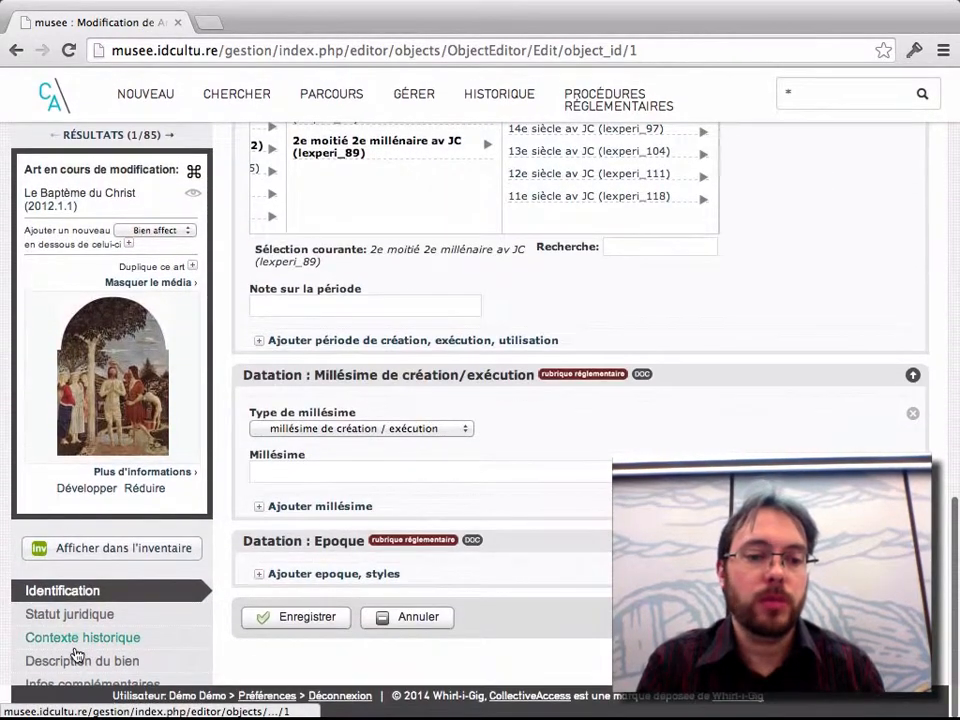
{"action": "scroll", "coordinate": [77, 655], "scroll_direction": "down", "scroll_amount": 2}
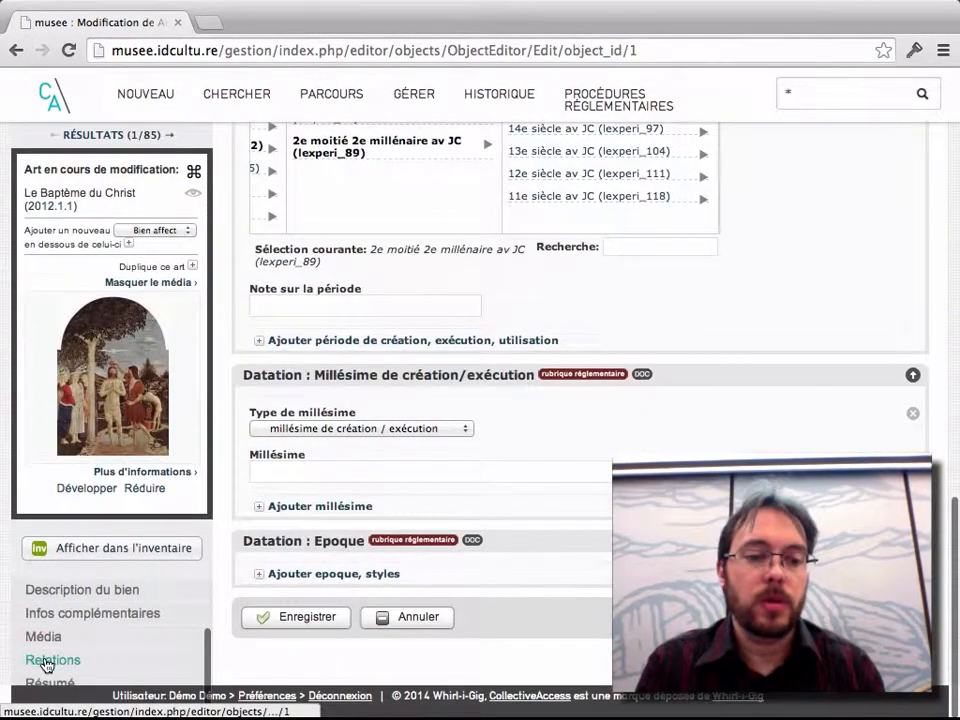
Examine the Relations section of Le Baptème du Christ, including its media, related occurrences, collections and locations.
{"action": "left_click", "coordinate": [45, 662]}
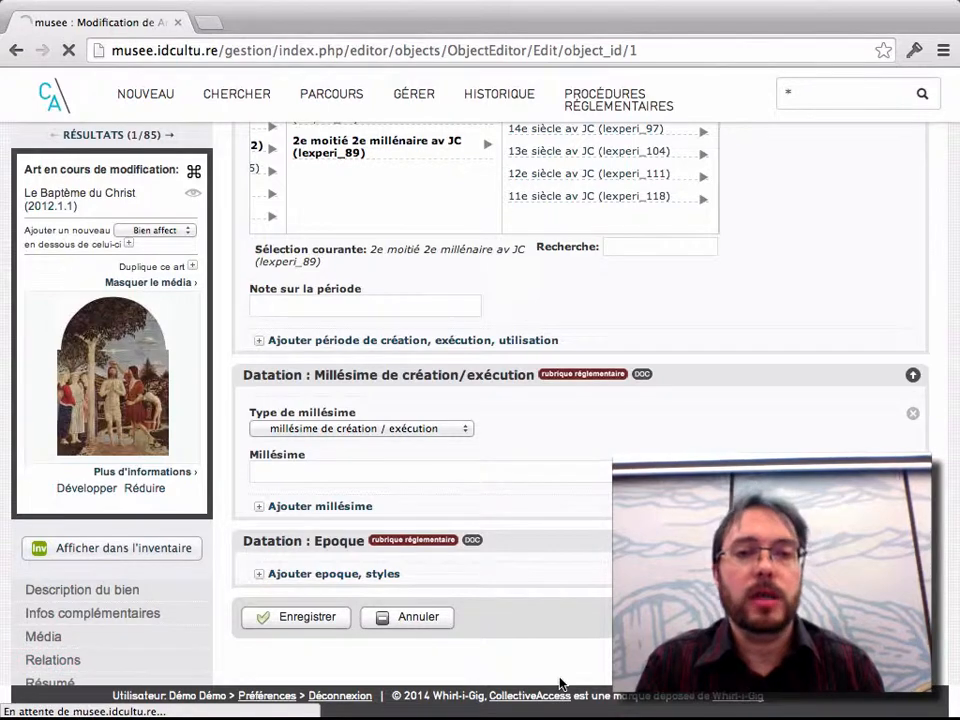
{"action": "scroll", "coordinate": [666, 364], "scroll_direction": "down", "scroll_amount": 3}
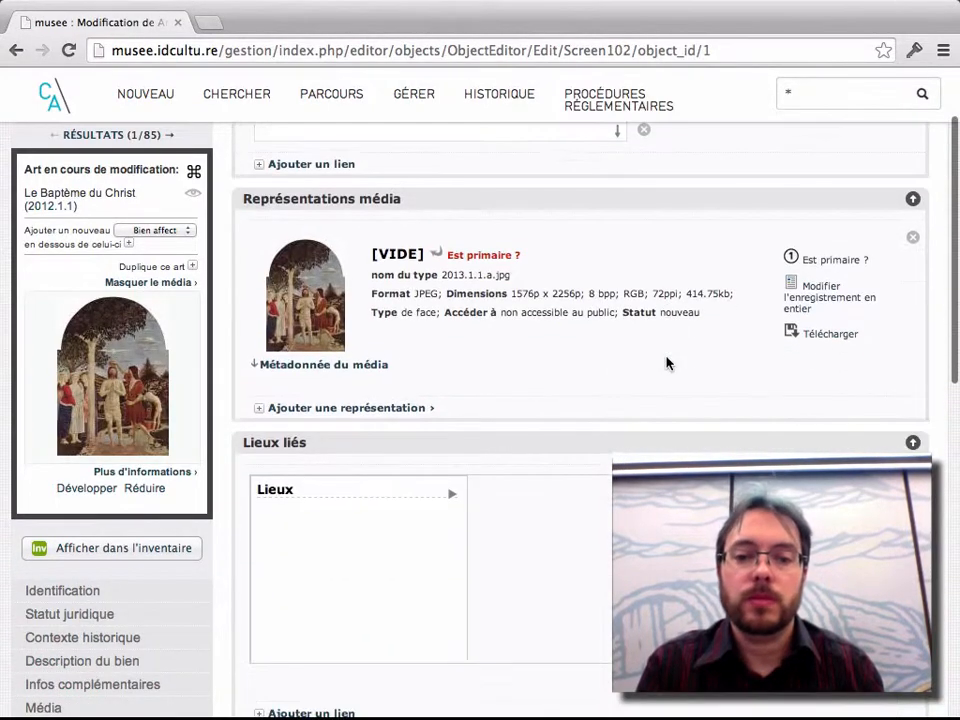
{"action": "scroll", "coordinate": [666, 364], "scroll_direction": "down", "scroll_amount": 14}
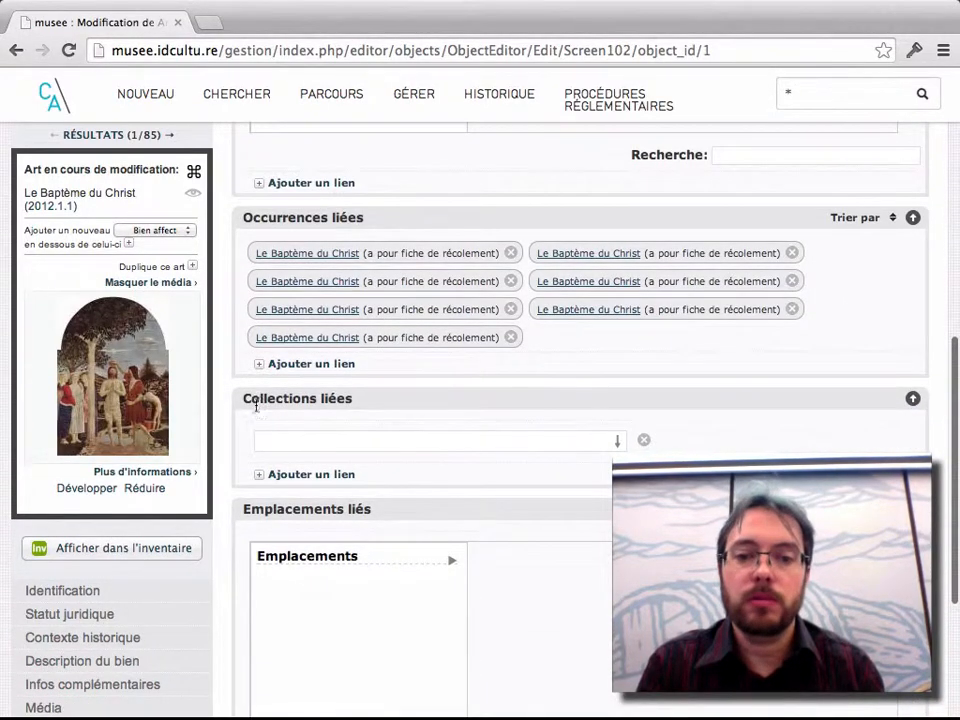
{"action": "scroll", "coordinate": [555, 385], "scroll_direction": "down", "scroll_amount": 5}
{"action": "scroll", "coordinate": [553, 384], "scroll_direction": "up", "scroll_amount": 4}
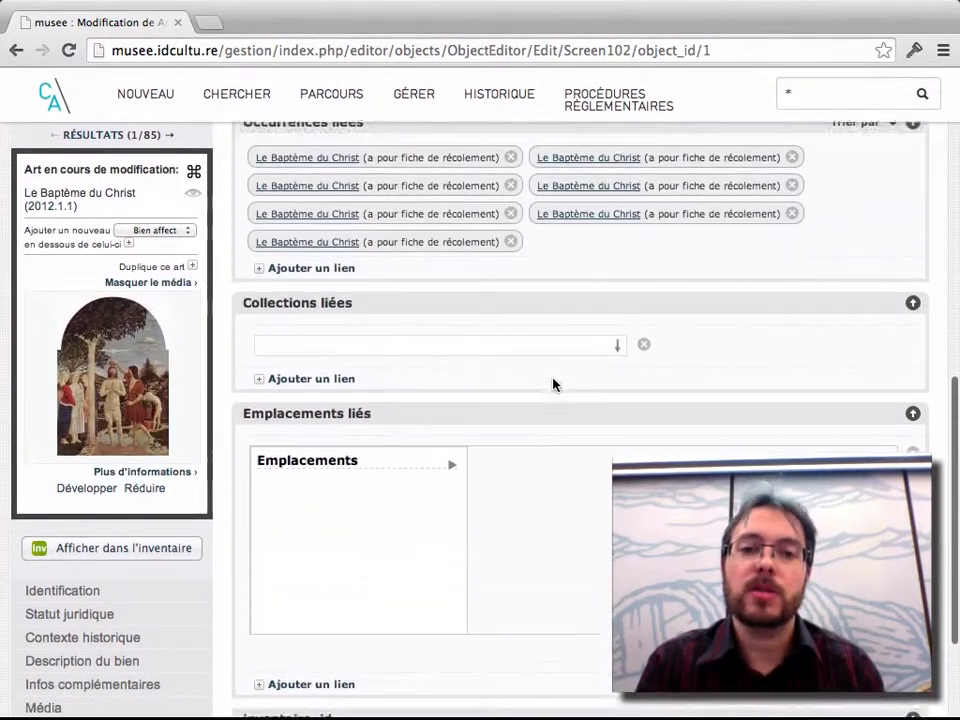
{"action": "scroll", "coordinate": [115, 610], "scroll_direction": "down", "scroll_amount": 3}
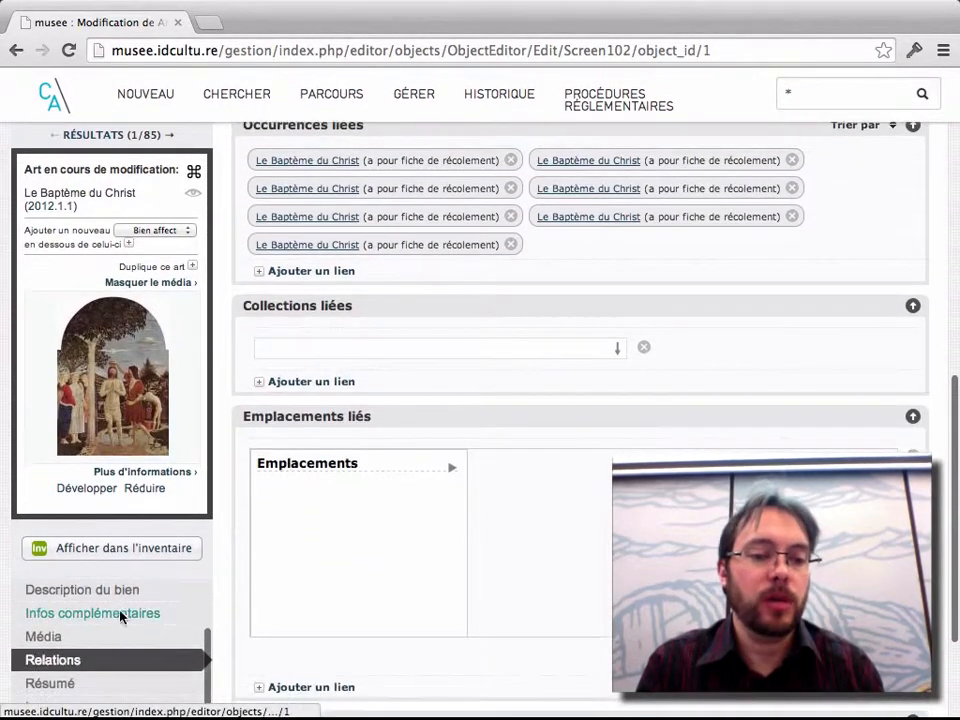
View the Résumé of Le Baptème du Christ and inspect its image up close in the media viewer.
{"action": "left_click", "coordinate": [50, 686]}
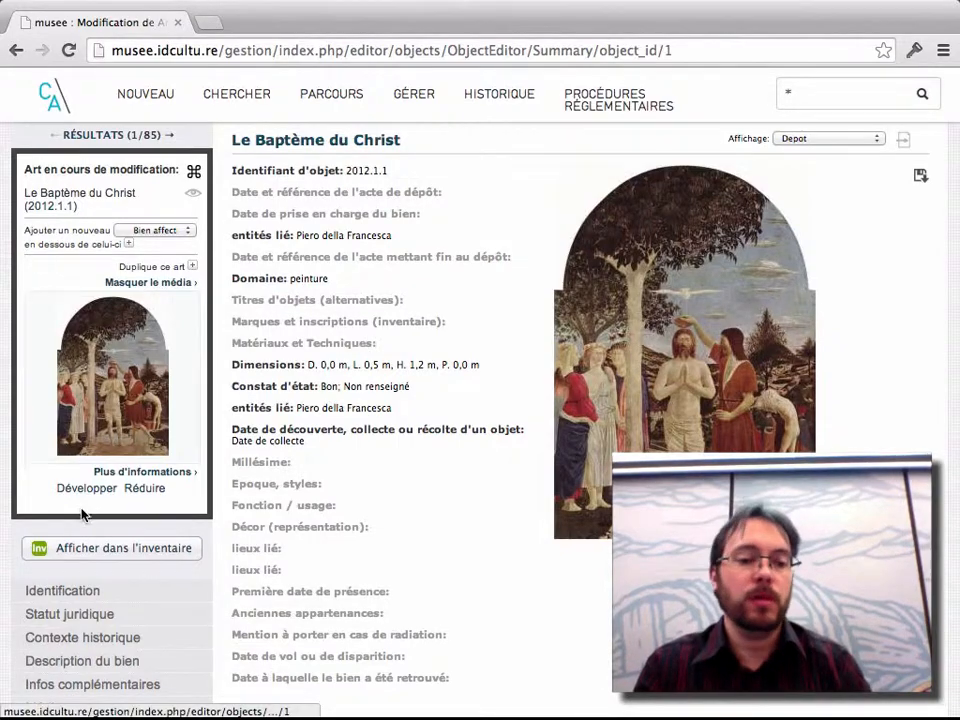
{"action": "left_click", "coordinate": [96, 438]}
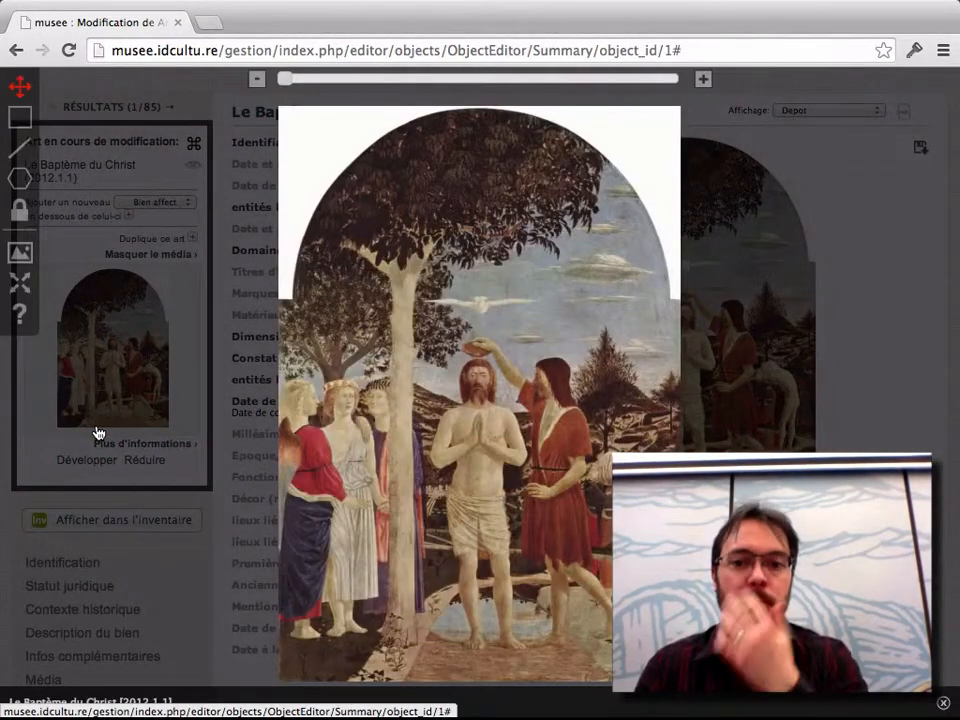
{"action": "scroll", "coordinate": [548, 232], "scroll_direction": "up", "scroll_amount": 4}
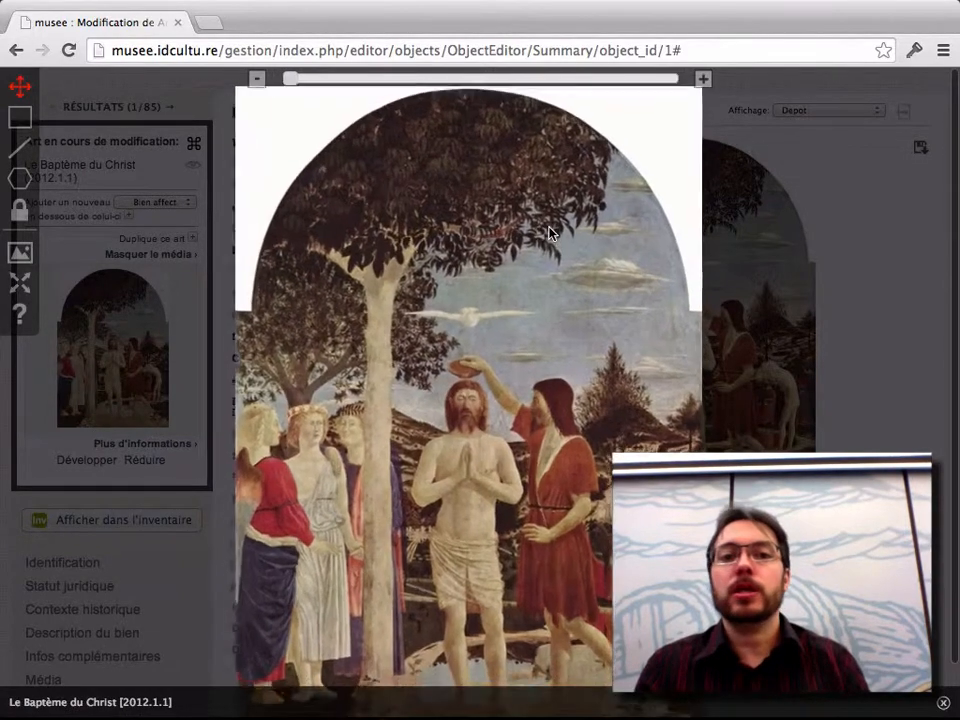
{"action": "scroll", "coordinate": [548, 232], "scroll_direction": "up", "scroll_amount": 3}
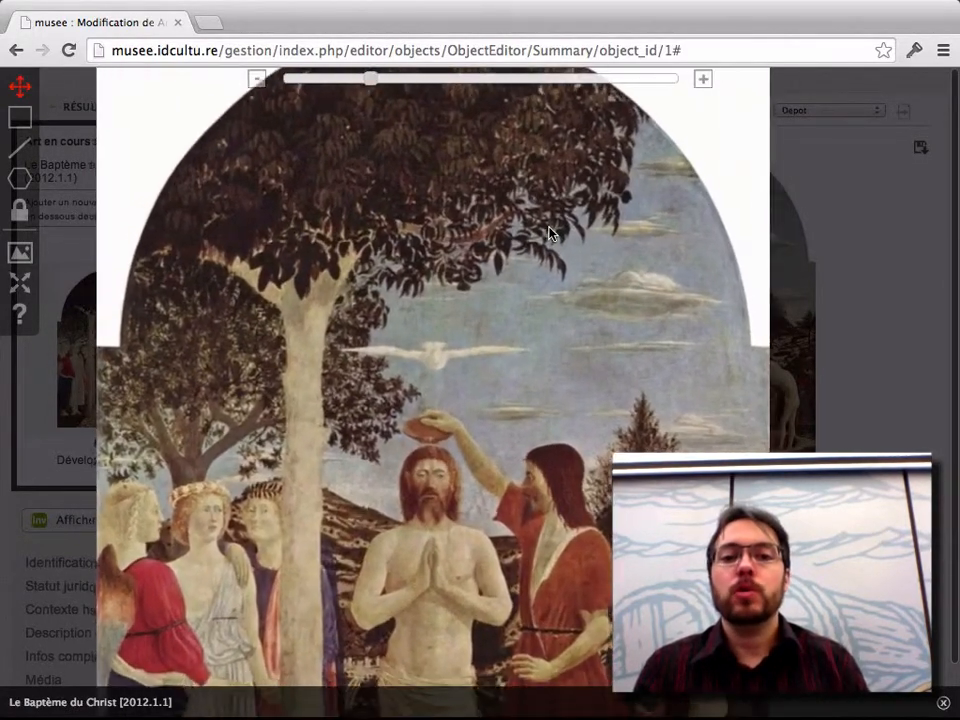
{"action": "right_click", "coordinate": [551, 228]}
{"action": "left_click", "coordinate": [439, 268]}
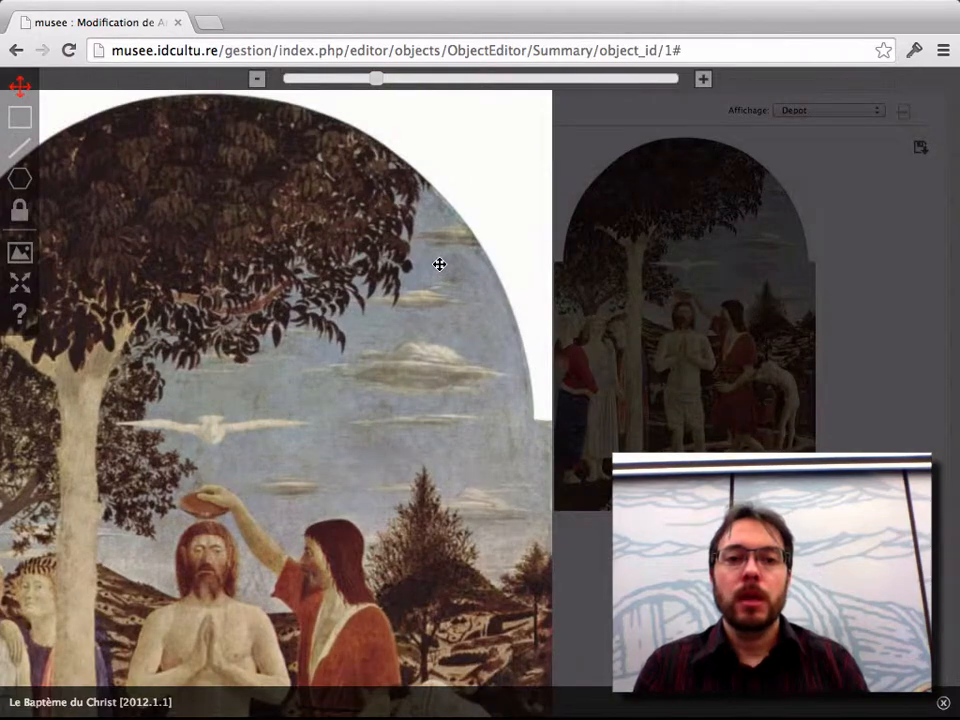
{"action": "mouse_move", "coordinate": [439, 264]}
{"action": "left_mouse_down"}
{"action": "mouse_move", "coordinate": [336, 281]}
{"action": "mouse_move", "coordinate": [609, 283]}
{"action": "left_mouse_up"}
{"action": "scroll", "coordinate": [609, 283], "scroll_direction": "up", "scroll_amount": 2}
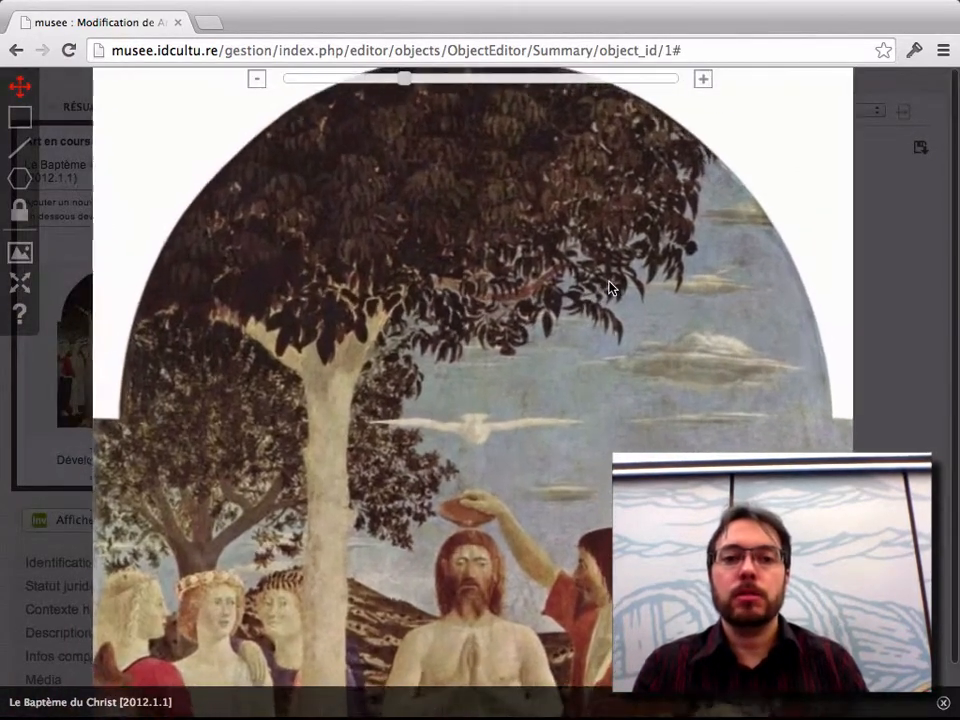
{"action": "scroll", "coordinate": [611, 287], "scroll_direction": "up", "scroll_amount": 5}
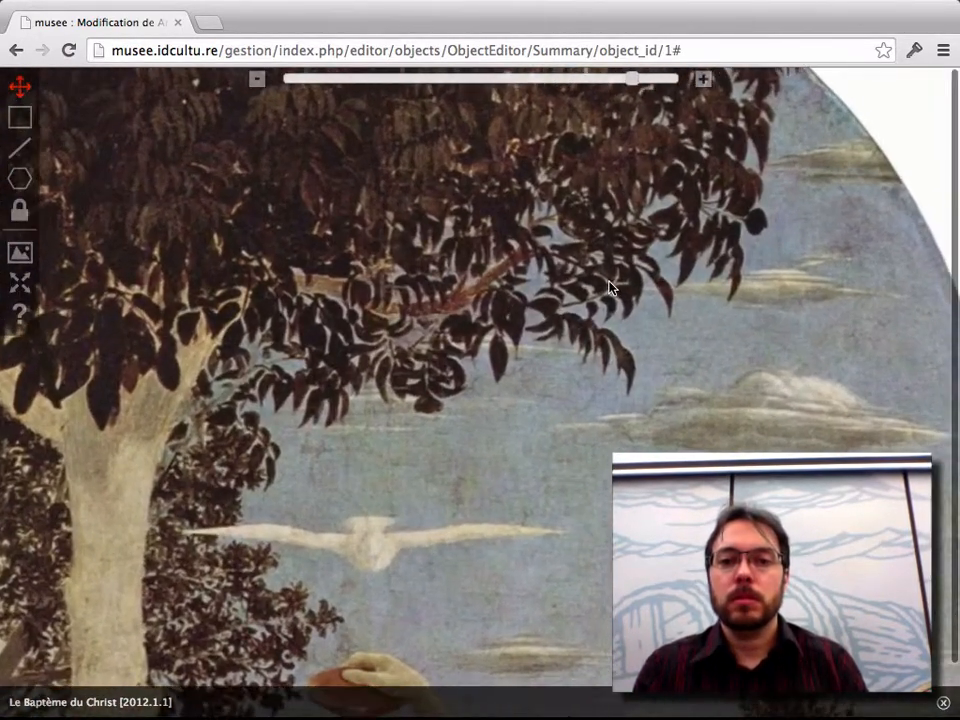
{"action": "scroll", "coordinate": [611, 285], "scroll_direction": "up", "scroll_amount": 2}
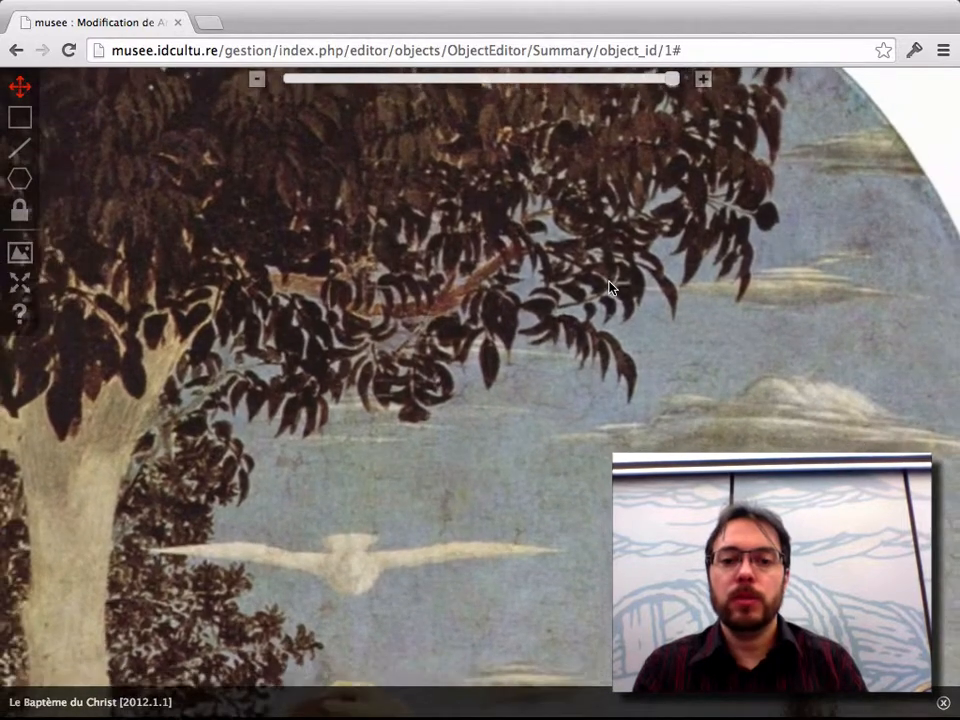
Pan across the enlarged image of Le Baptème du Christ in the media viewer to examine its details.
{"action": "right_click", "coordinate": [611, 283]}
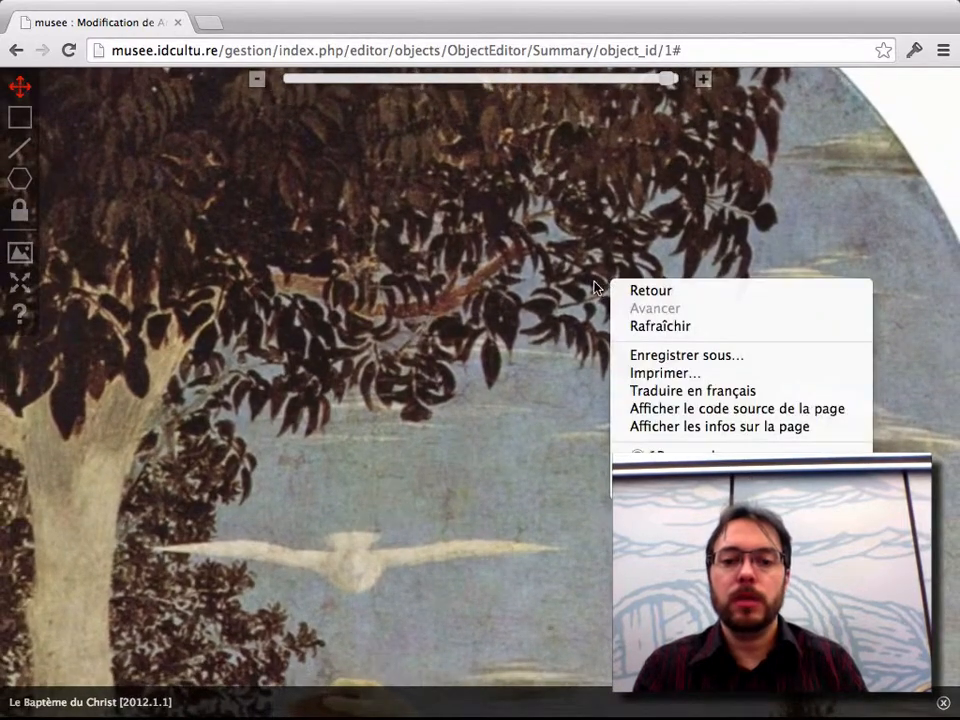
{"action": "left_click", "coordinate": [595, 286]}
{"action": "mouse_move", "coordinate": [508, 332]}
{"action": "left_mouse_down"}
{"action": "mouse_move", "coordinate": [701, 154]}
{"action": "mouse_move", "coordinate": [767, 71]}
{"action": "left_mouse_up"}
{"action": "left_click_drag", "start_coordinate": [679, 336], "coordinate": [632, 199]}
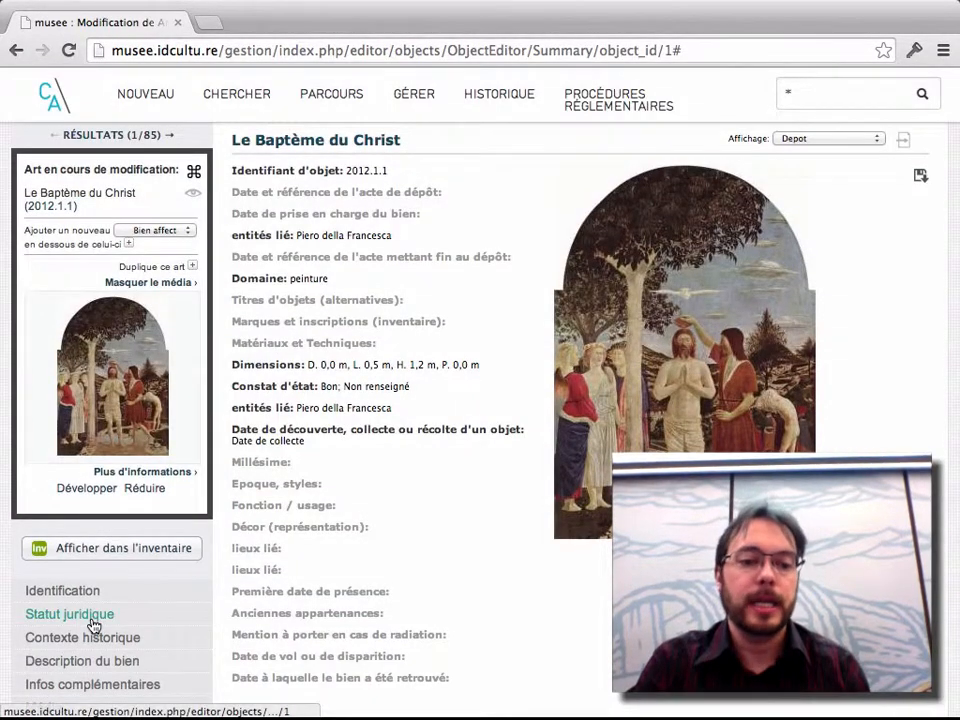
Hide the media preview of Le Baptème du Christ and read through the record's modification log.
{"action": "scroll", "coordinate": [90, 624], "scroll_direction": "down", "scroll_amount": 2}
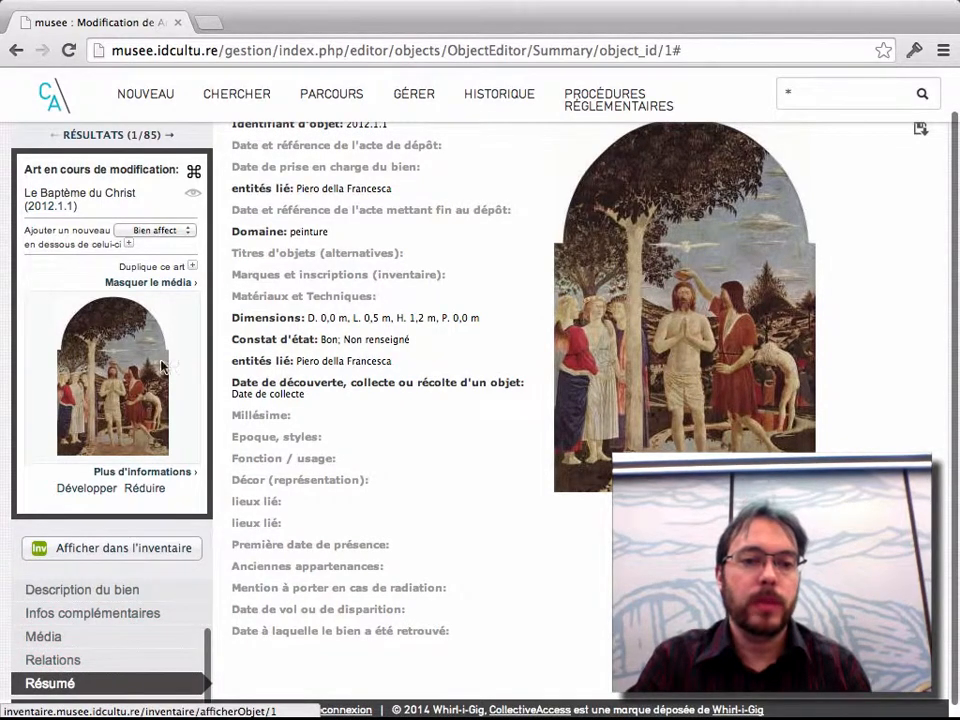
{"action": "left_click", "coordinate": [180, 283]}
{"action": "left_click", "coordinate": [47, 612]}
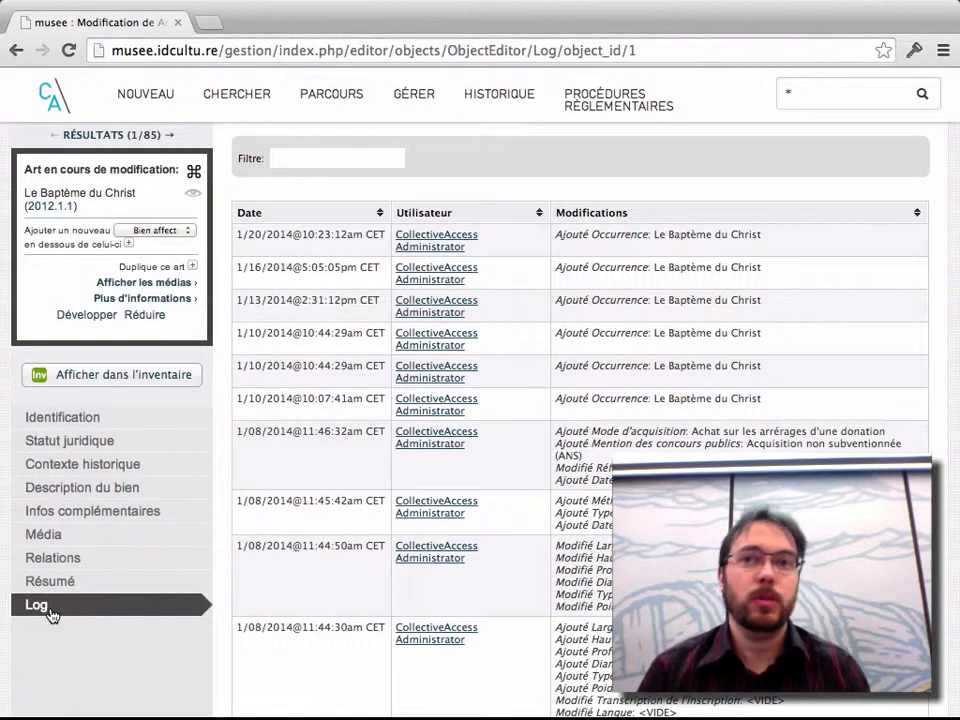
{"action": "scroll", "coordinate": [580, 420], "scroll_direction": "down", "scroll_amount": 5}
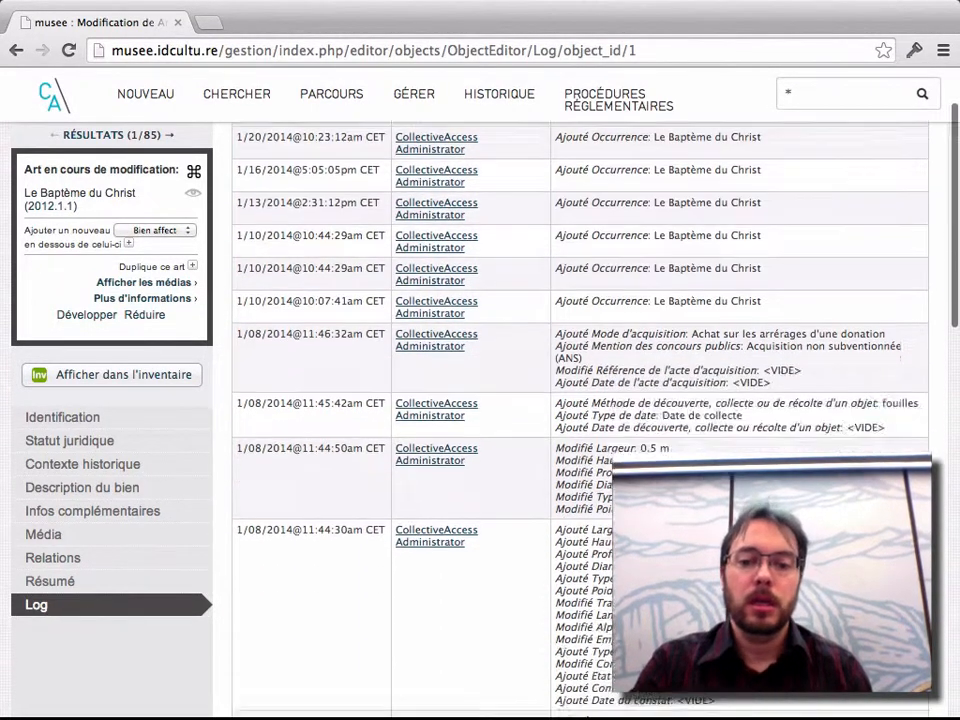
{"action": "scroll", "coordinate": [580, 420], "scroll_direction": "down", "scroll_amount": 15}
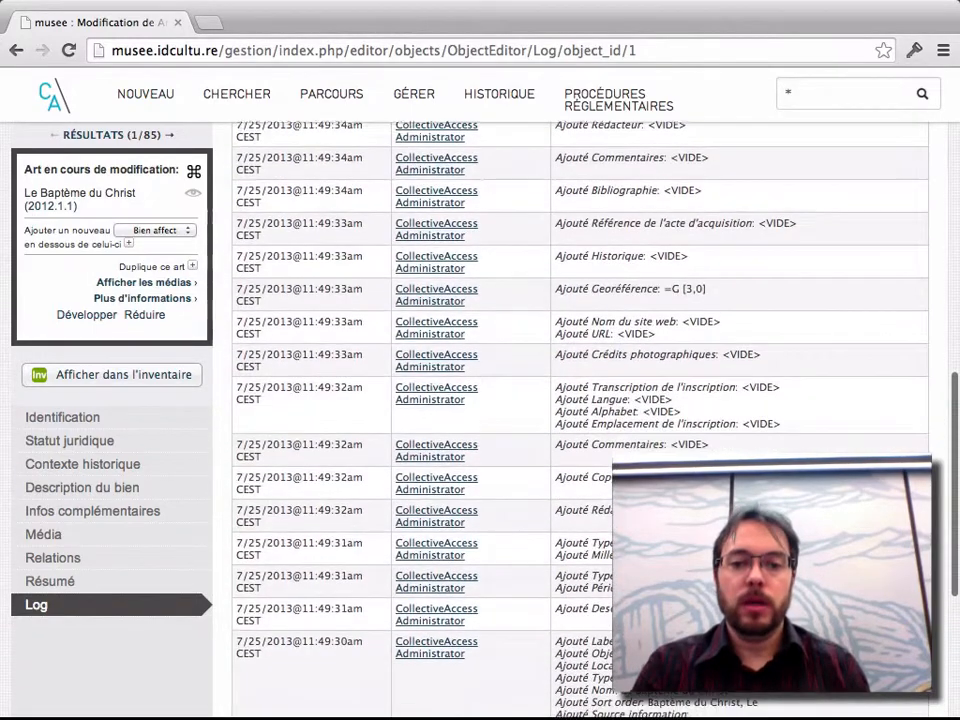
{"action": "scroll", "coordinate": [580, 420], "scroll_direction": "down", "scroll_amount": 3}
{"action": "scroll", "coordinate": [580, 420], "scroll_direction": "up", "scroll_amount": 20}
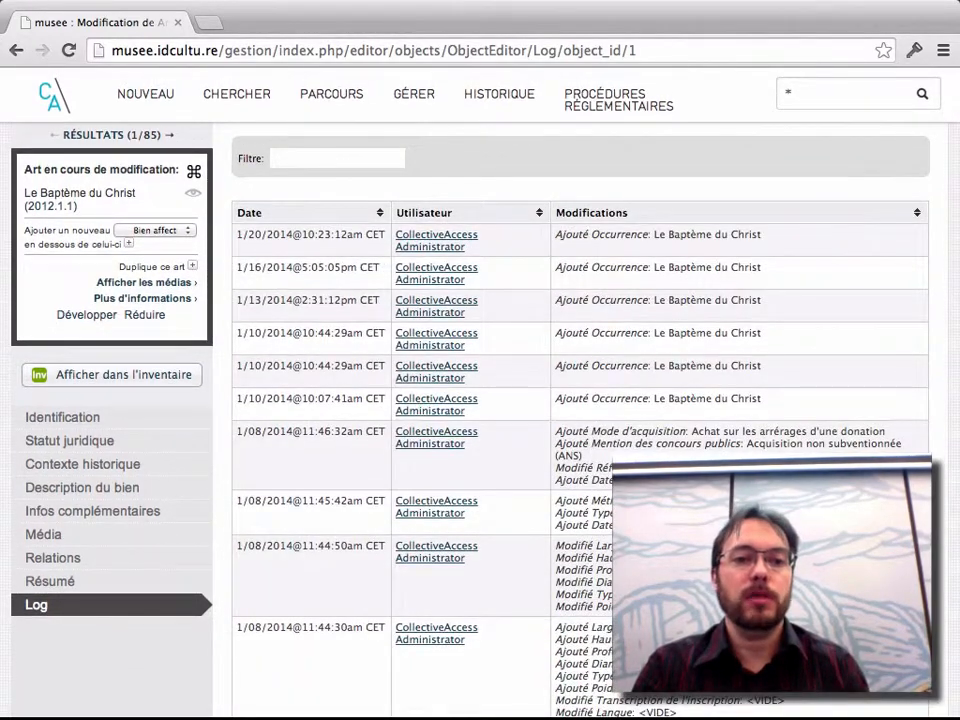
{"action": "mouse_move", "coordinate": [130, 106]}
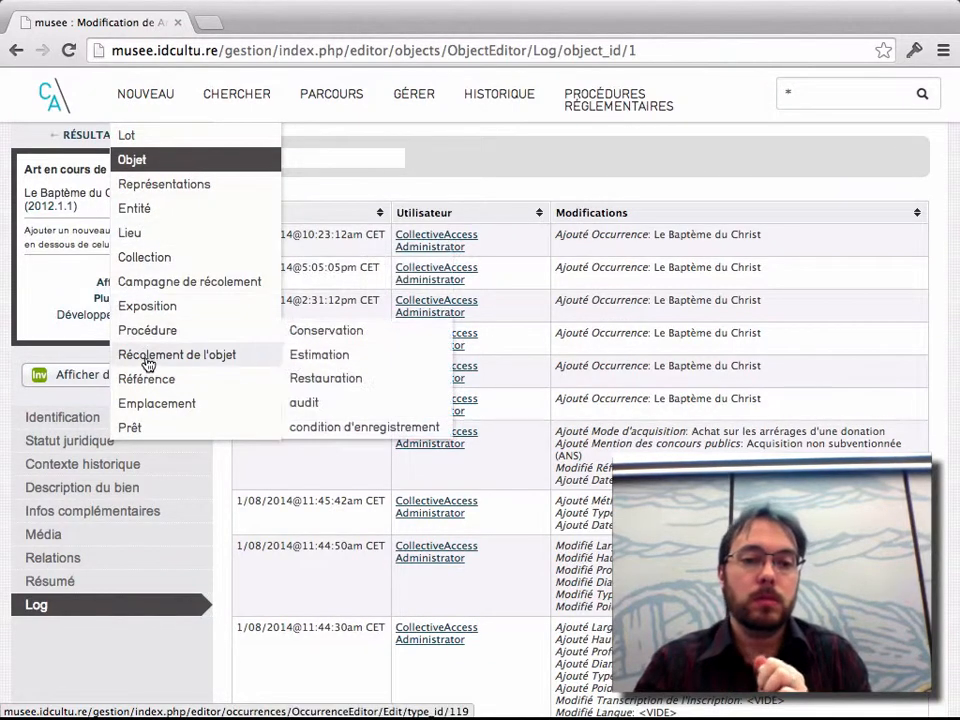
{"action": "mouse_move", "coordinate": [150, 332]}
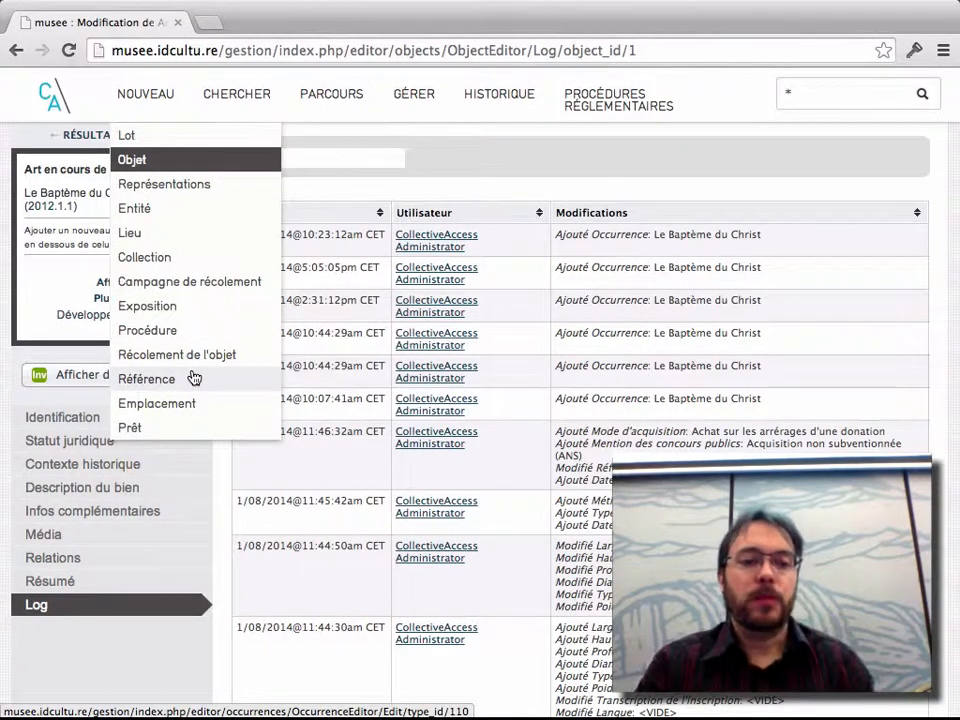
{"action": "mouse_move", "coordinate": [189, 437]}
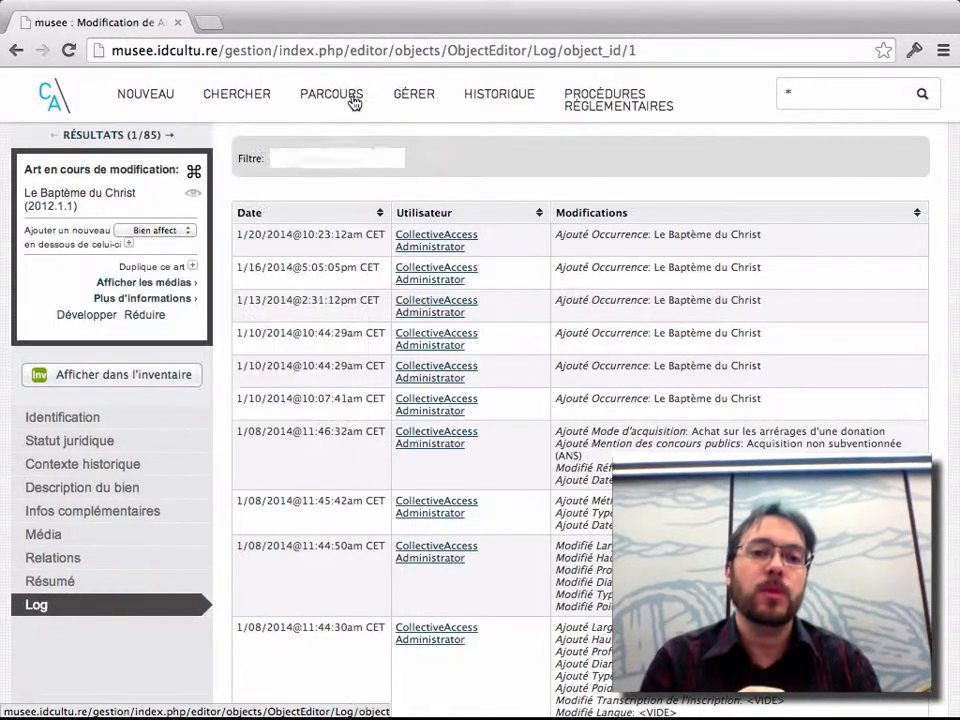
{"action": "mouse_move", "coordinate": [356, 100]}
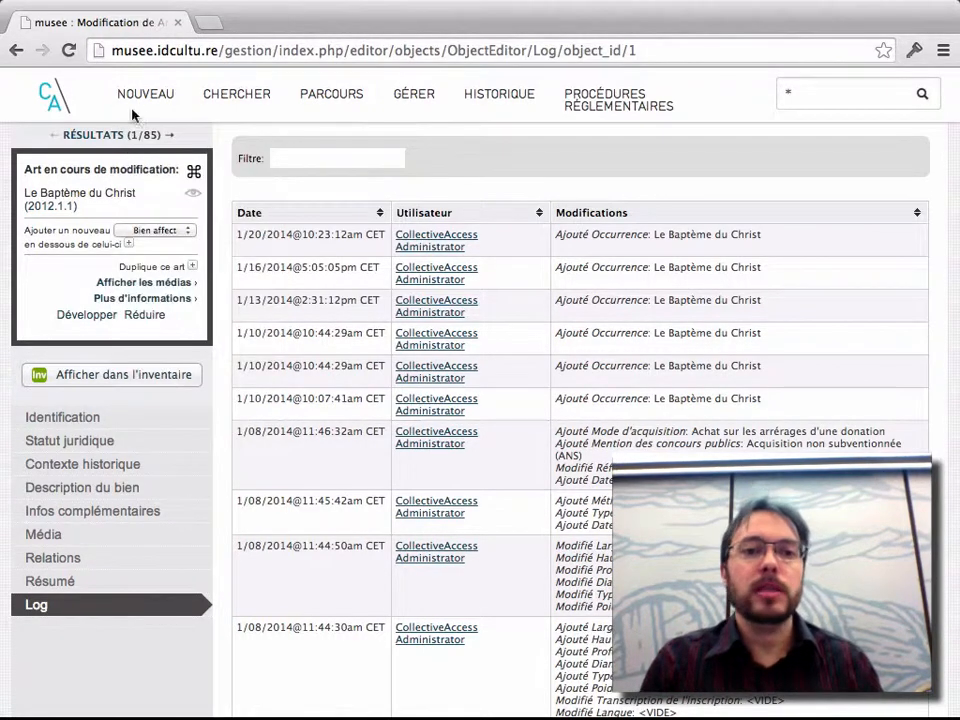
{"action": "mouse_move", "coordinate": [133, 100]}
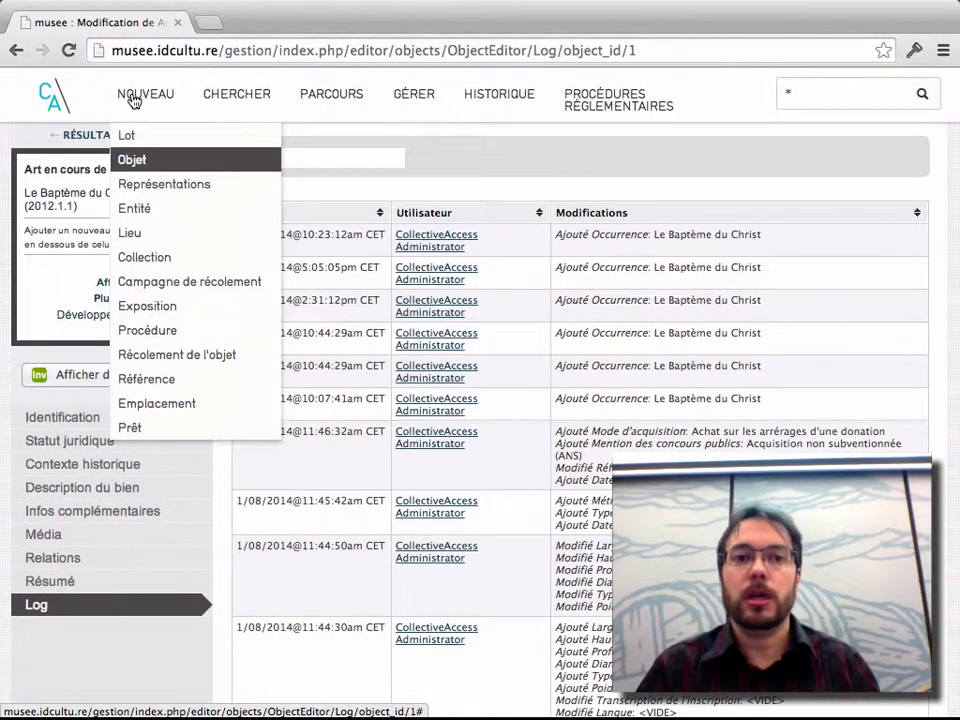
{"action": "mouse_move", "coordinate": [246, 96]}
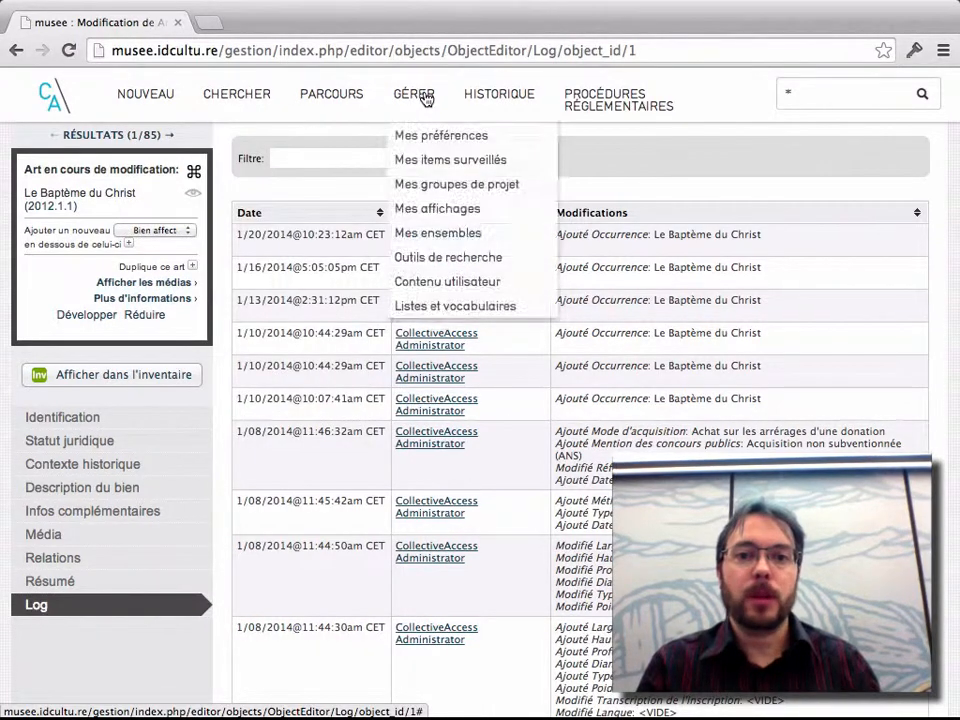
Open musee.idcultu.re in a new browser tab and look through the public site's home page.
{"action": "key", "text": "super+t"}
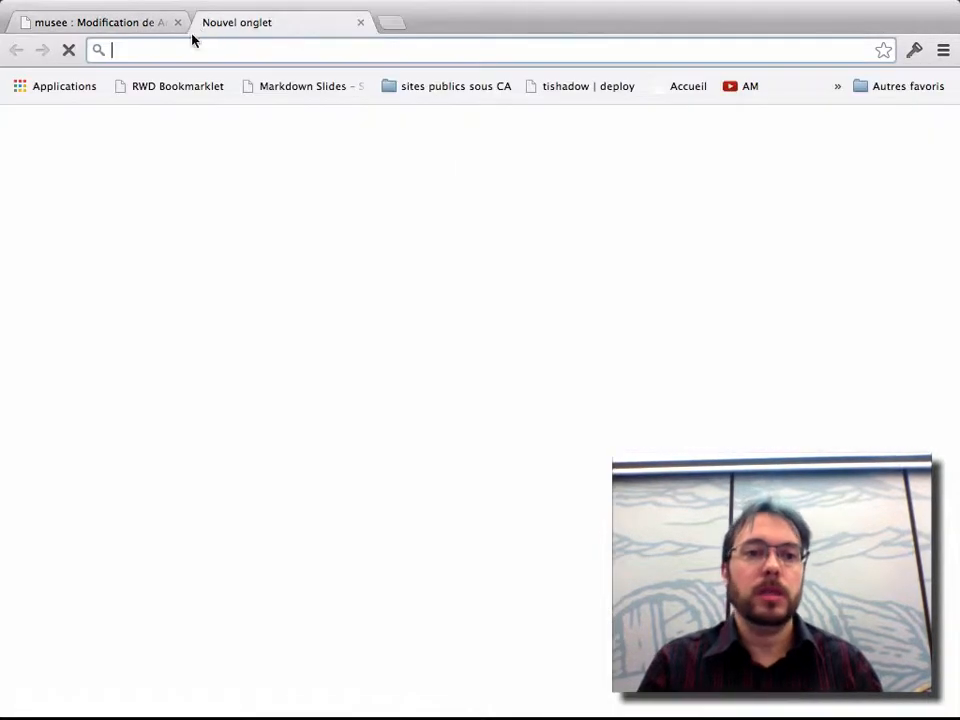
{"action": "type", "text": "musee.idcultu.re/"}
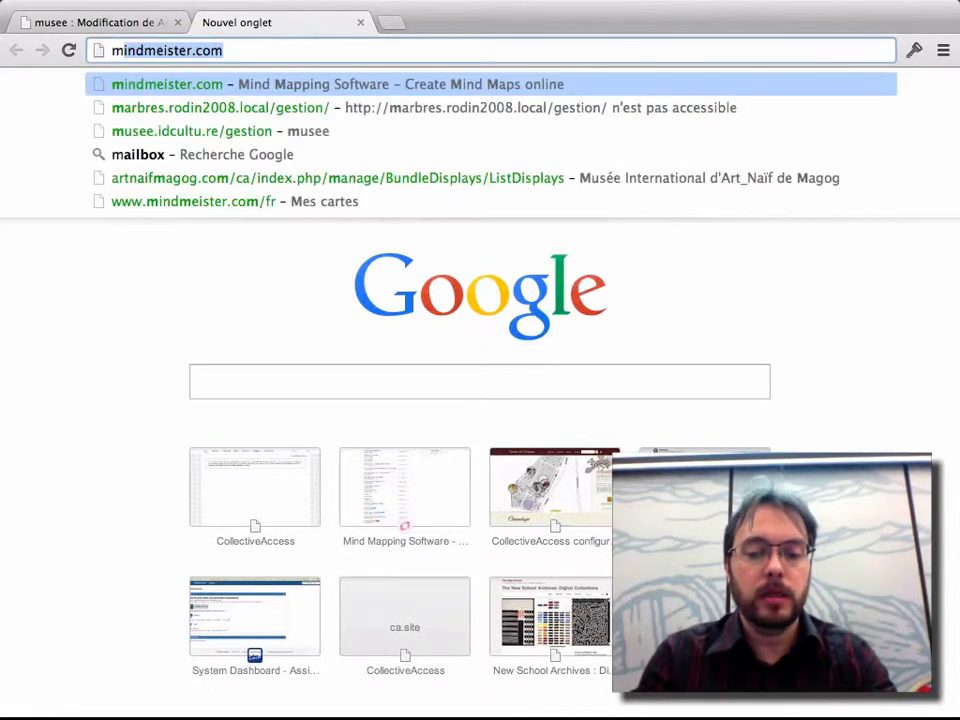
{"action": "key", "text": "BackSpace"}
{"action": "key", "text": "Return"}
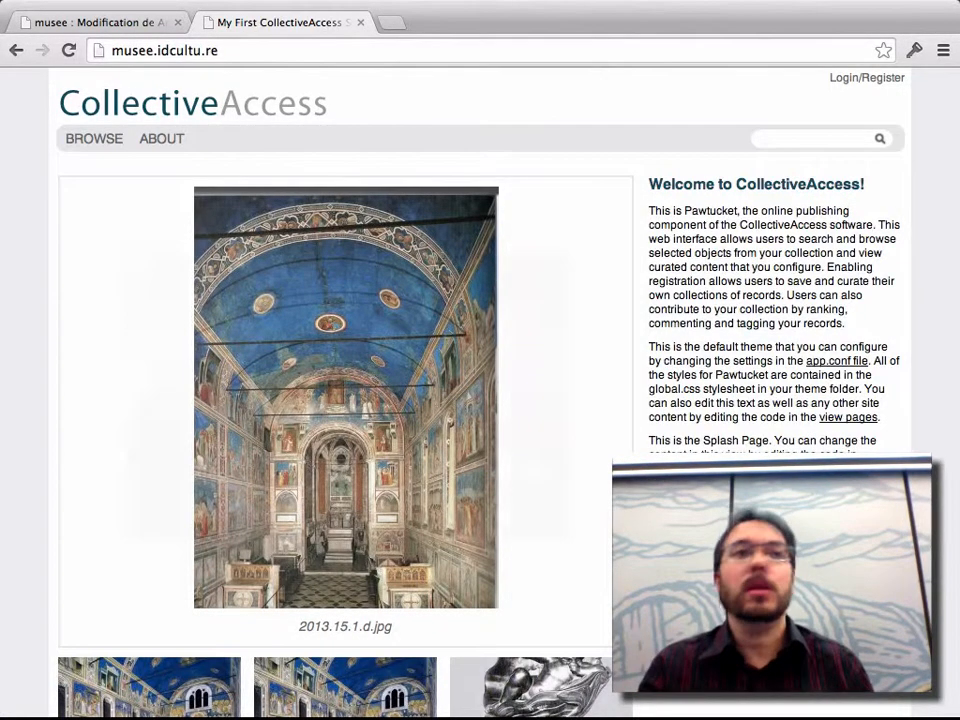
{"action": "scroll", "coordinate": [514, 381], "scroll_direction": "down", "scroll_amount": 3}
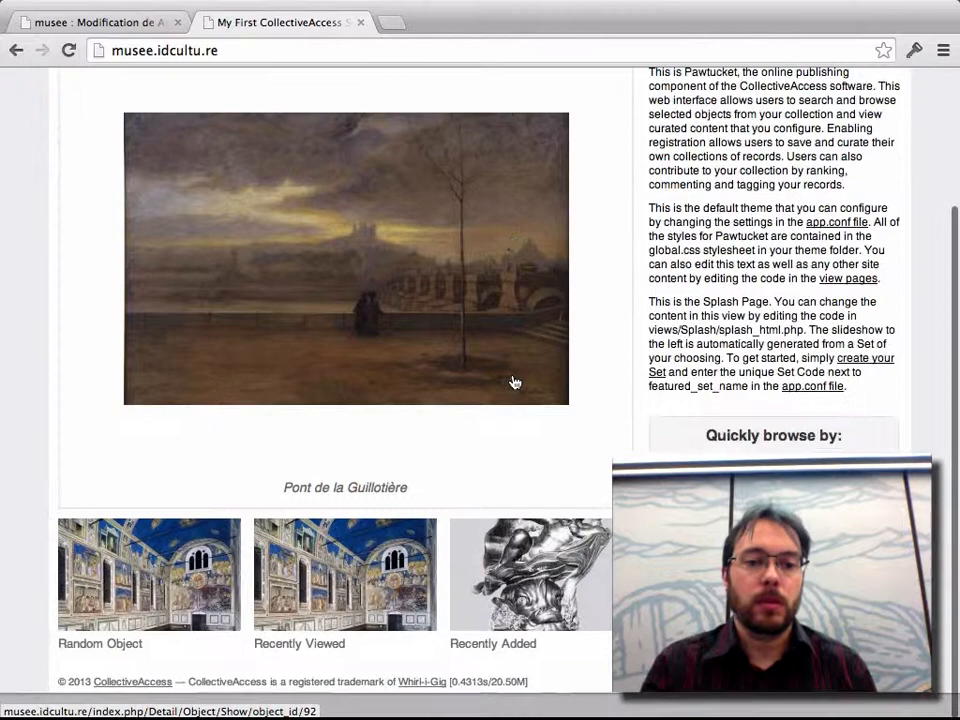
{"action": "scroll", "coordinate": [514, 382], "scroll_direction": "up", "scroll_amount": 1}
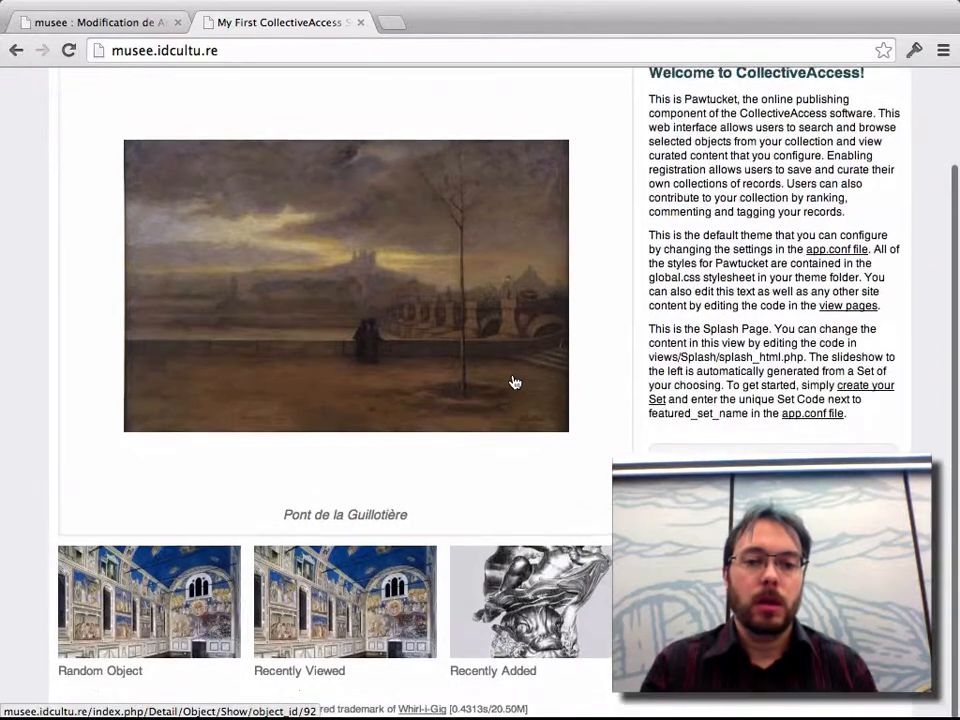
{"action": "scroll", "coordinate": [585, 313], "scroll_direction": "up", "scroll_amount": 3}
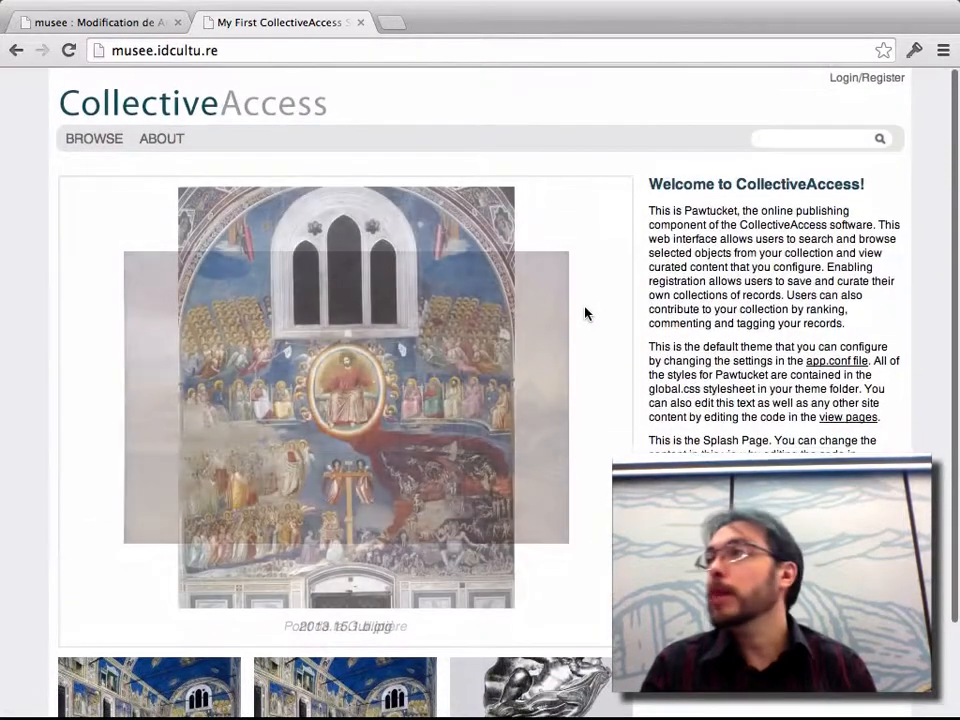
Open the featured object 2013.15.1.b.jpg on the public site and inspect its image up close in the media viewer.
{"action": "left_click", "coordinate": [348, 345]}
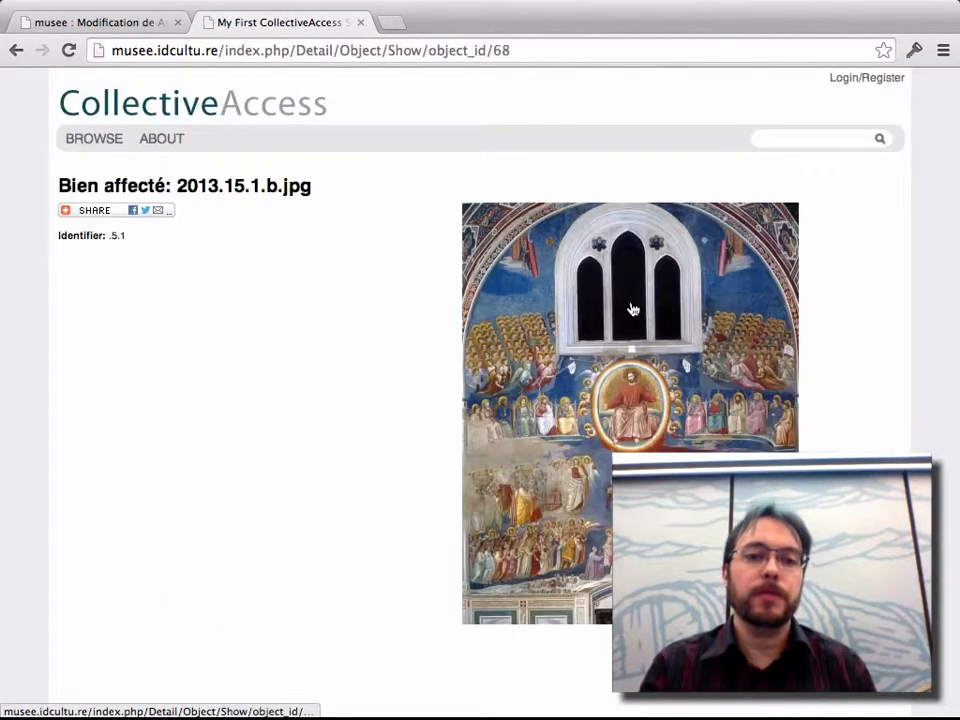
{"action": "left_click", "coordinate": [632, 307]}
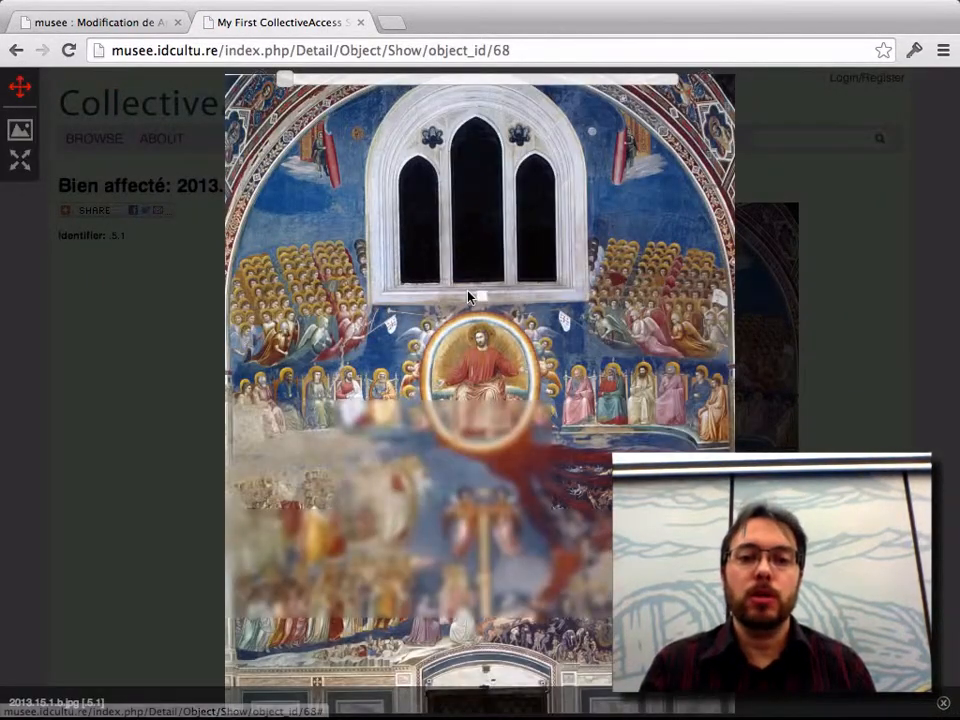
{"action": "scroll", "coordinate": [468, 296], "scroll_direction": "up", "scroll_amount": 2}
{"action": "scroll", "coordinate": [468, 296], "scroll_direction": "up", "scroll_amount": 3}
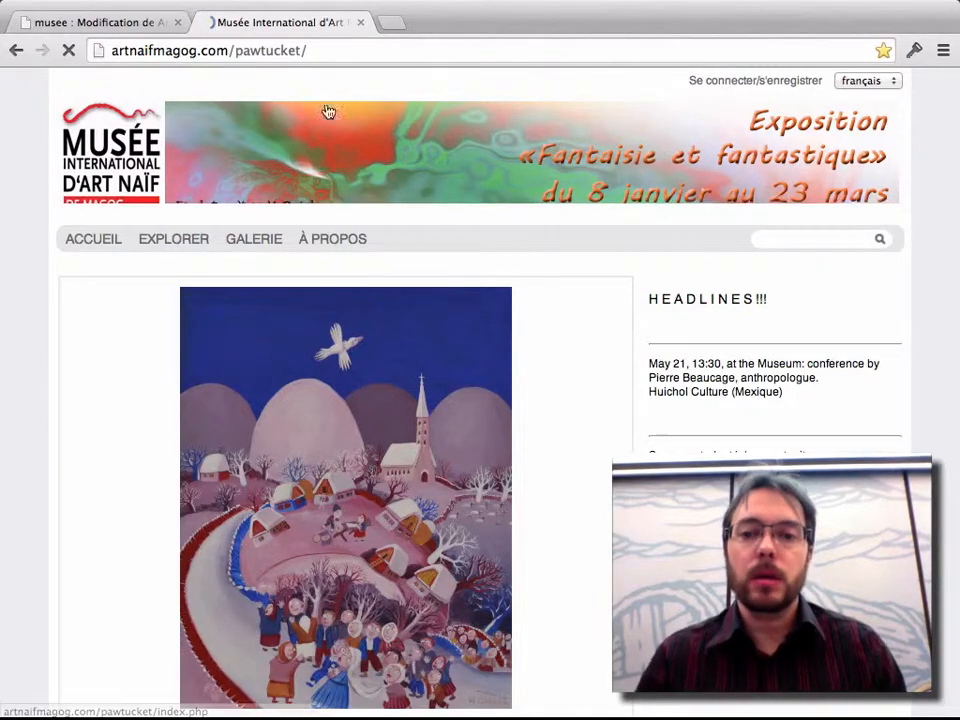
Look through the Musée International d'Art Naïf de Magog home page and its record for the painting Sainte Famille (La).
{"action": "scroll", "coordinate": [594, 368], "scroll_direction": "down", "scroll_amount": 10}
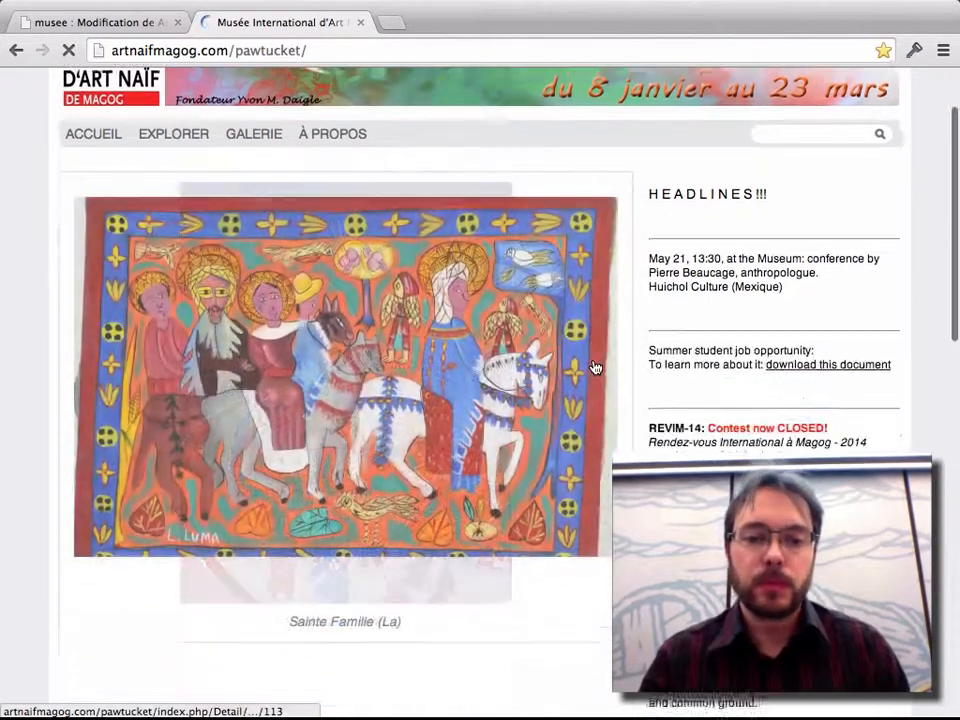
{"action": "scroll", "coordinate": [594, 360], "scroll_direction": "up", "scroll_amount": 10}
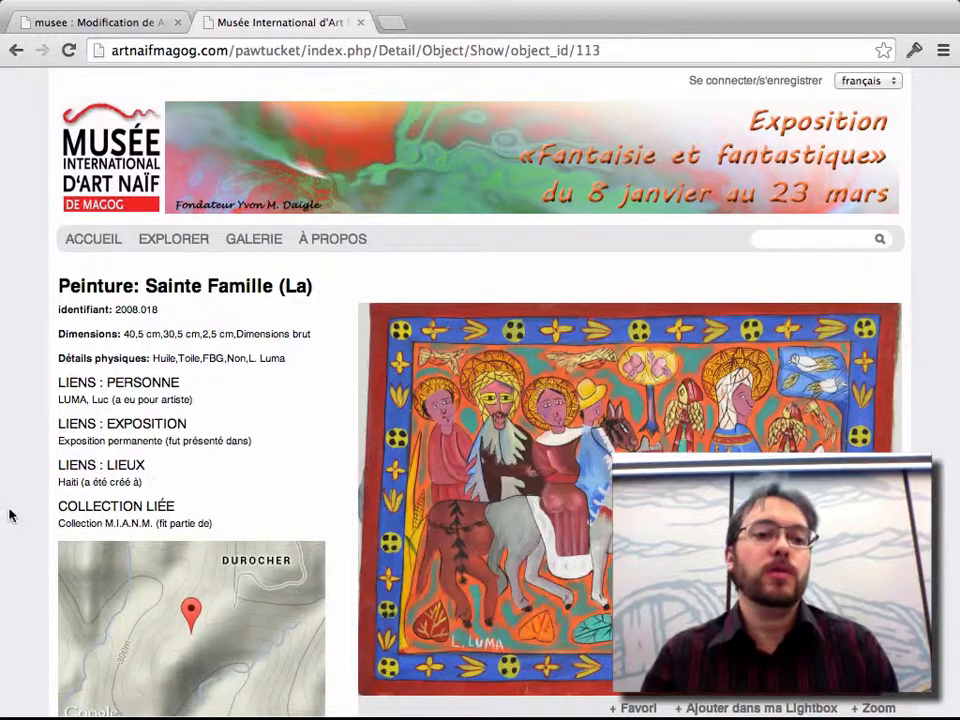
{"action": "scroll", "coordinate": [10, 512], "scroll_direction": "down", "scroll_amount": 3}
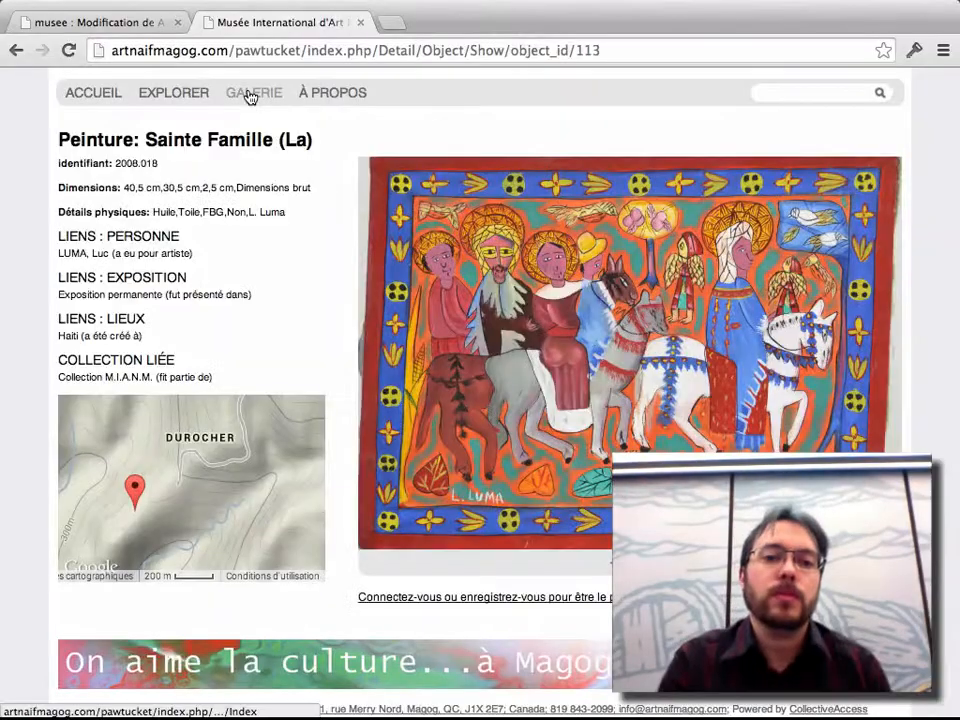
Open the Permanent Exhibition collection in the museum site's gallery.
{"action": "left_click", "coordinate": [249, 94]}
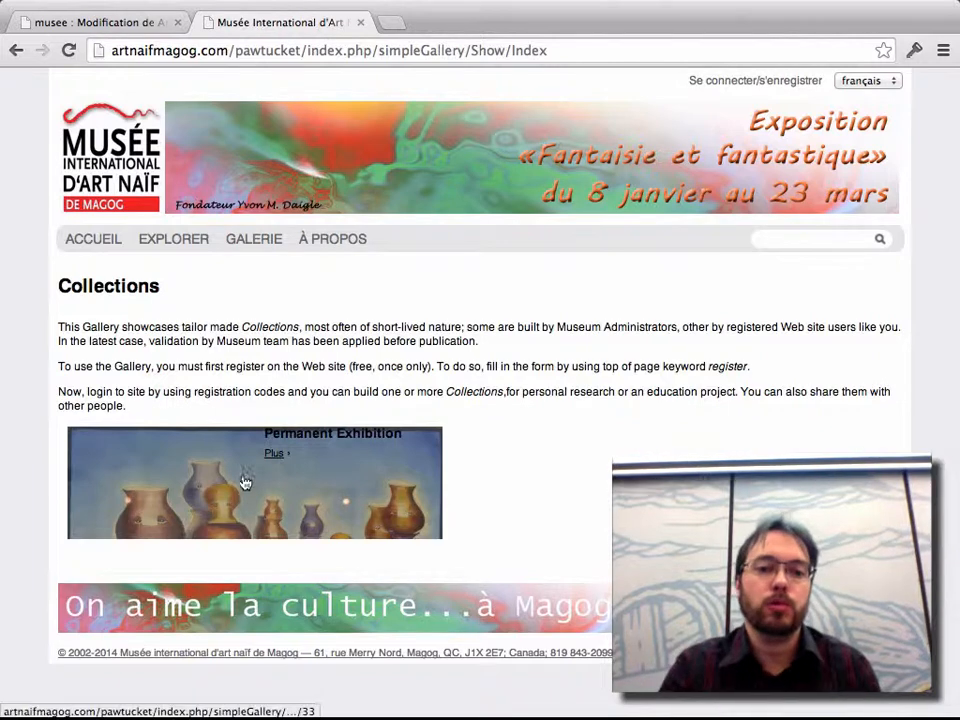
{"action": "left_click", "coordinate": [279, 463]}
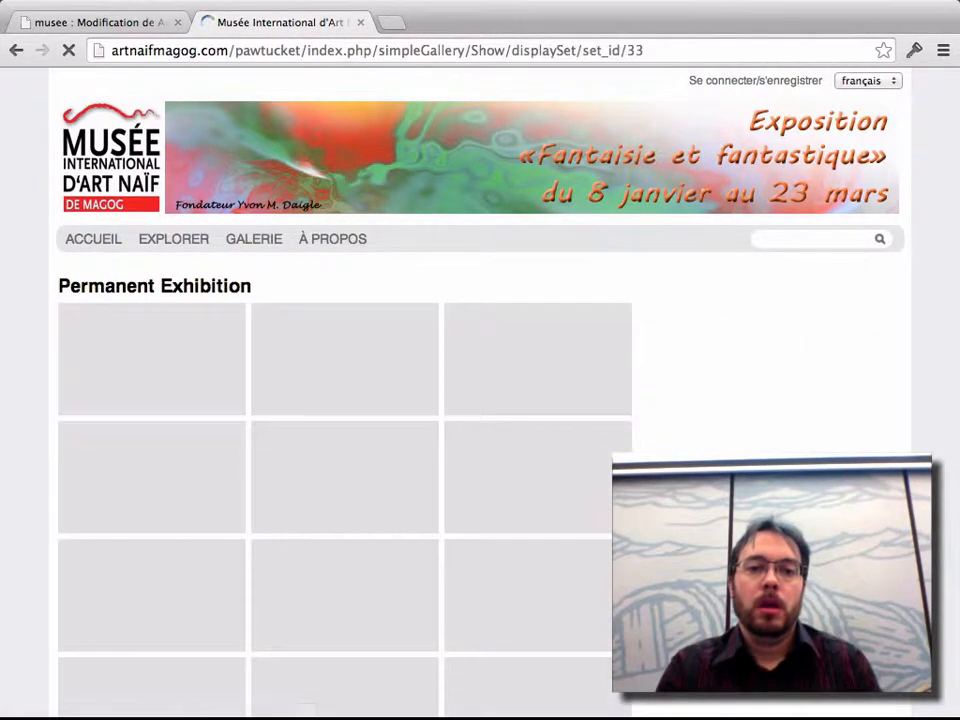